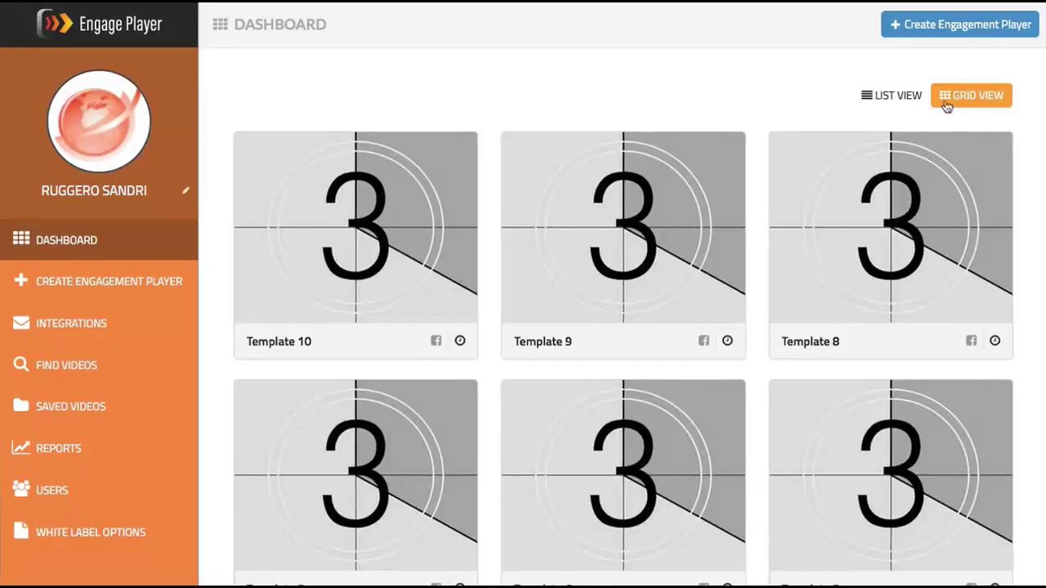
Compare the dashboard's list and grid views, and examine the actions offered on the Template 10 player.
{"action": "left_click", "coordinate": [896, 100]}
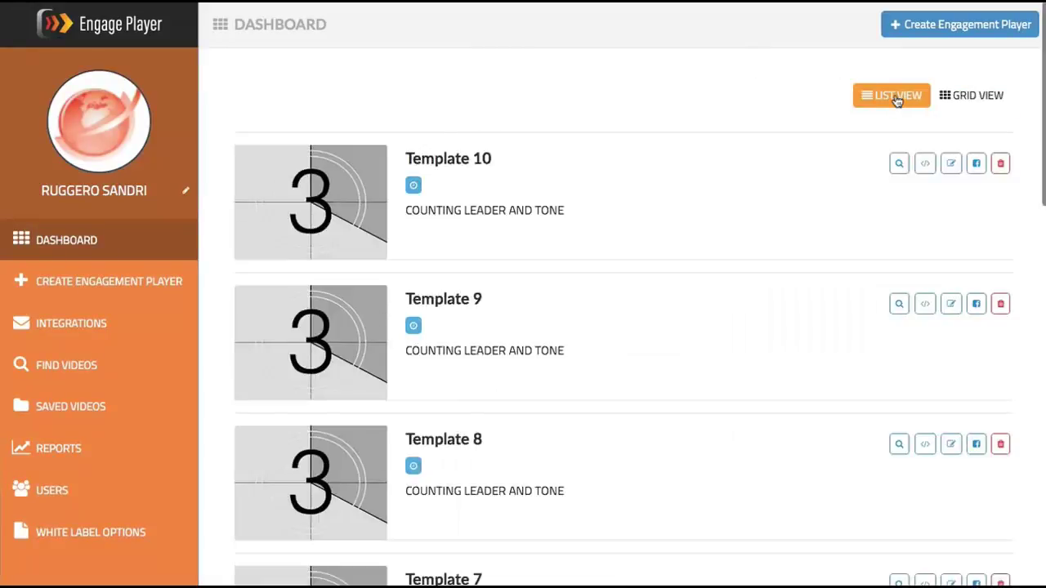
{"action": "left_click", "coordinate": [964, 106]}
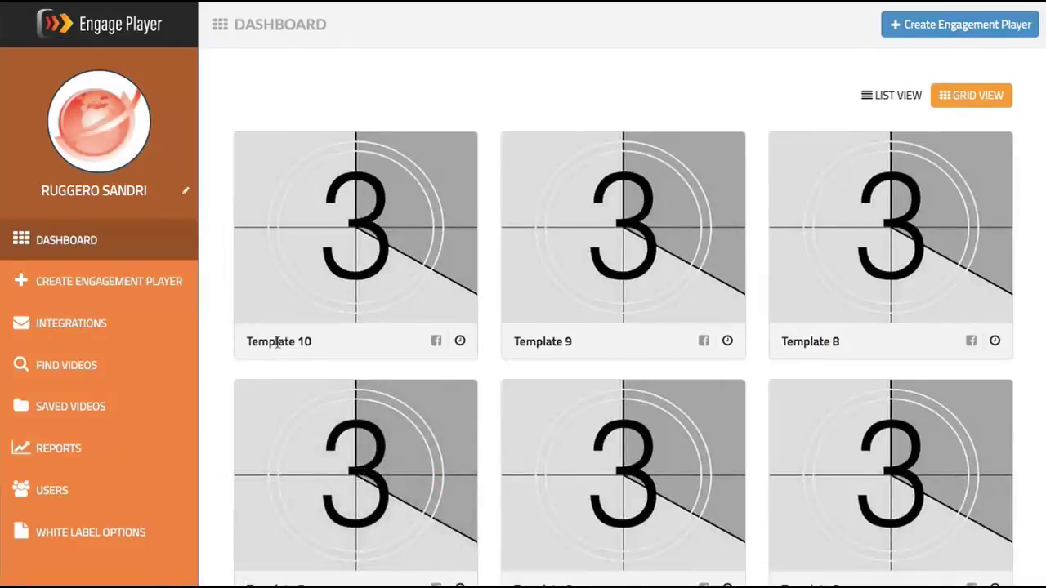
{"action": "mouse_move", "coordinate": [296, 260]}
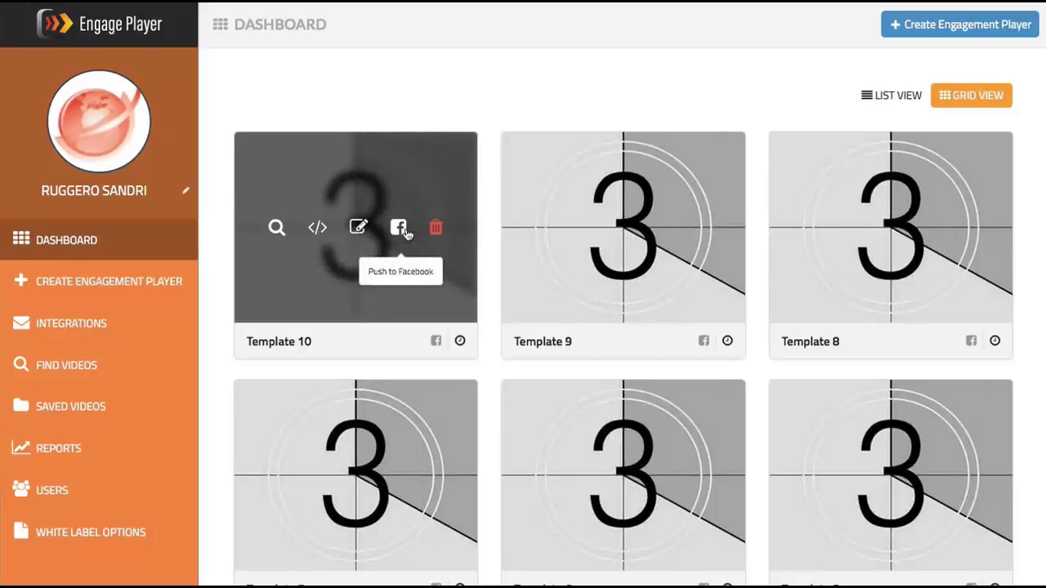
{"action": "scroll", "coordinate": [407, 234], "scroll_direction": "down", "scroll_amount": 1}
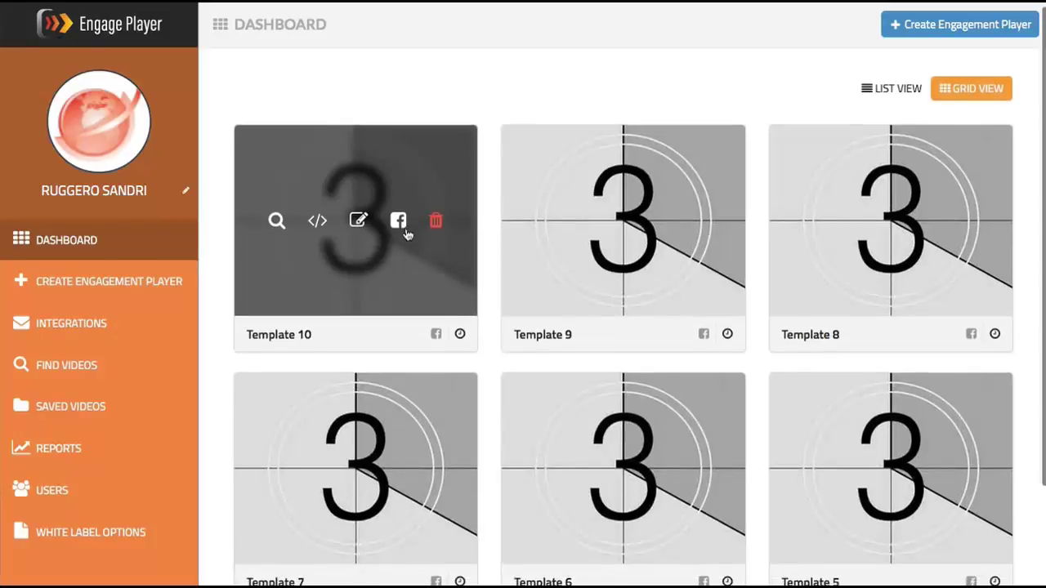
{"action": "scroll", "coordinate": [407, 235], "scroll_direction": "up", "scroll_amount": 1}
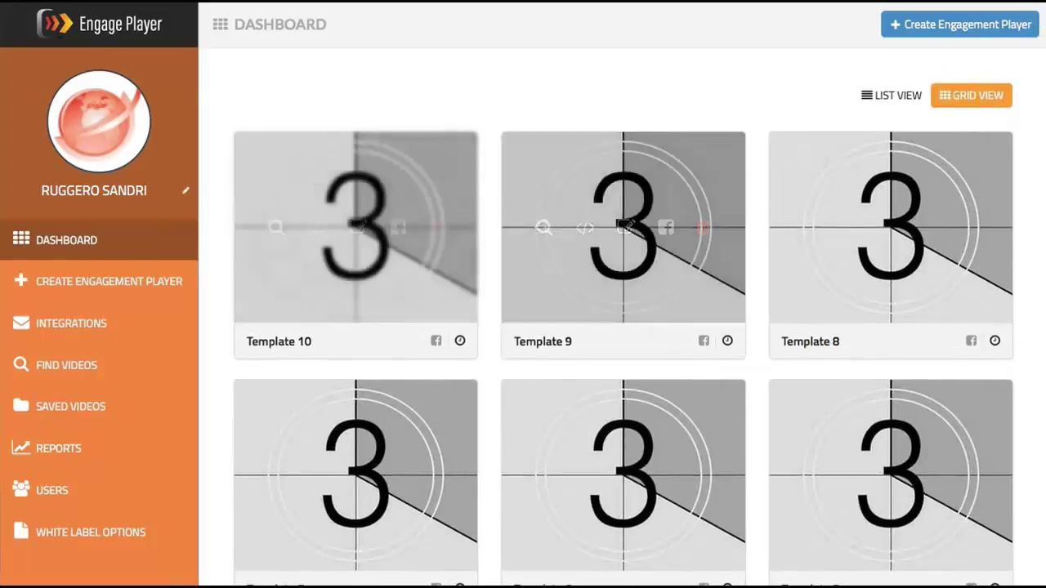
{"action": "left_click", "coordinate": [898, 98]}
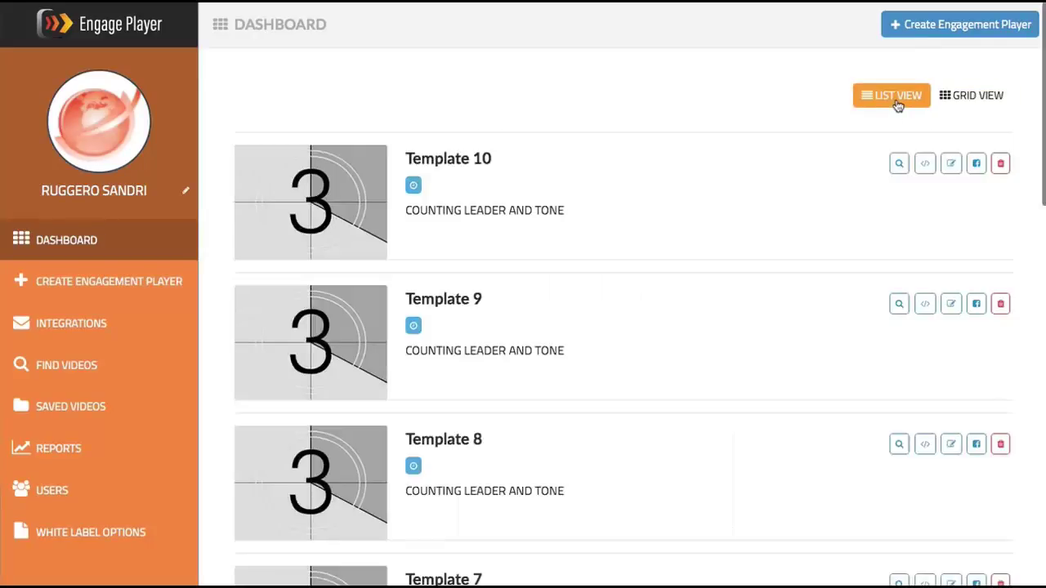
{"action": "left_click", "coordinate": [953, 103]}
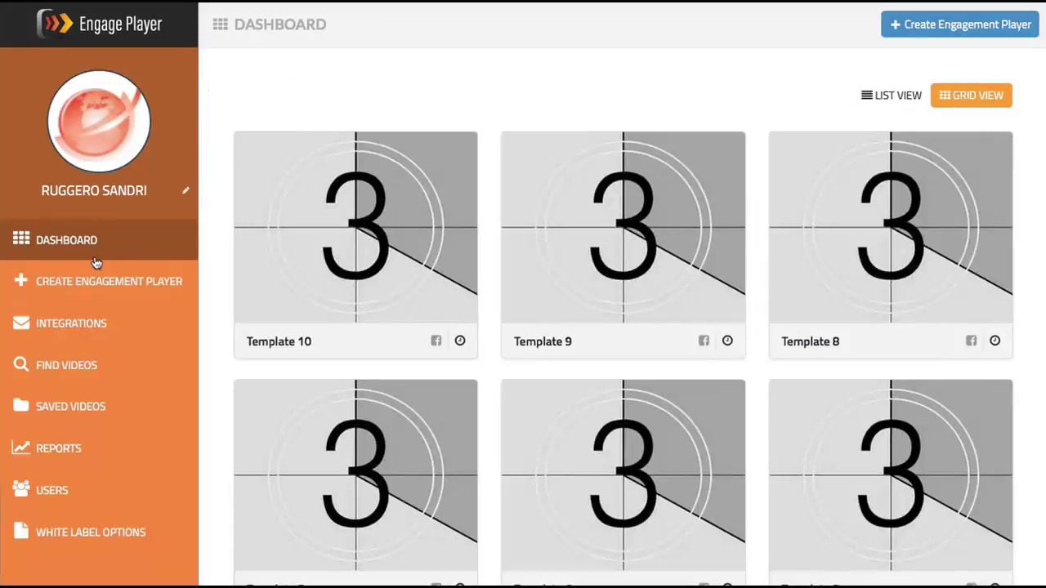
Add a new autoresponder connection for Aweber named "My Aweber" to the integrations.
{"action": "left_click", "coordinate": [103, 329]}
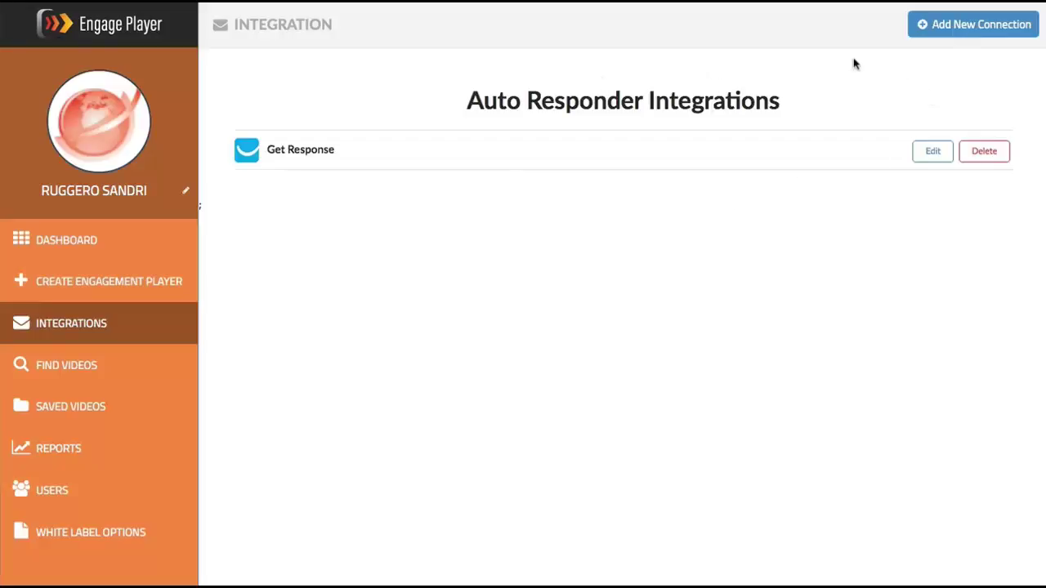
{"action": "left_click", "coordinate": [950, 29]}
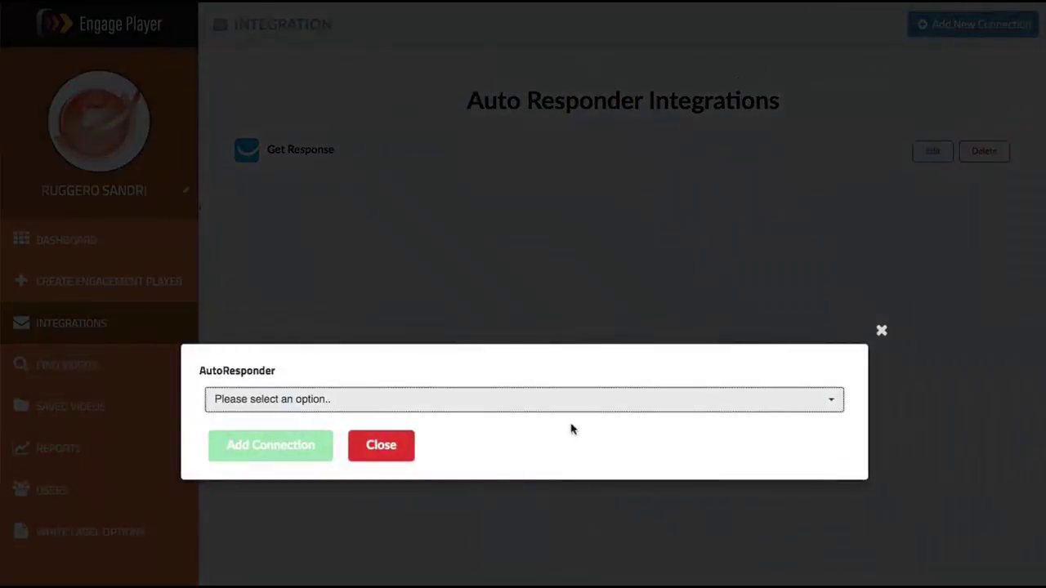
{"action": "left_click", "coordinate": [719, 347]}
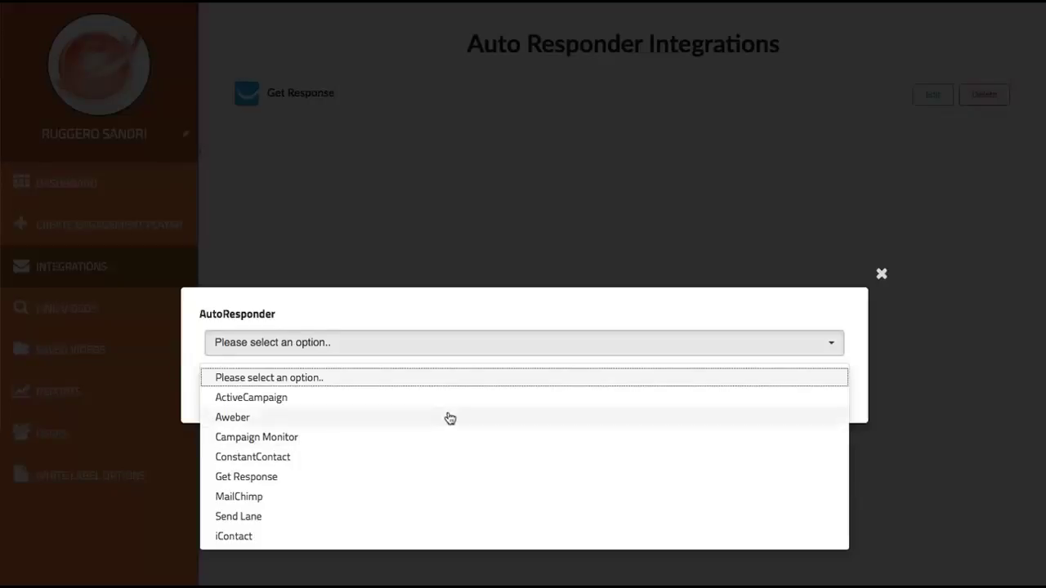
{"action": "left_click", "coordinate": [384, 417]}
{"action": "left_click", "coordinate": [363, 411]}
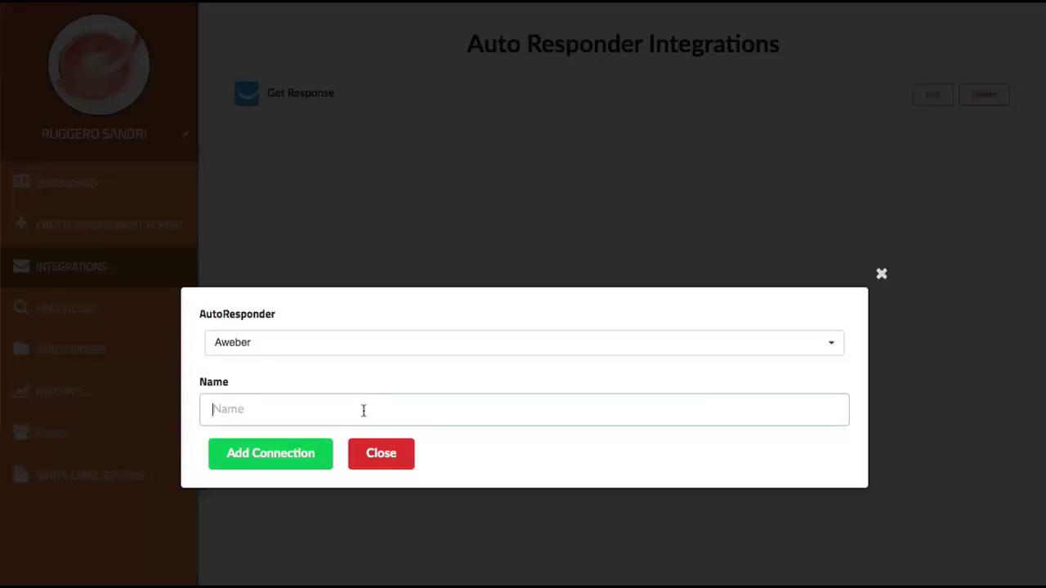
{"action": "type", "text": "My"}
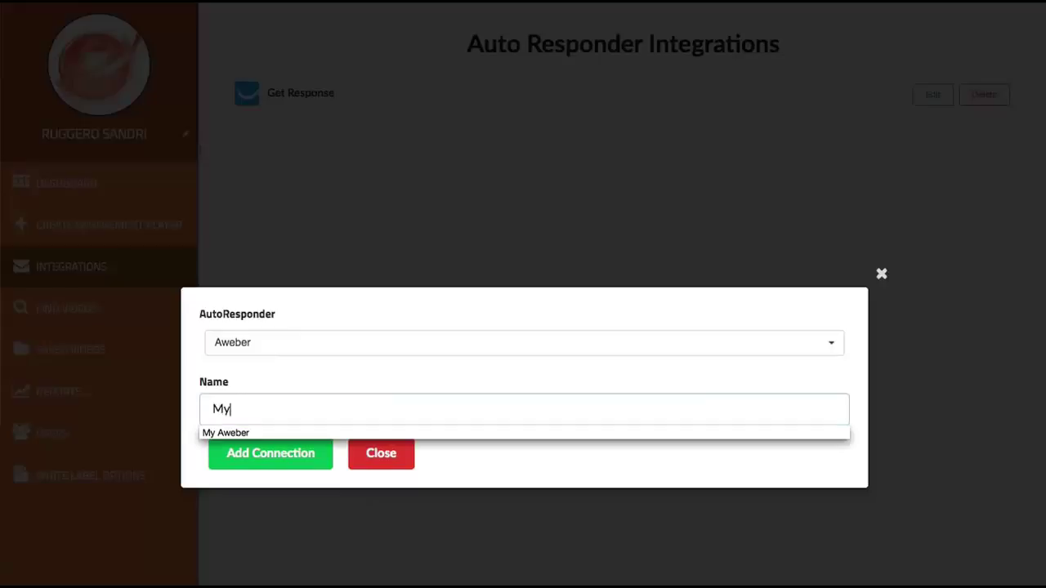
{"action": "type", "text": " Aweber"}
{"action": "key", "text": "Down"}
{"action": "key", "text": "Return"}
{"action": "left_click", "coordinate": [303, 455]}
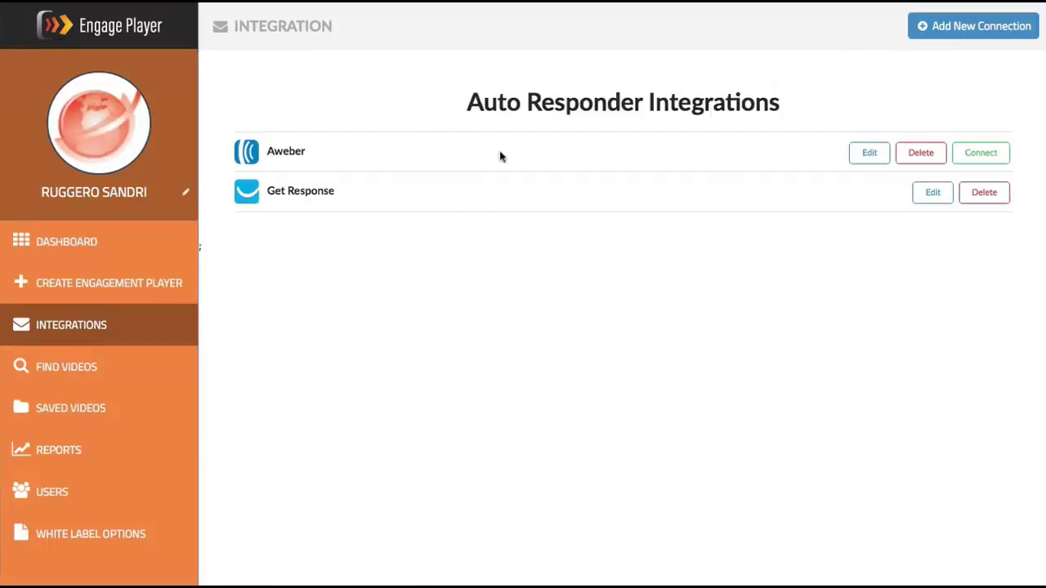
Inspect the settings of the Get Response connection and close them without changes.
{"action": "left_click", "coordinate": [930, 202]}
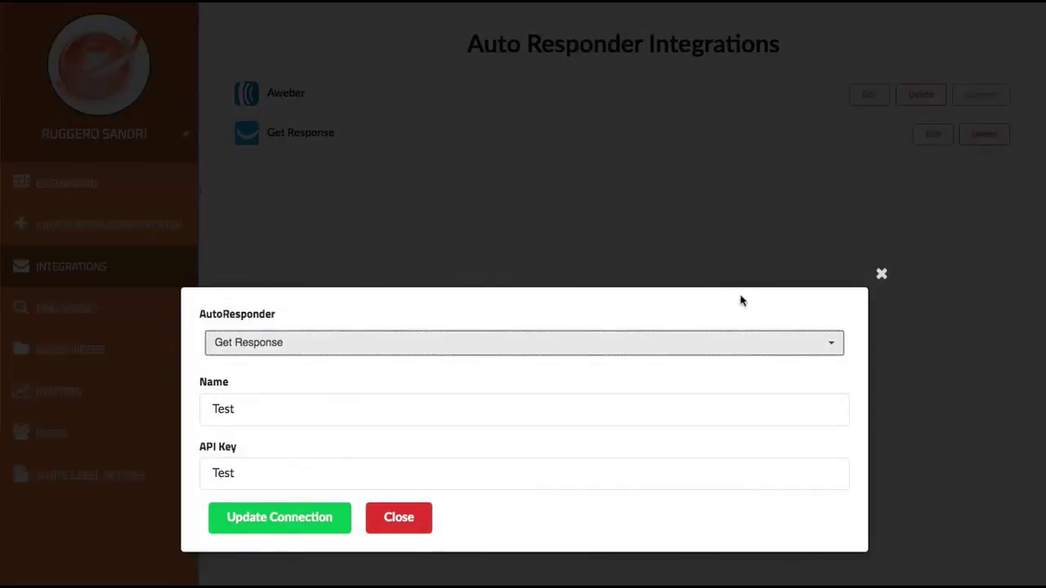
{"action": "left_click", "coordinate": [882, 276]}
{"action": "scroll", "coordinate": [899, 246], "scroll_direction": "up", "scroll_amount": 1}
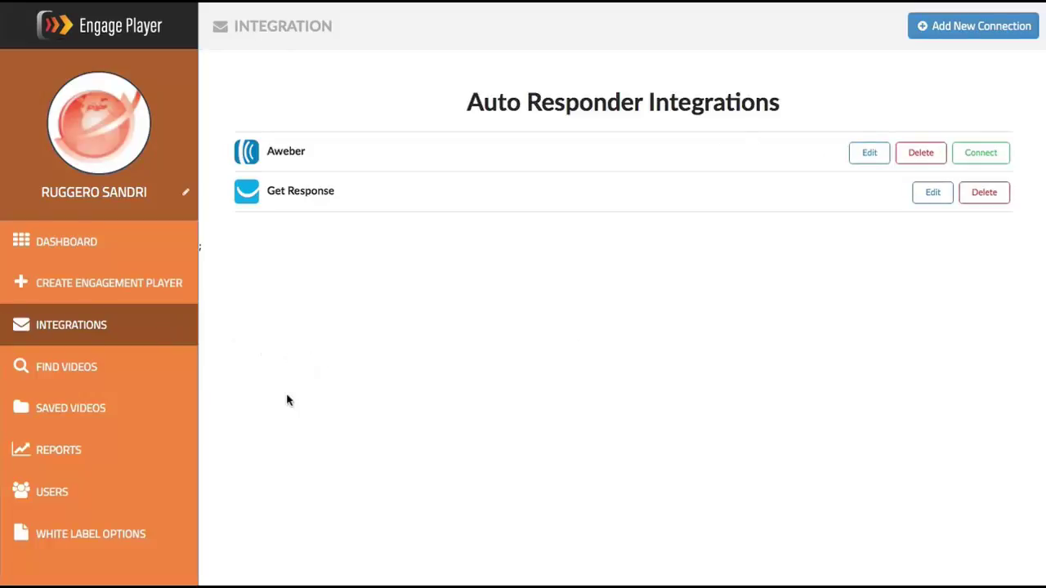
Search Youtube for videos with the keyword "Marketing" in Find Videos.
{"action": "left_click", "coordinate": [109, 453]}
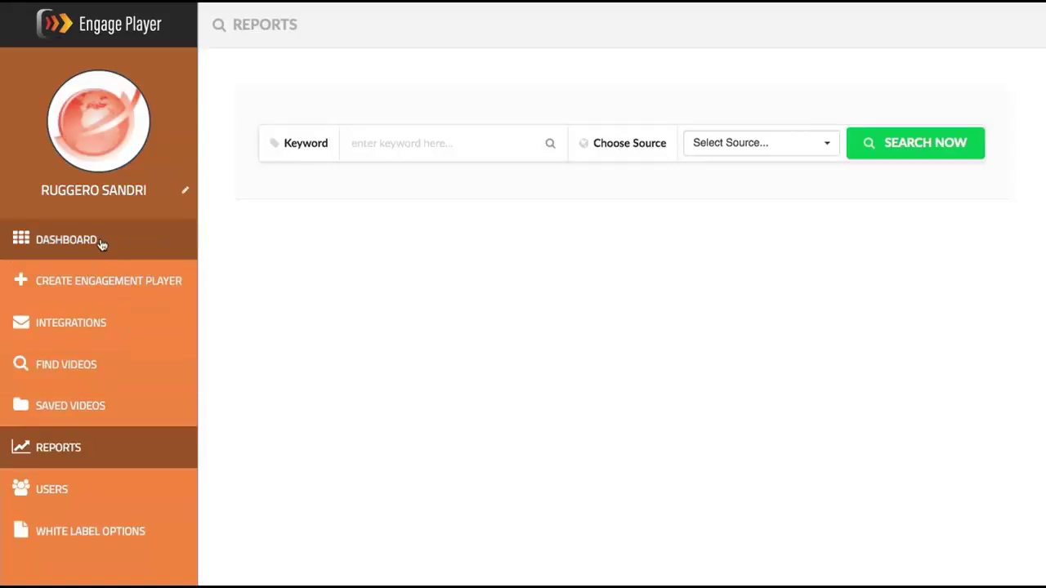
{"action": "left_click", "coordinate": [92, 375]}
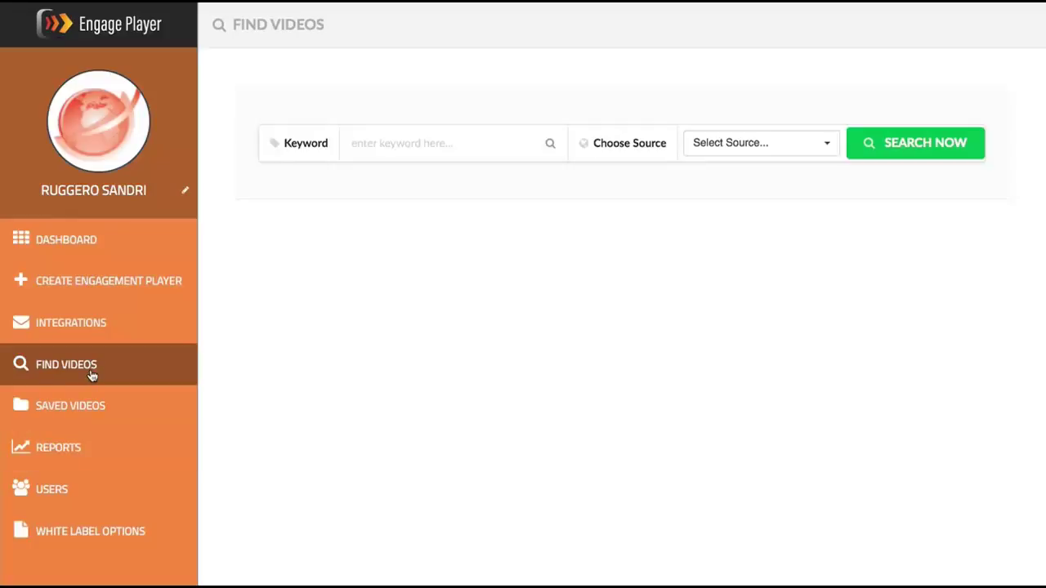
{"action": "left_click", "coordinate": [723, 151]}
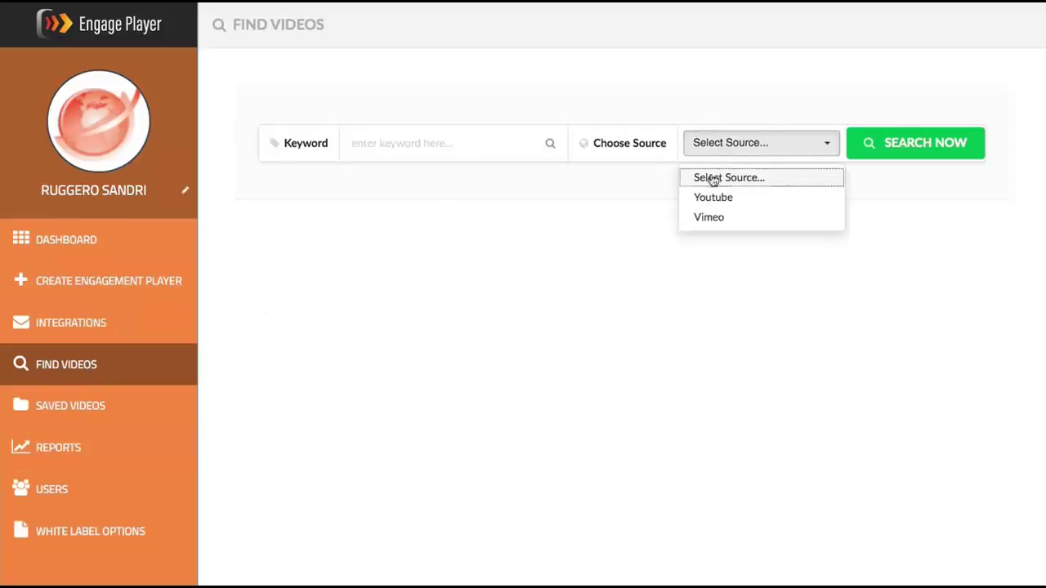
{"action": "left_click", "coordinate": [686, 196]}
{"action": "left_click", "coordinate": [465, 143]}
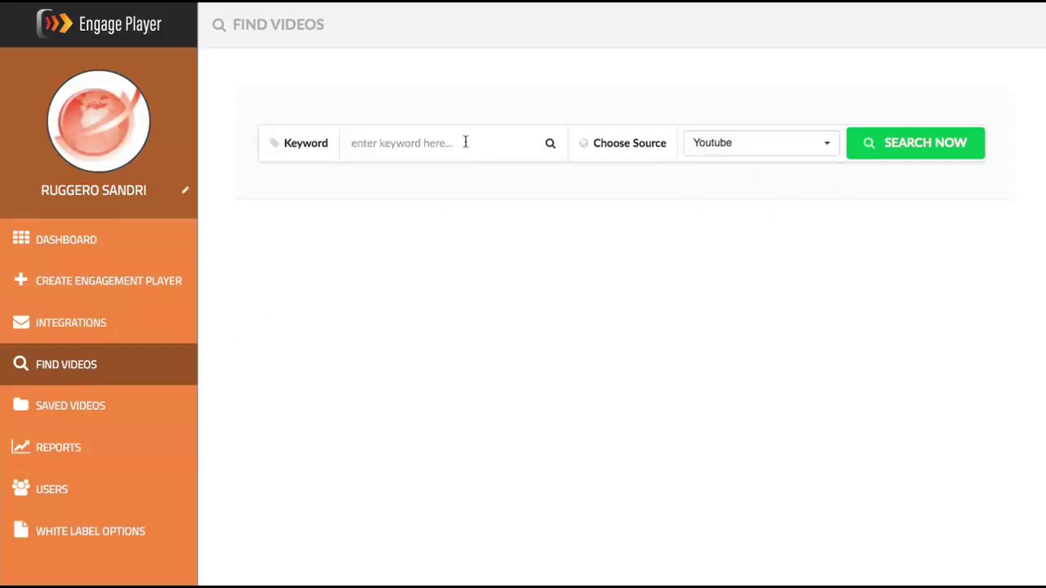
{"action": "type", "text": "Marketing"}
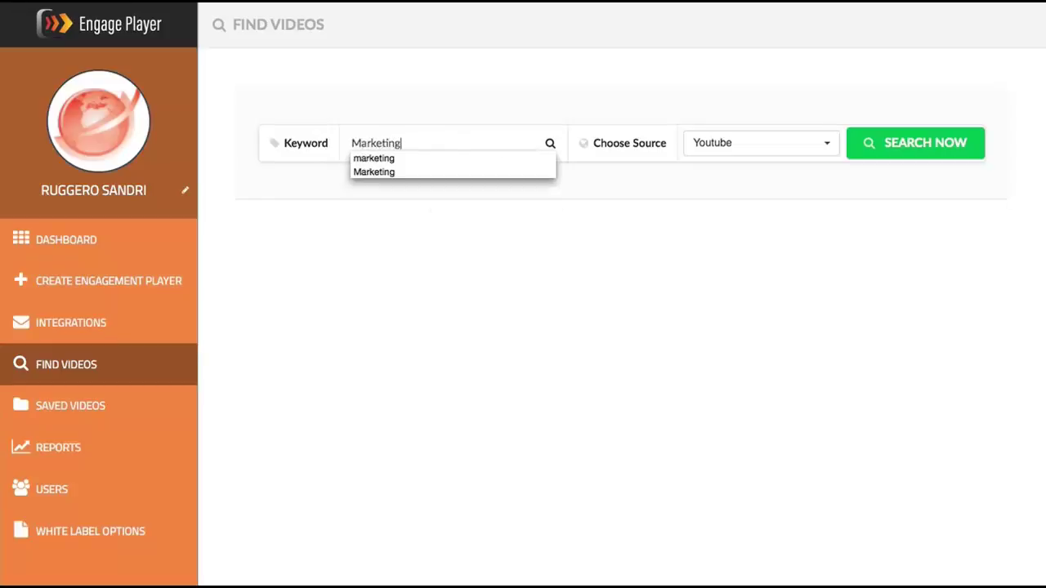
{"action": "left_click", "coordinate": [911, 149]}
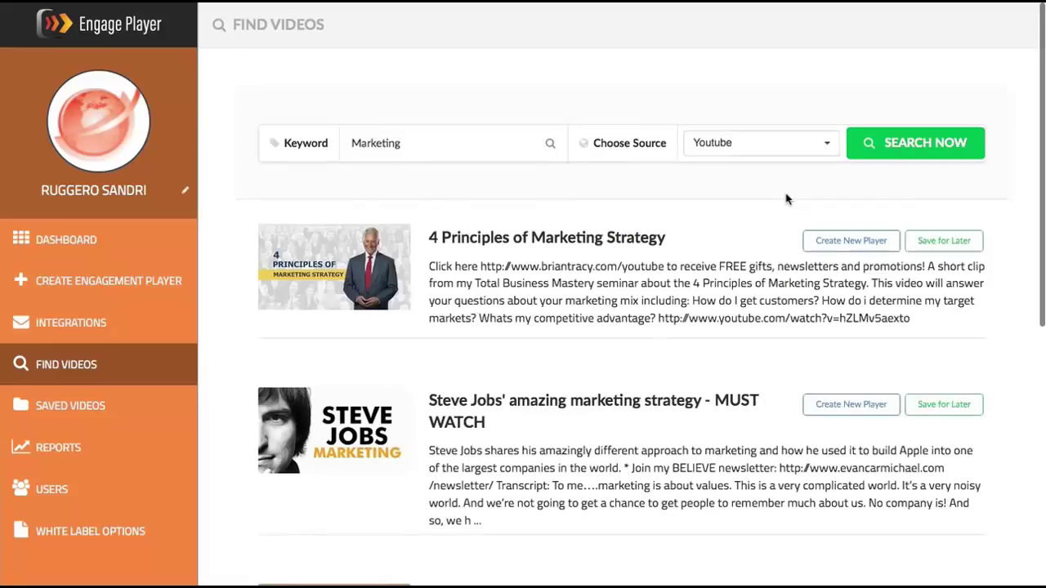
Browse the found videos and start a new player from the Steve Jobs marketing strategy video.
{"action": "scroll", "coordinate": [555, 335], "scroll_direction": "down", "scroll_amount": 5}
{"action": "scroll", "coordinate": [554, 335], "scroll_direction": "up", "scroll_amount": 3}
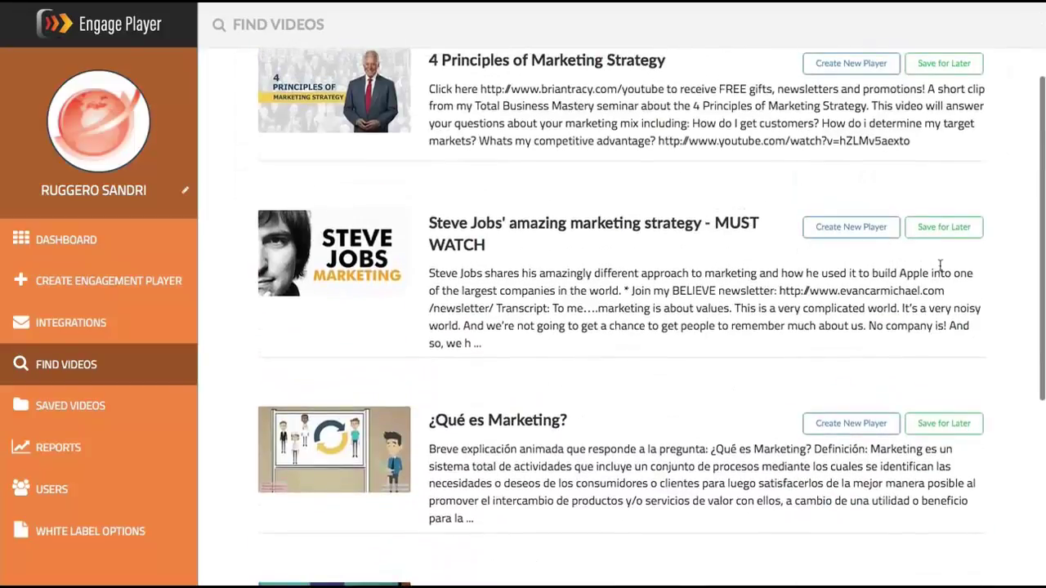
{"action": "left_click", "coordinate": [824, 230]}
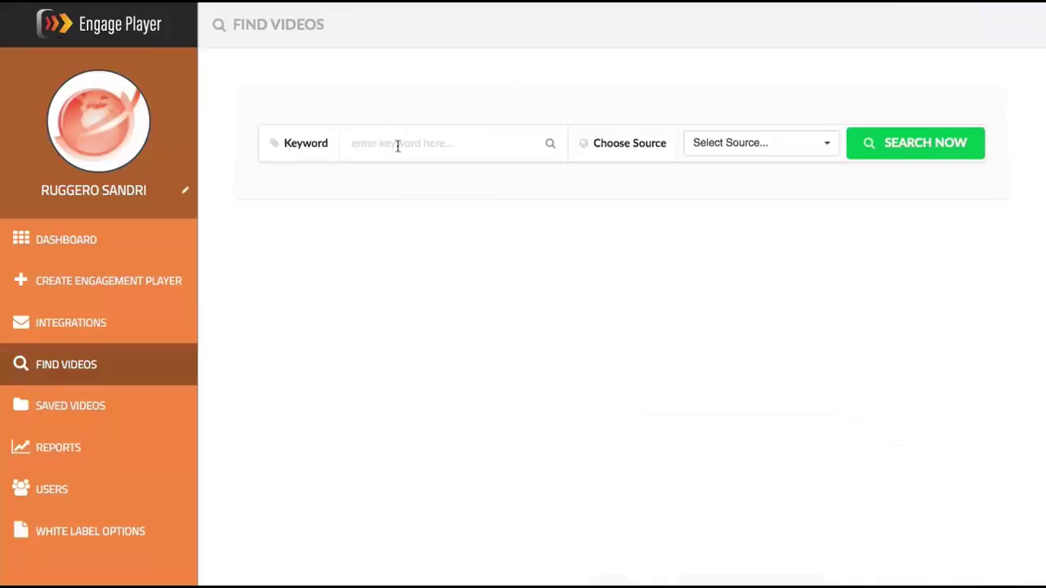
Search Youtube for "marketing" and add the "4 Principles of Marketing Strategy" video to the saved videos.
{"action": "left_click", "coordinate": [398, 144]}
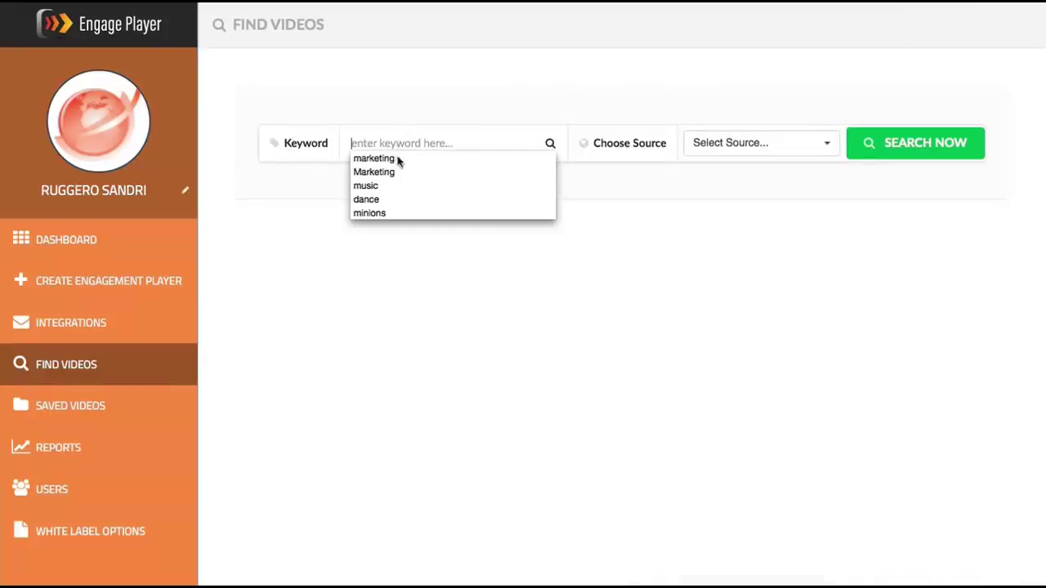
{"action": "left_click", "coordinate": [397, 159]}
{"action": "left_click", "coordinate": [817, 150]}
{"action": "left_click", "coordinate": [775, 196]}
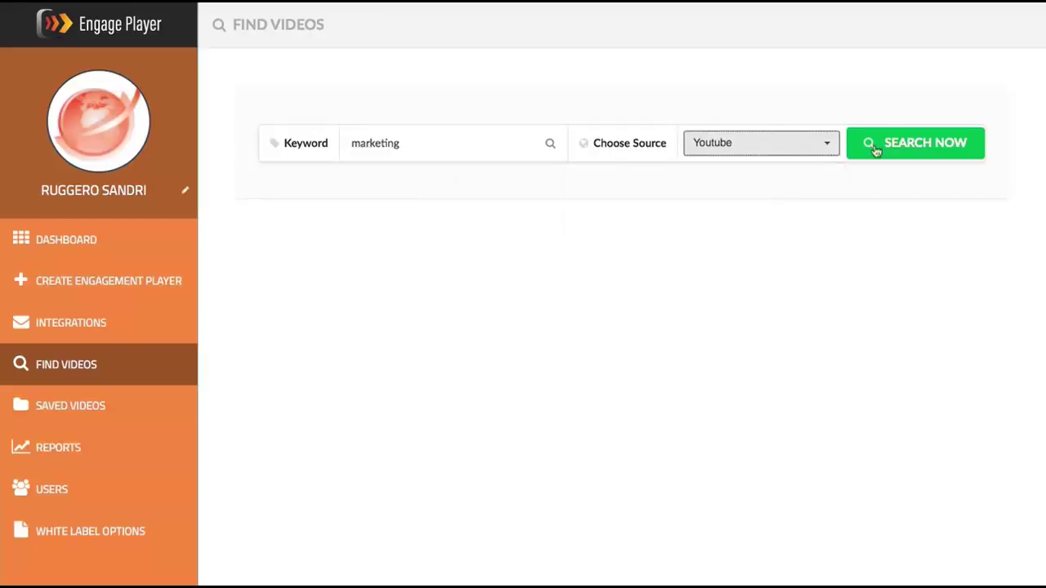
{"action": "left_click", "coordinate": [874, 151]}
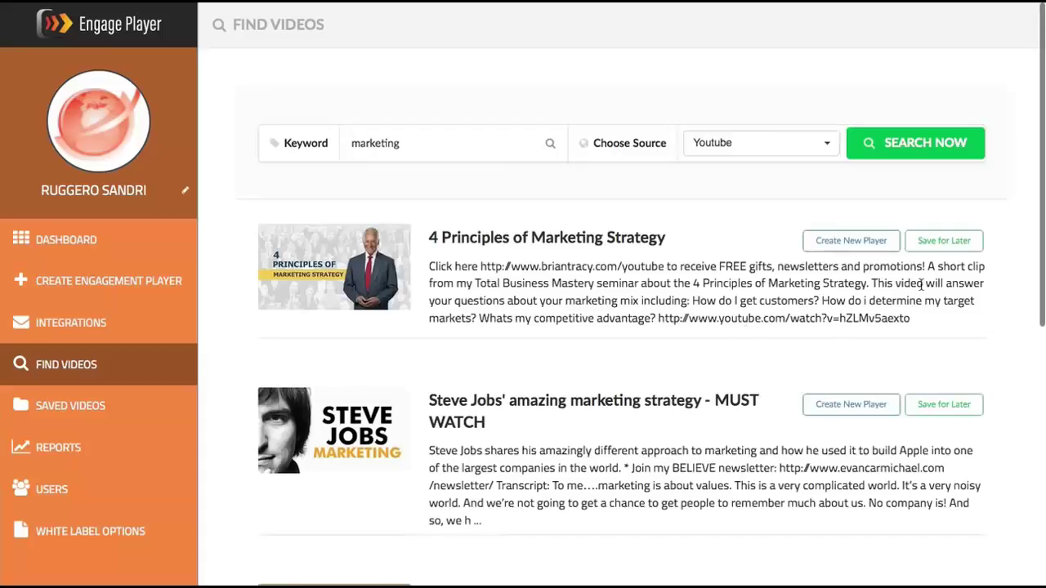
{"action": "left_click", "coordinate": [945, 248]}
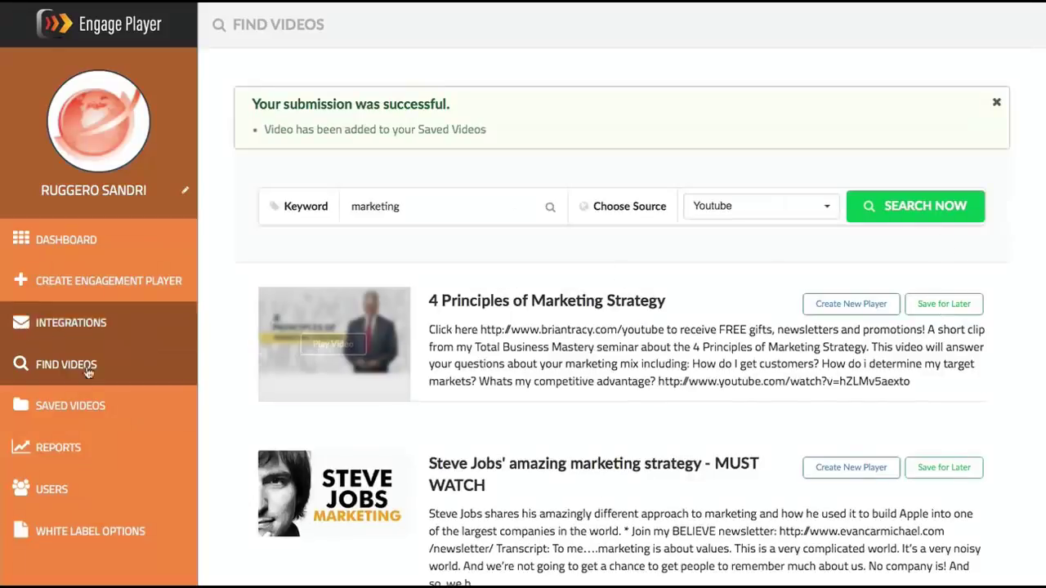
{"action": "left_click", "coordinate": [87, 418]}
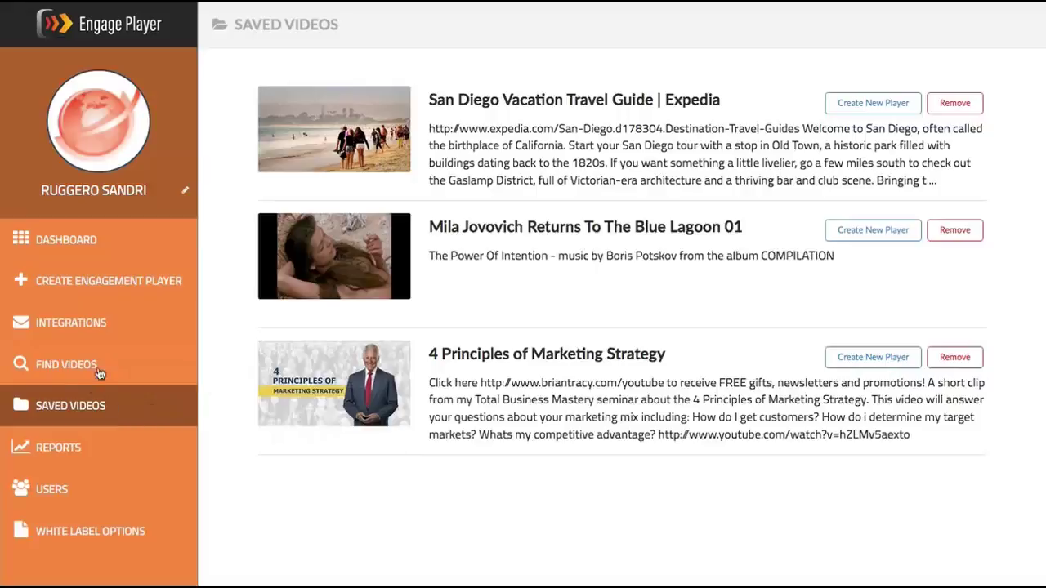
Examine the Facebook tab setup for pushing Template 10, including its page, tab, tab name and player fields.
{"action": "left_click", "coordinate": [91, 255]}
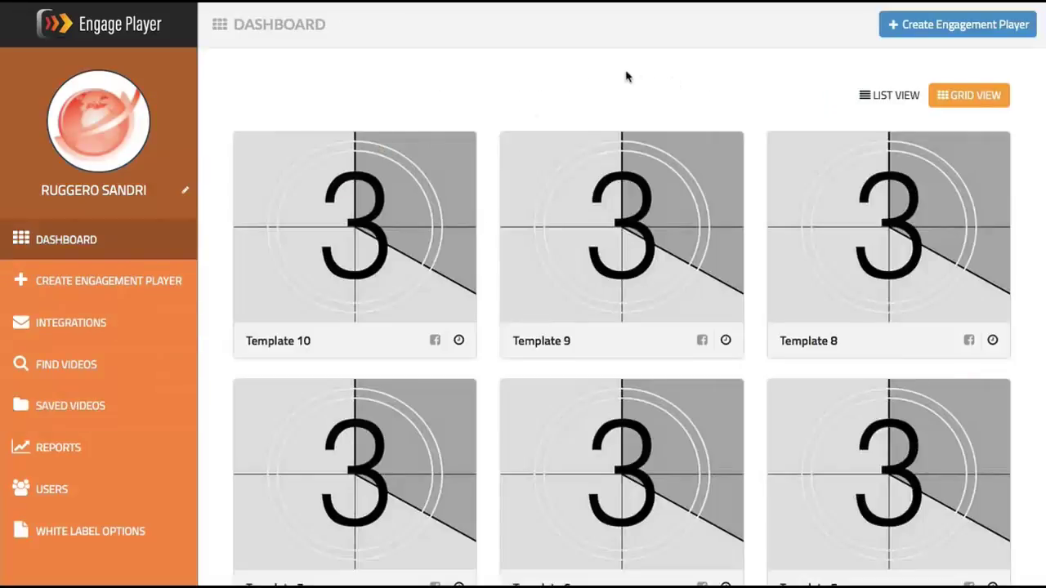
{"action": "mouse_move", "coordinate": [340, 184]}
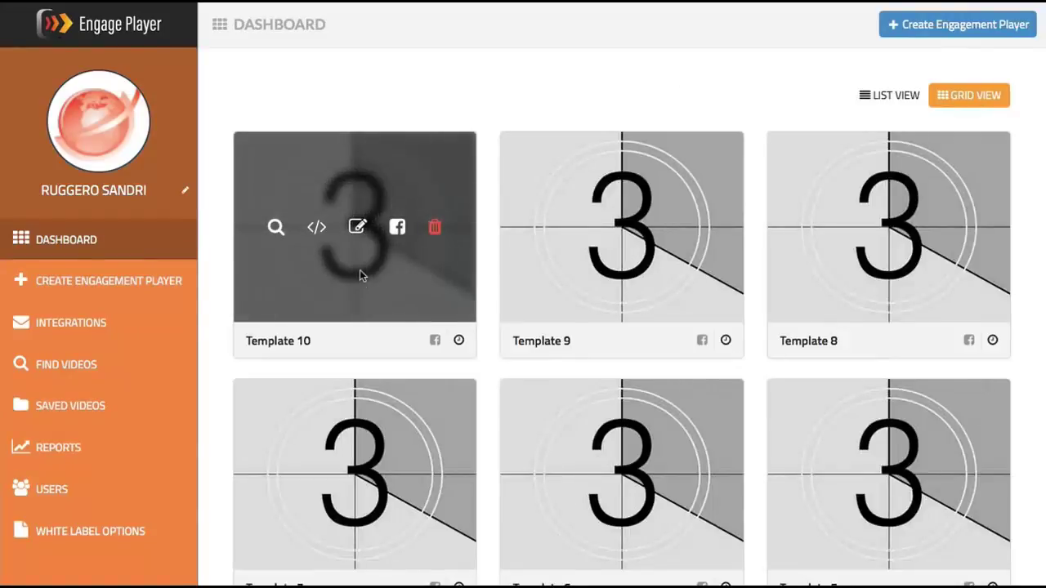
{"action": "left_click", "coordinate": [398, 228]}
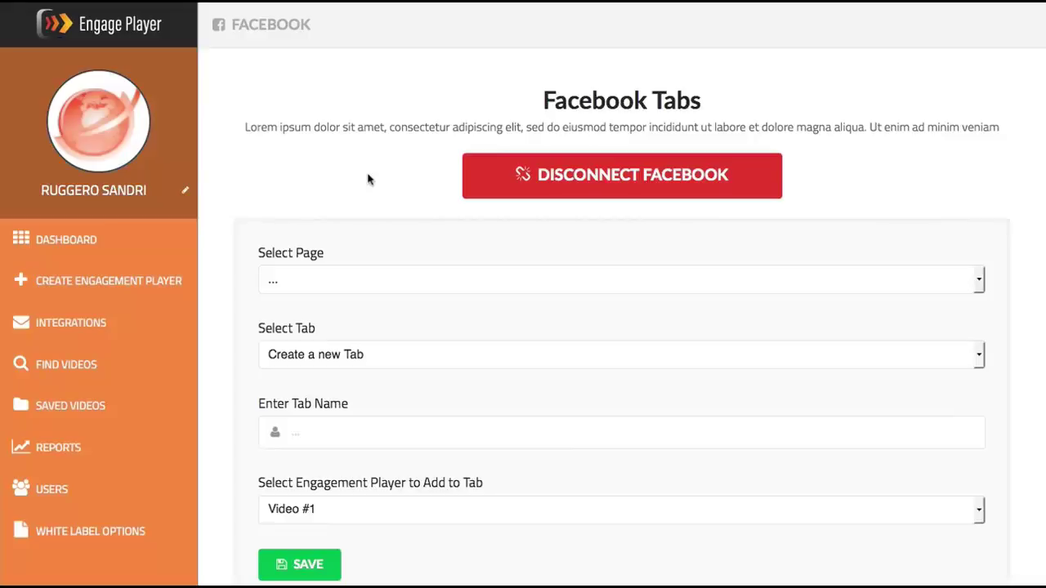
{"action": "left_click", "coordinate": [323, 436]}
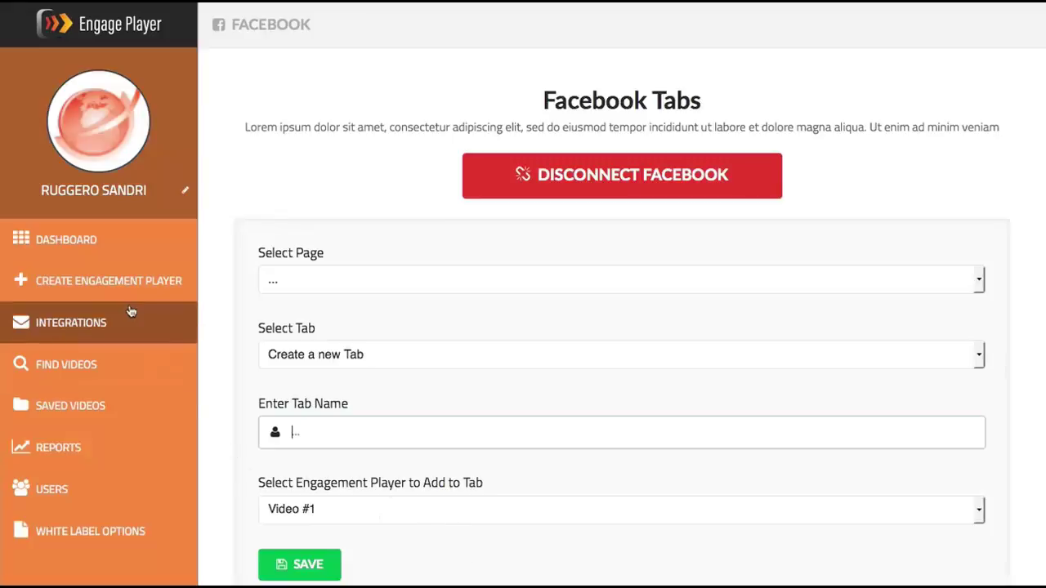
{"action": "left_click", "coordinate": [112, 241]}
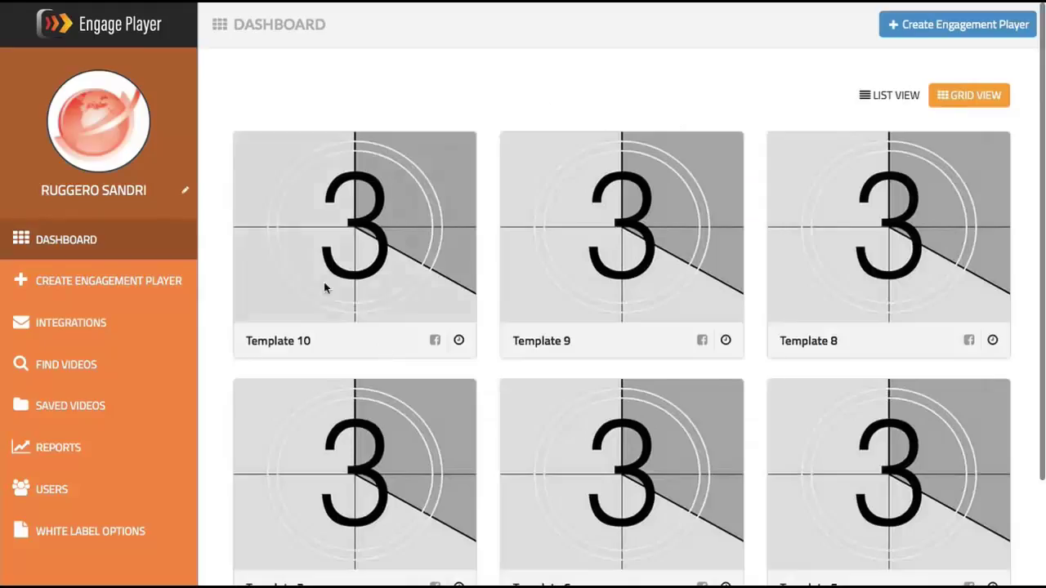
{"action": "left_click", "coordinate": [431, 341]}
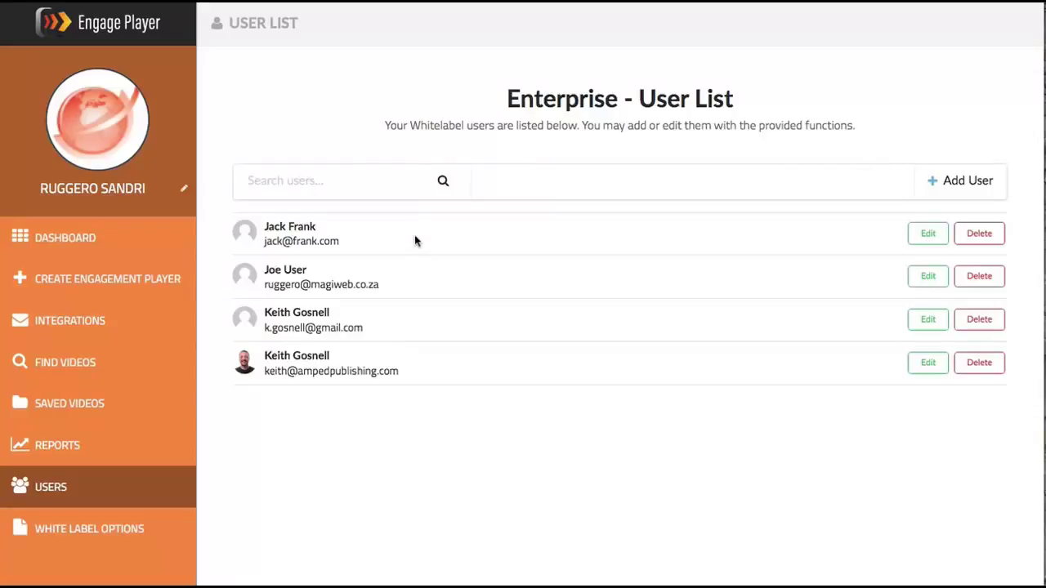
Open the form for adding an enterprise user and review the available user levels.
{"action": "left_click", "coordinate": [960, 181]}
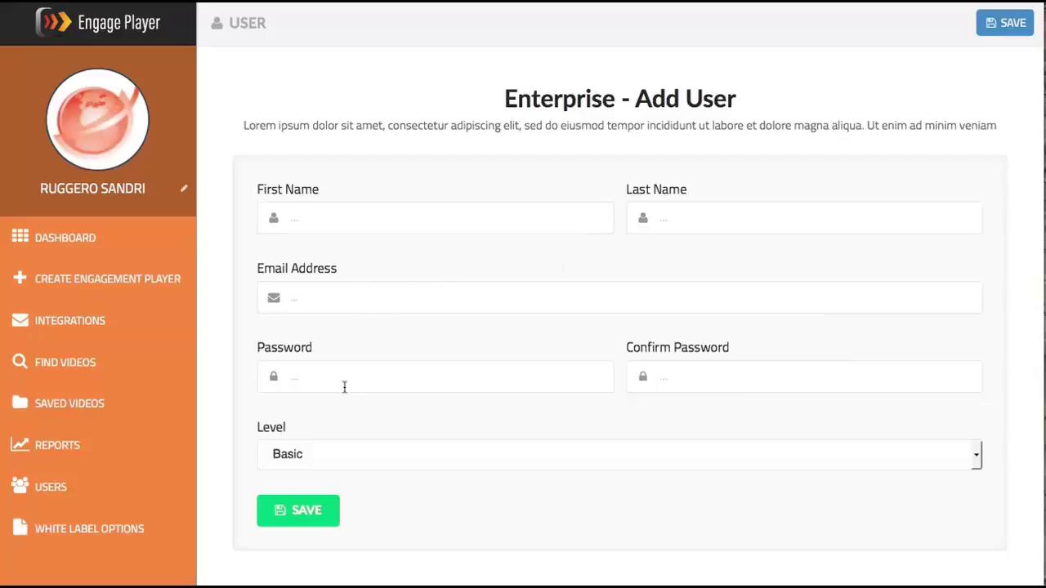
{"action": "left_click", "coordinate": [358, 464]}
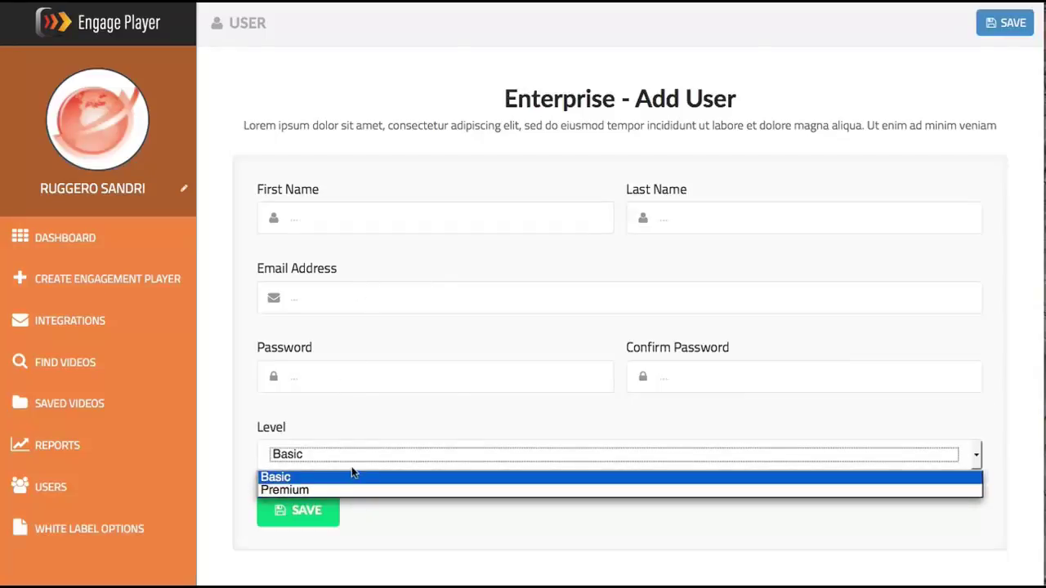
{"action": "left_click", "coordinate": [351, 474]}
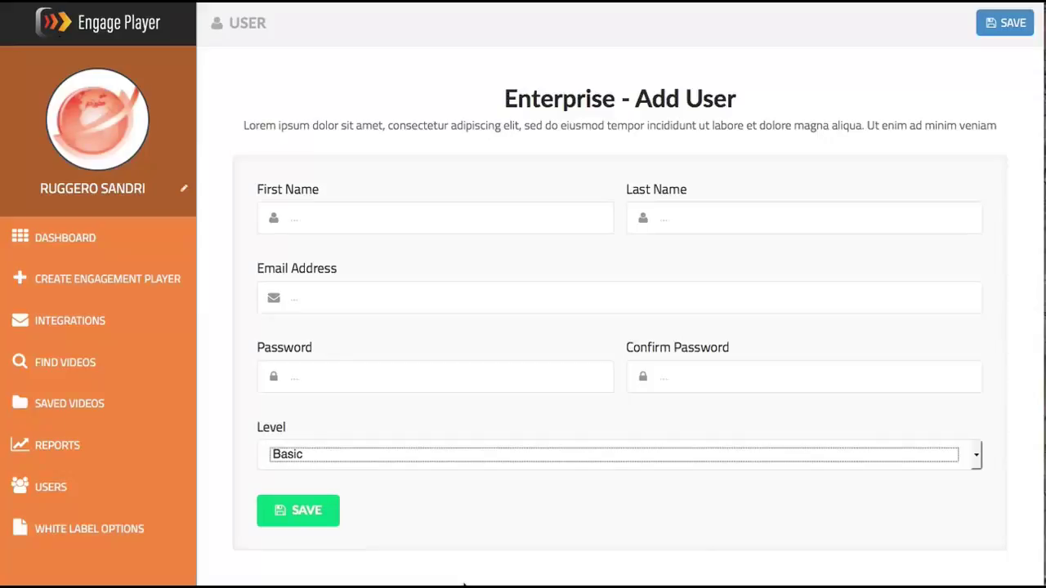
Choose amped-logo.png from the Assets folder as the company logo in the white label settings.
{"action": "left_click", "coordinate": [140, 534]}
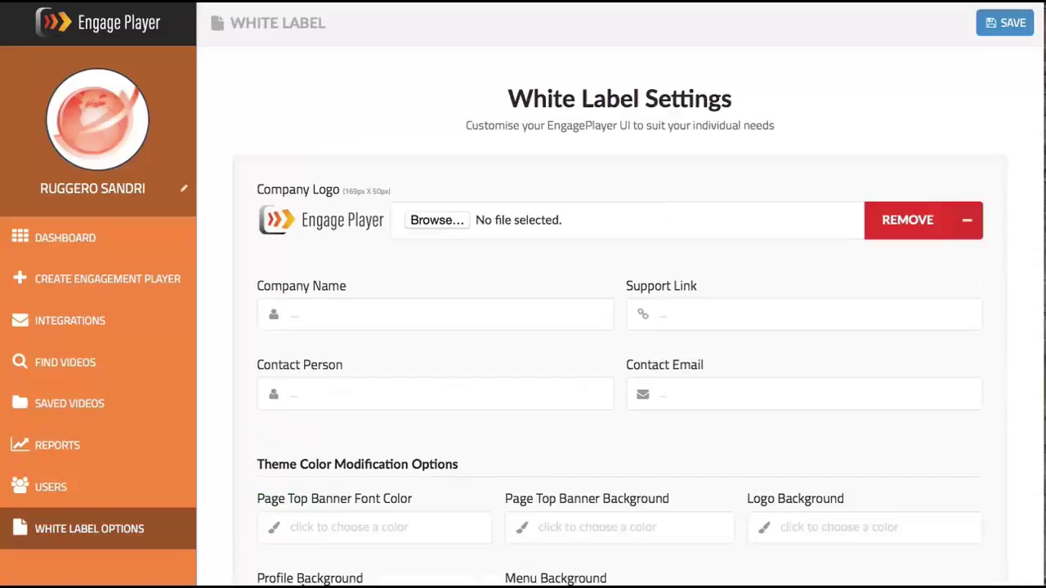
{"action": "left_click", "coordinate": [431, 227]}
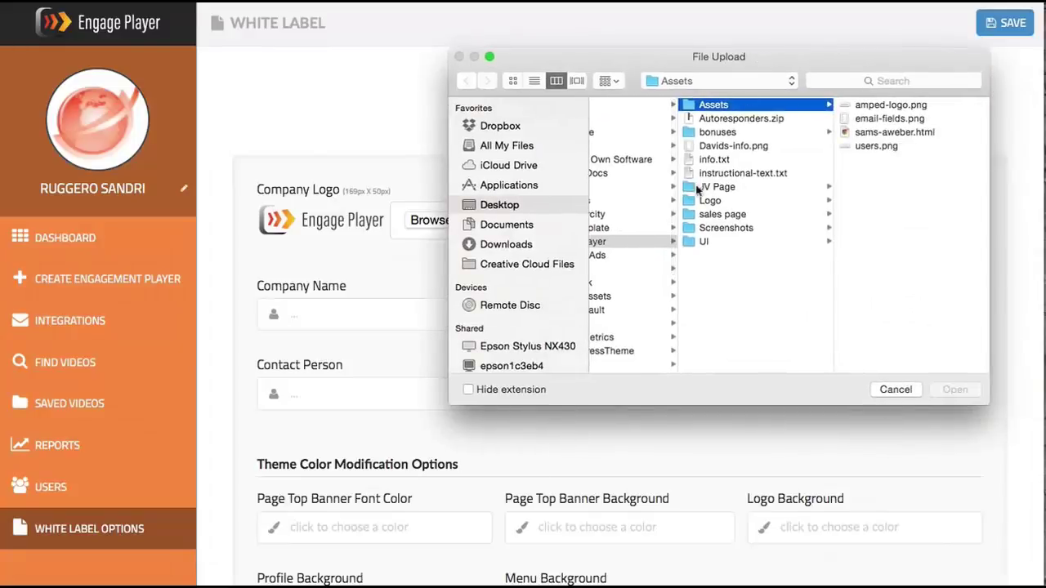
{"action": "left_click", "coordinate": [890, 107]}
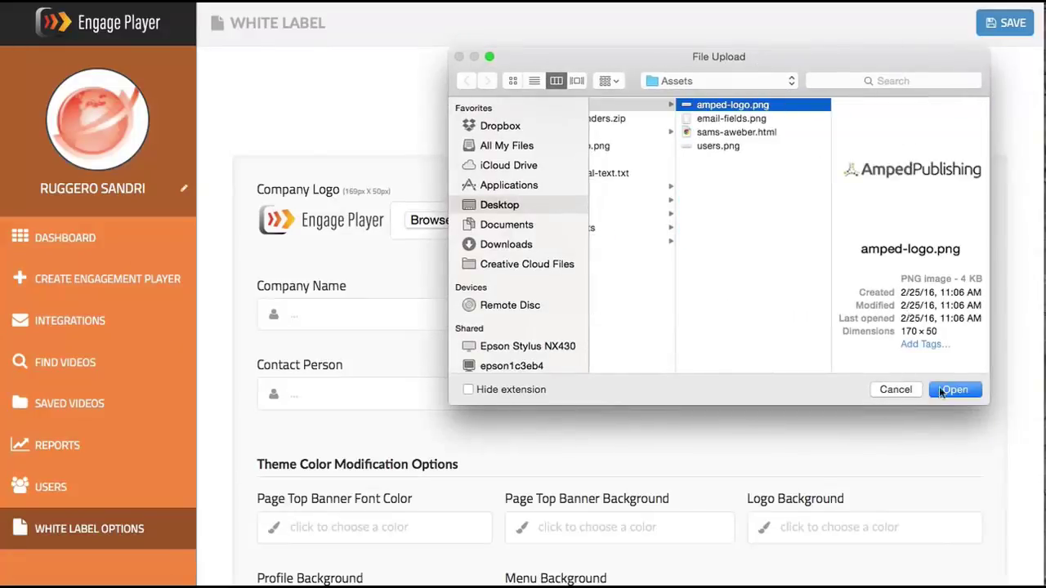
{"action": "left_click", "coordinate": [952, 389]}
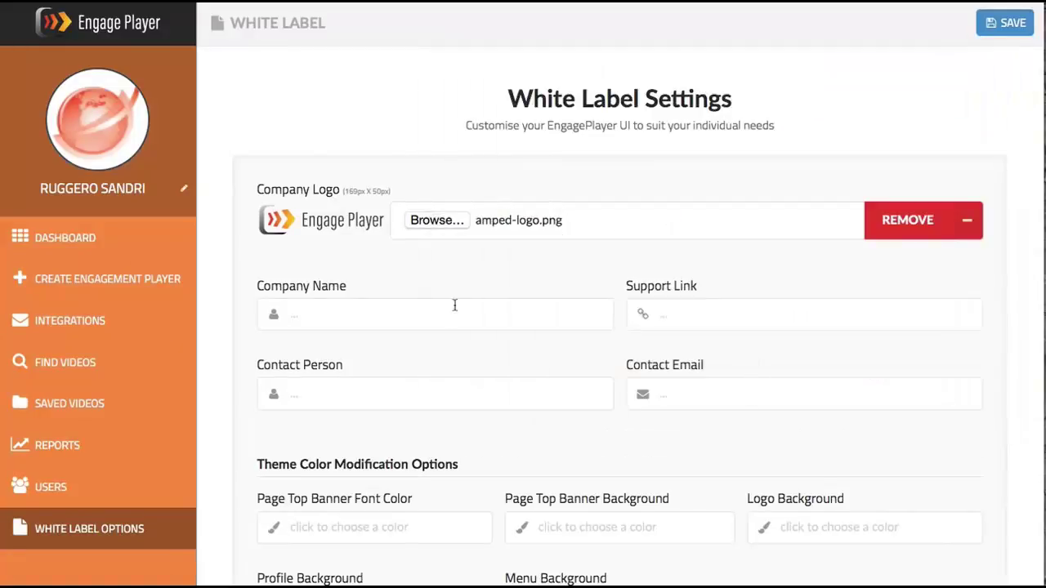
Enter "Amped Publishing" as the white label company name and fill in the support link with the support e-mail address.
{"action": "left_click", "coordinate": [381, 305]}
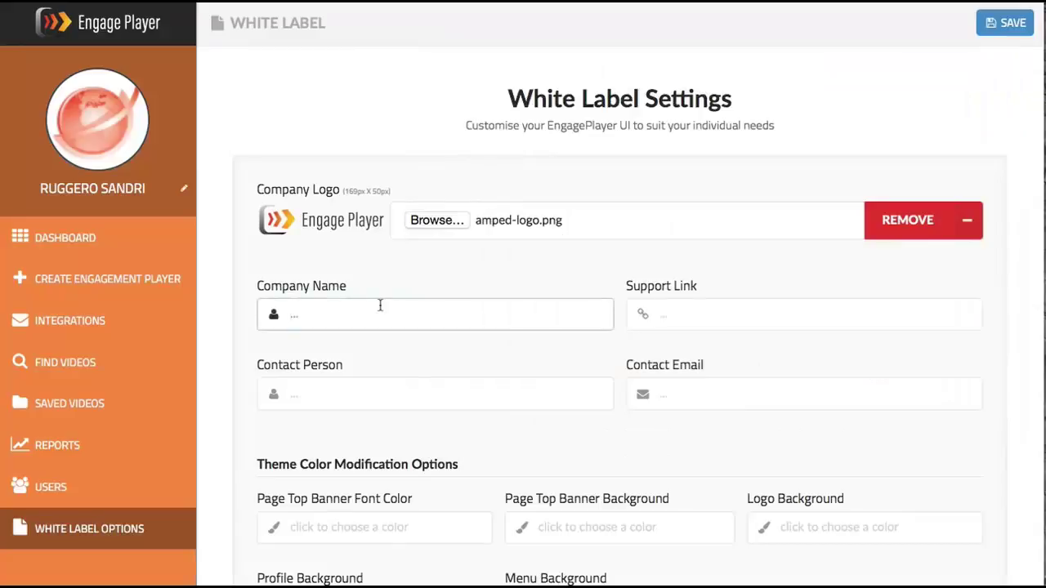
{"action": "type", "text": "Amp"}
{"action": "key", "text": "Down"}
{"action": "key", "text": "Tab"}
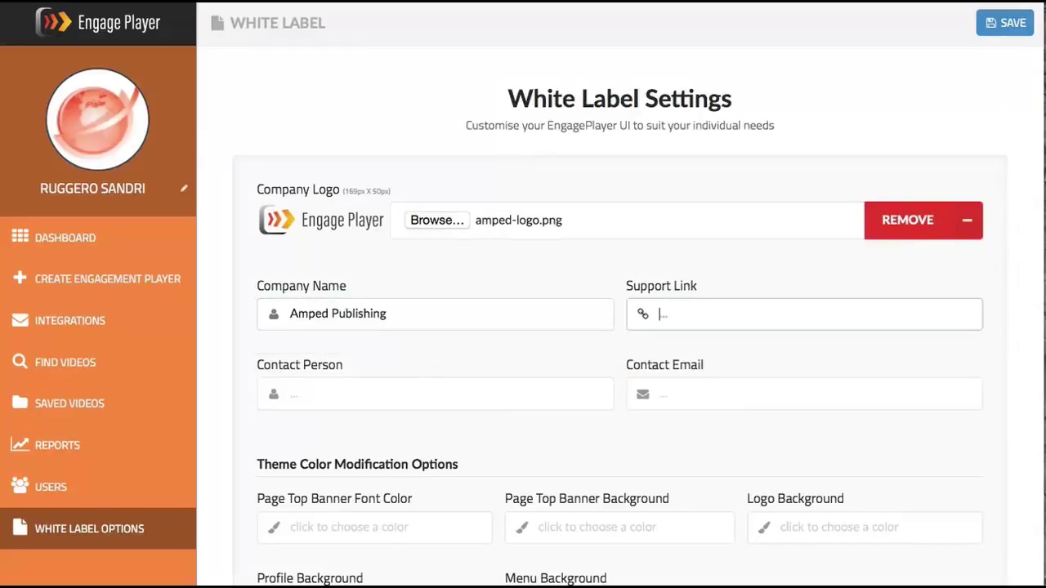
{"action": "key", "text": "Down"}
{"action": "key", "text": "Down"}
{"action": "key", "text": "Tab"}
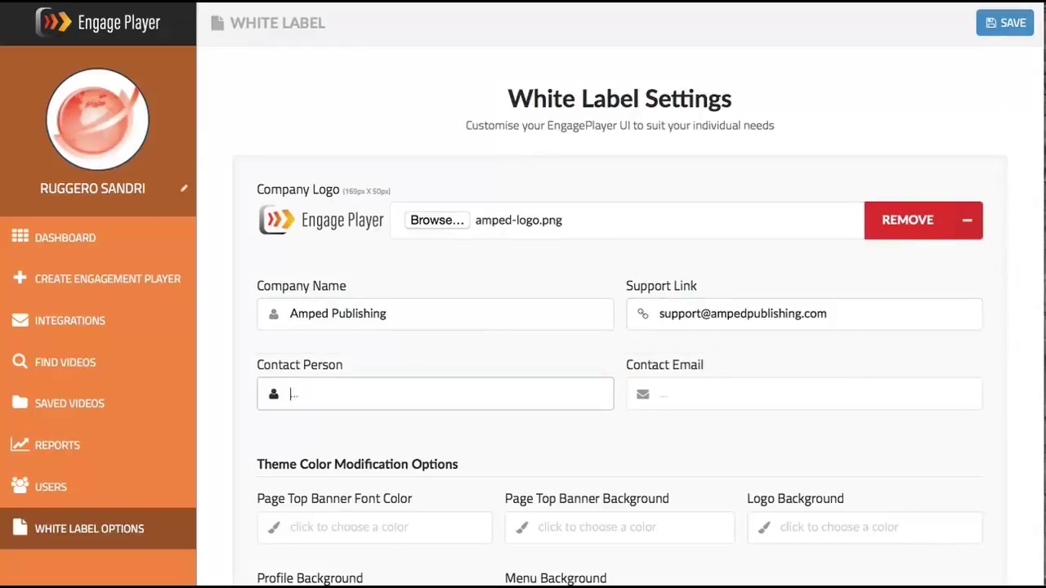
Fill in the contact person's full name and the contact e-mail in the white label settings.
{"action": "key", "text": "Down"}
{"action": "key", "text": "Down"}
{"action": "key", "text": "Tab"}
{"action": "key", "text": "Down"}
{"action": "key", "text": "Down"}
{"action": "scroll", "coordinate": [523, 295], "scroll_direction": "down", "scroll_amount": 3}
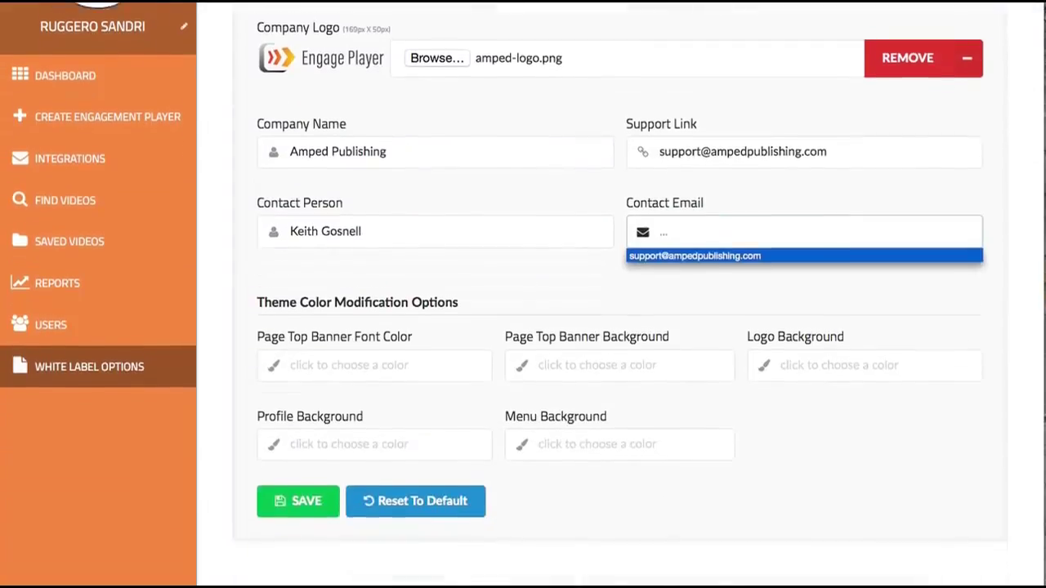
{"action": "key", "text": "Tab"}
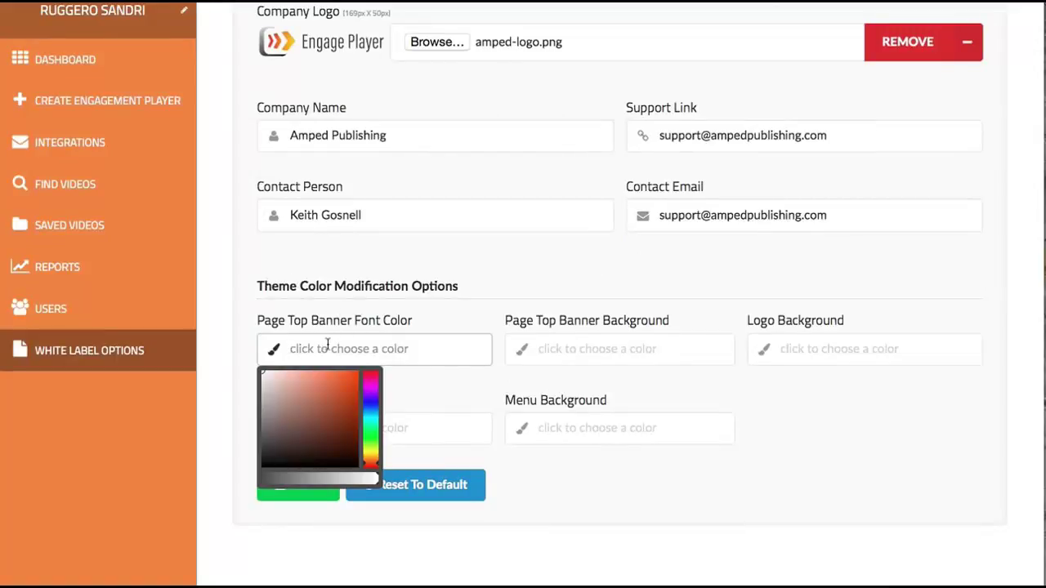
Set the page top banner font color to green, rgb(44, 149, 45).
{"action": "mouse_move", "coordinate": [306, 409]}
{"action": "left_mouse_down"}
{"action": "mouse_move", "coordinate": [299, 401]}
{"action": "mouse_move", "coordinate": [373, 435]}
{"action": "left_mouse_up"}
{"action": "left_click", "coordinate": [373, 427]}
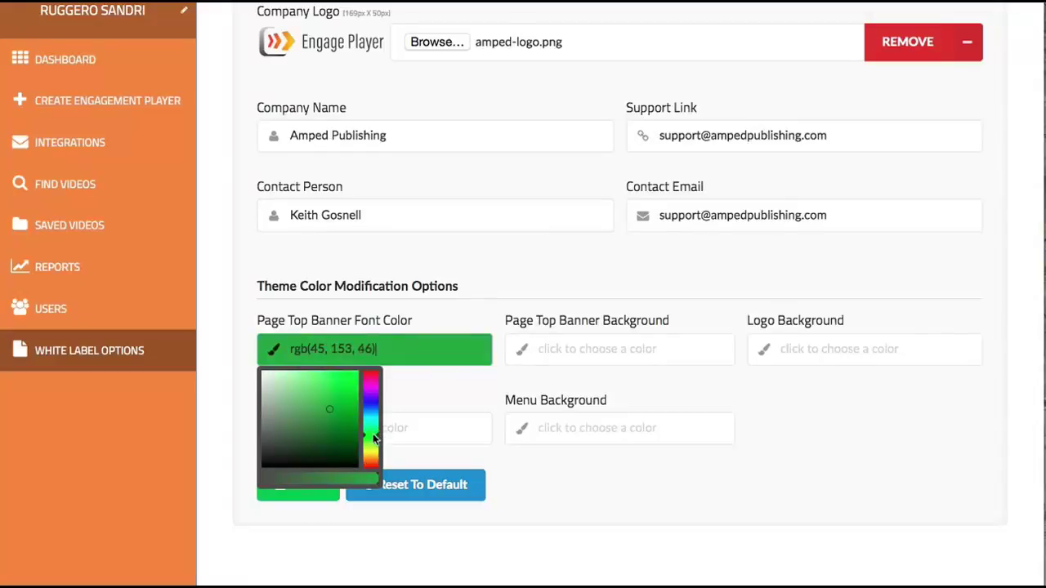
{"action": "left_click", "coordinate": [328, 410]}
{"action": "left_click", "coordinate": [790, 397]}
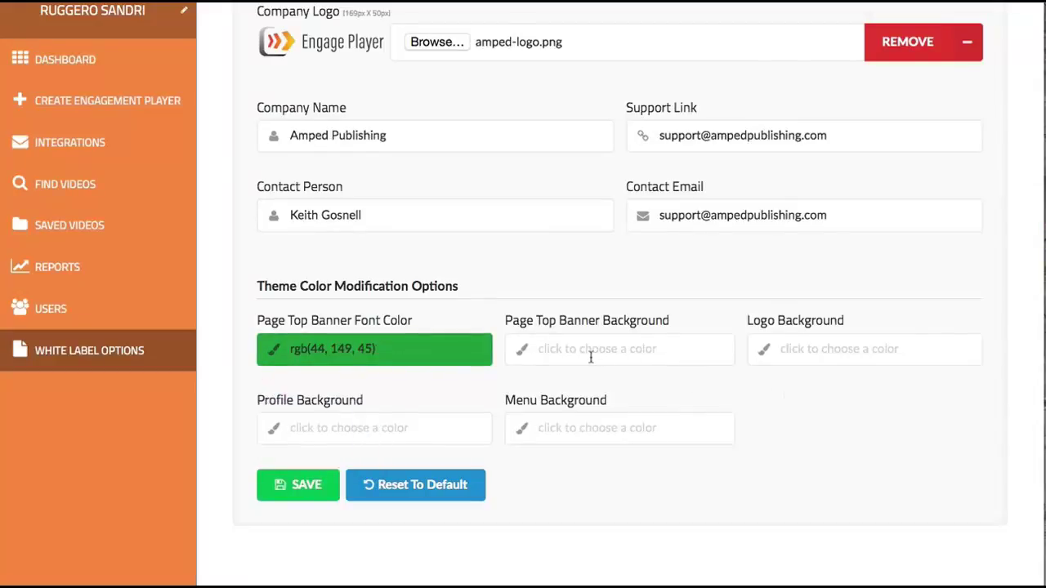
Set the page top banner background to rgb(19, 127, 20) and the banner font color to rgb(251, 251, 251).
{"action": "left_click", "coordinate": [592, 357]}
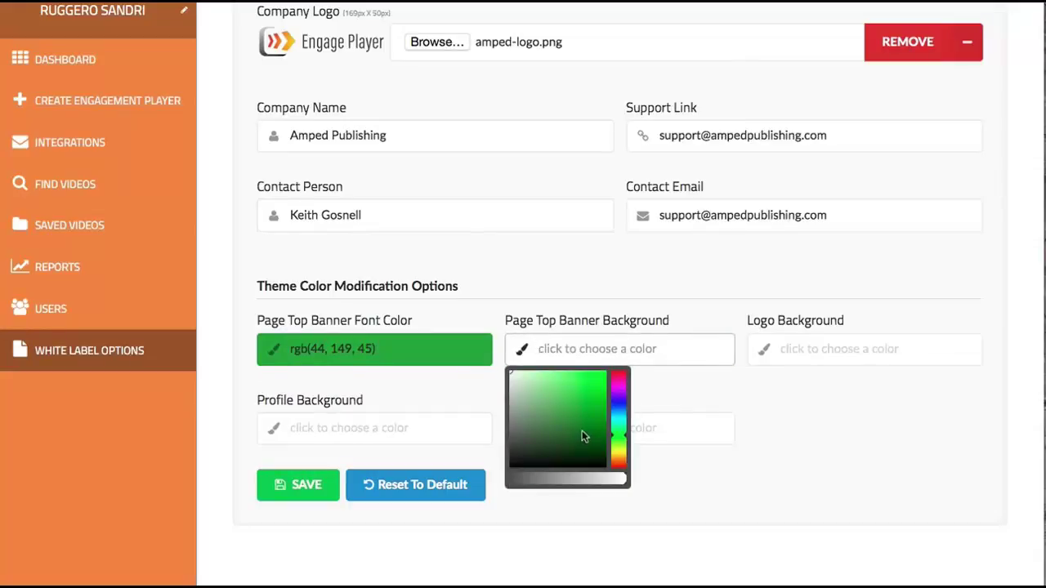
{"action": "left_click", "coordinate": [595, 420]}
{"action": "left_click", "coordinate": [790, 402]}
{"action": "left_click", "coordinate": [425, 349]}
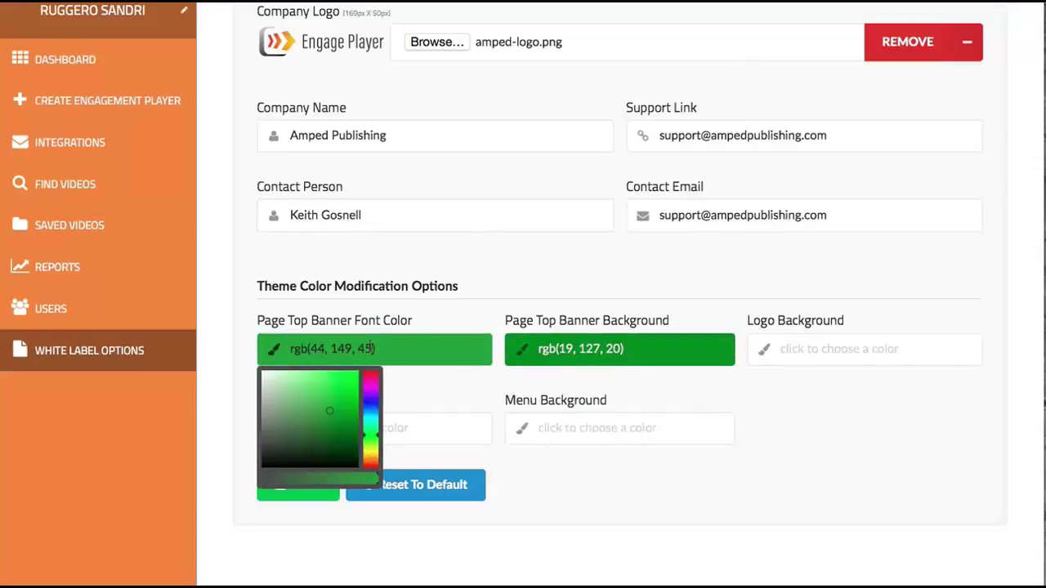
{"action": "left_click_drag", "start_coordinate": [290, 392], "coordinate": [268, 352]}
{"action": "left_click", "coordinate": [891, 394]}
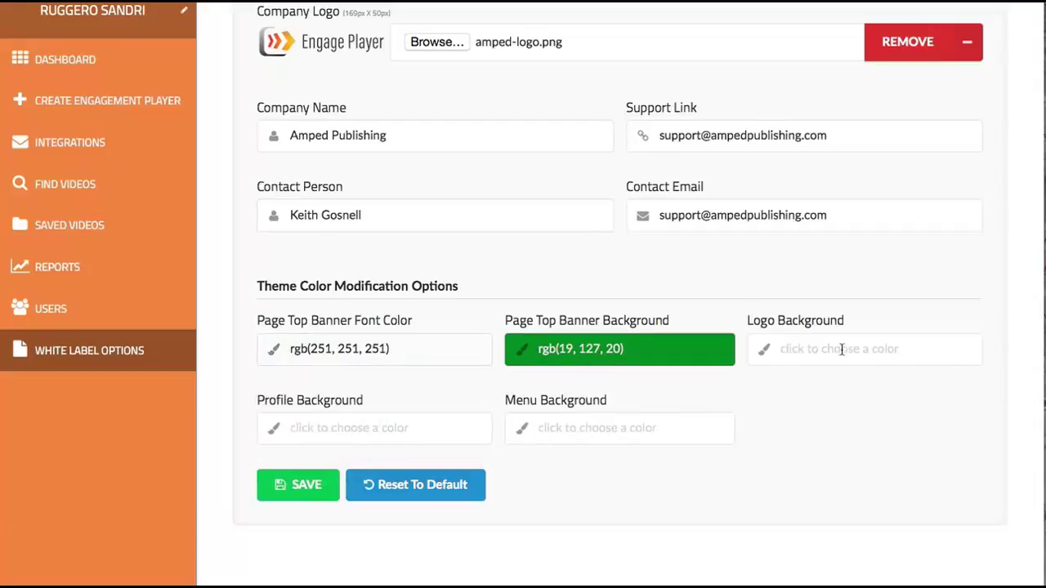
Set the logo background to rgb(247, 247, 247) and the profile background to rgb(69, 231, 70).
{"action": "left_click", "coordinate": [840, 349]}
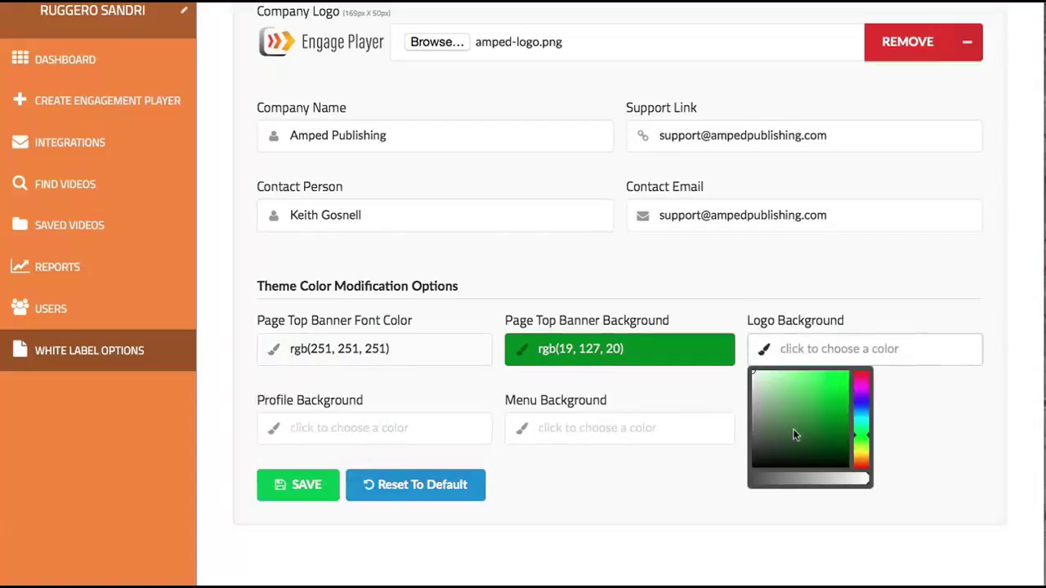
{"action": "left_click_drag", "start_coordinate": [792, 435], "coordinate": [751, 376]}
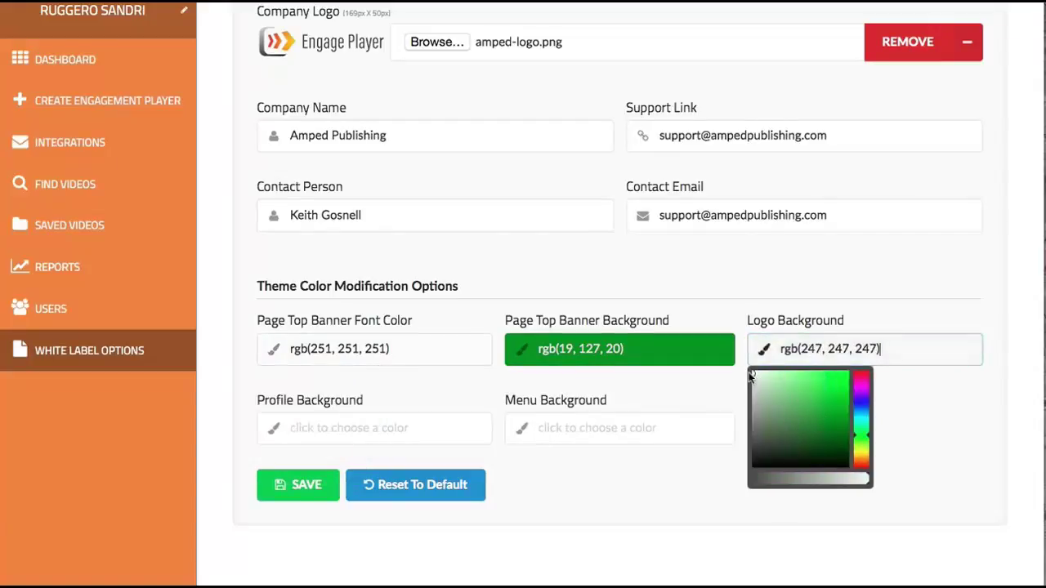
{"action": "left_click", "coordinate": [938, 422]}
{"action": "left_click", "coordinate": [426, 428]}
{"action": "left_click_drag", "start_coordinate": [289, 472], "coordinate": [331, 458]}
{"action": "left_click", "coordinate": [605, 471]}
Set the menu background to rgb(0, 162, 2) and save the white label settings.
{"action": "left_click", "coordinate": [603, 424]}
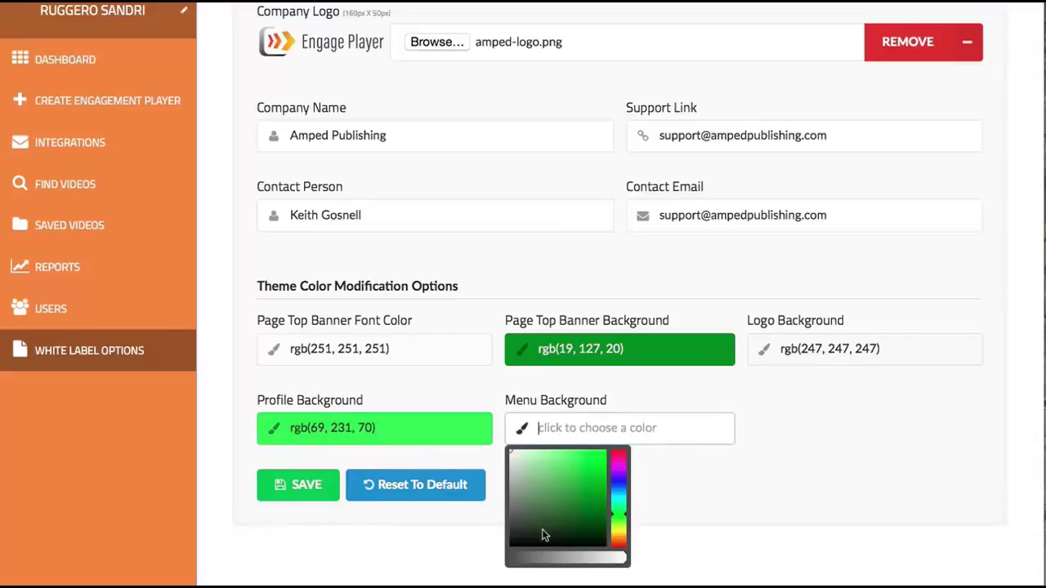
{"action": "left_click_drag", "start_coordinate": [545, 535], "coordinate": [608, 484]}
{"action": "left_click", "coordinate": [752, 483]}
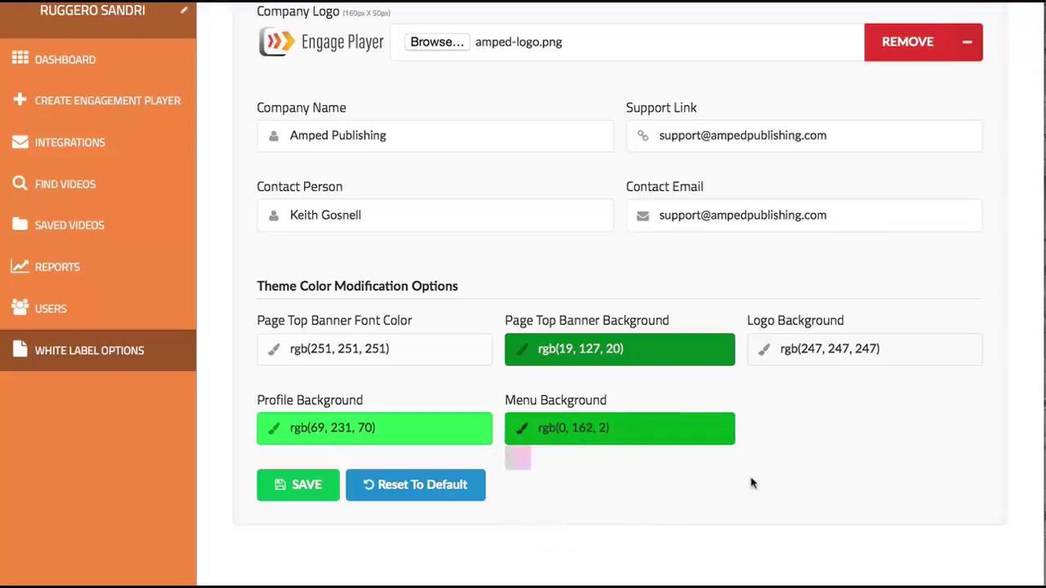
{"action": "left_click", "coordinate": [299, 484]}
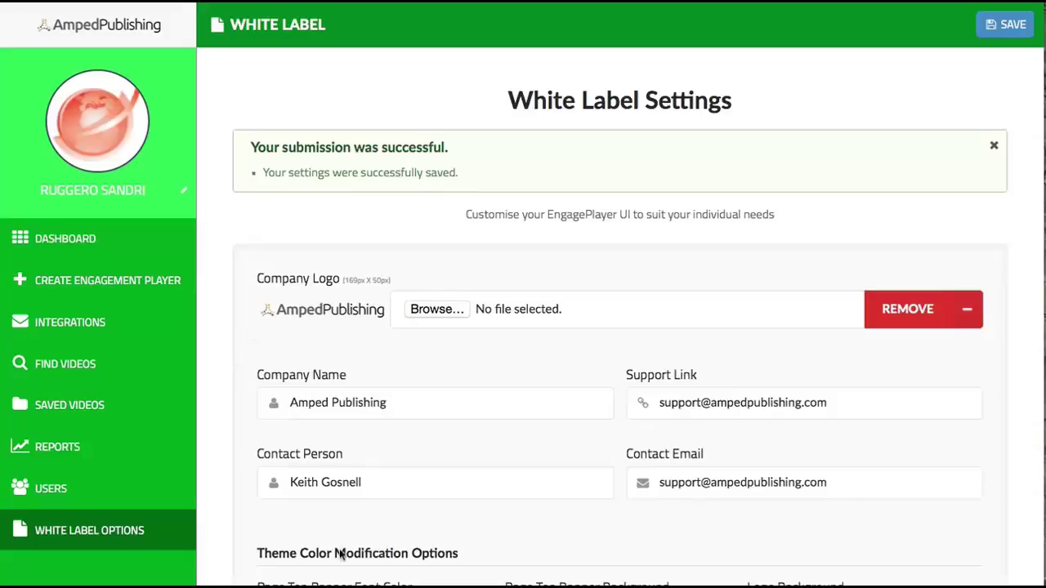
Reset the white label settings to their defaults.
{"action": "scroll", "coordinate": [425, 482], "scroll_direction": "down", "scroll_amount": 3}
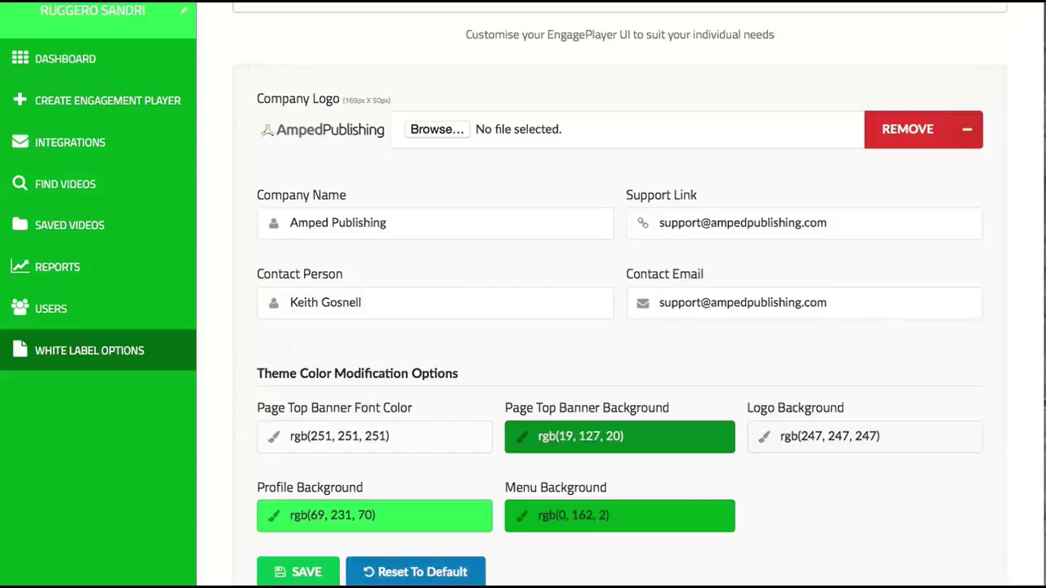
{"action": "left_click", "coordinate": [433, 576]}
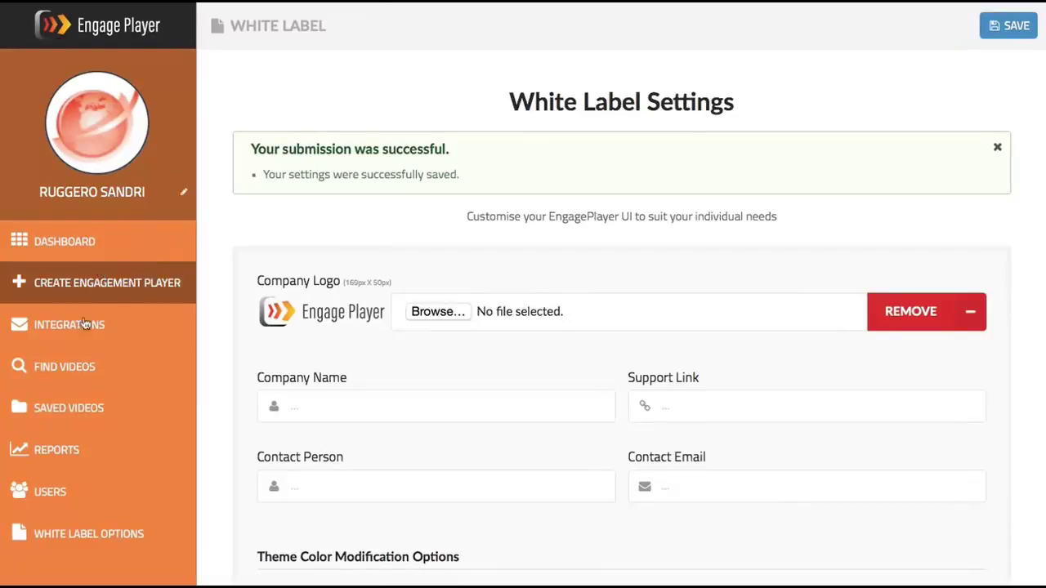
Search Youtube again for videos matching the keyword "Marketing".
{"action": "left_click", "coordinate": [70, 374]}
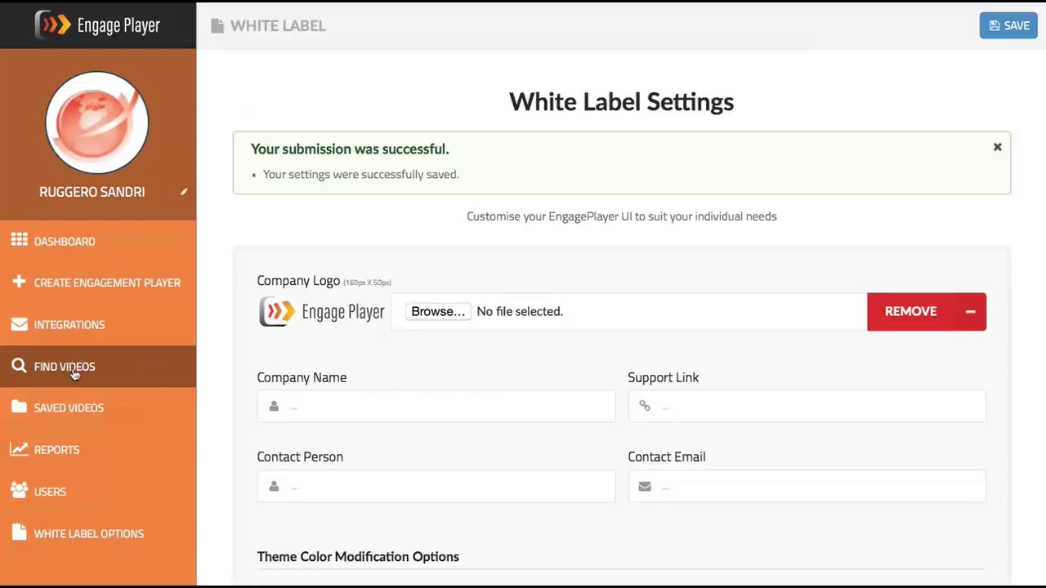
{"action": "left_click", "coordinate": [391, 147]}
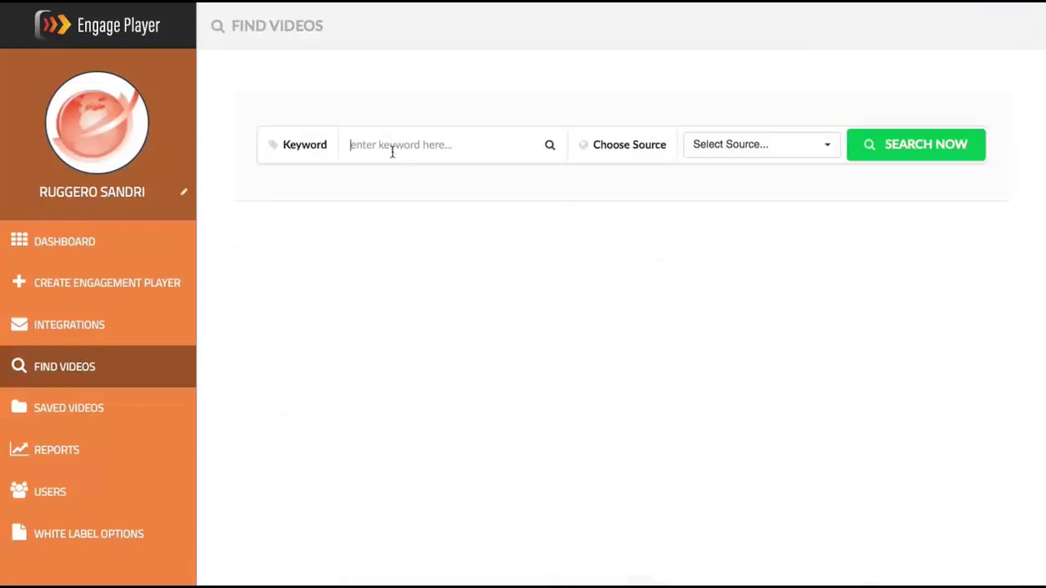
{"action": "left_click", "coordinate": [391, 169]}
{"action": "left_click", "coordinate": [701, 158]}
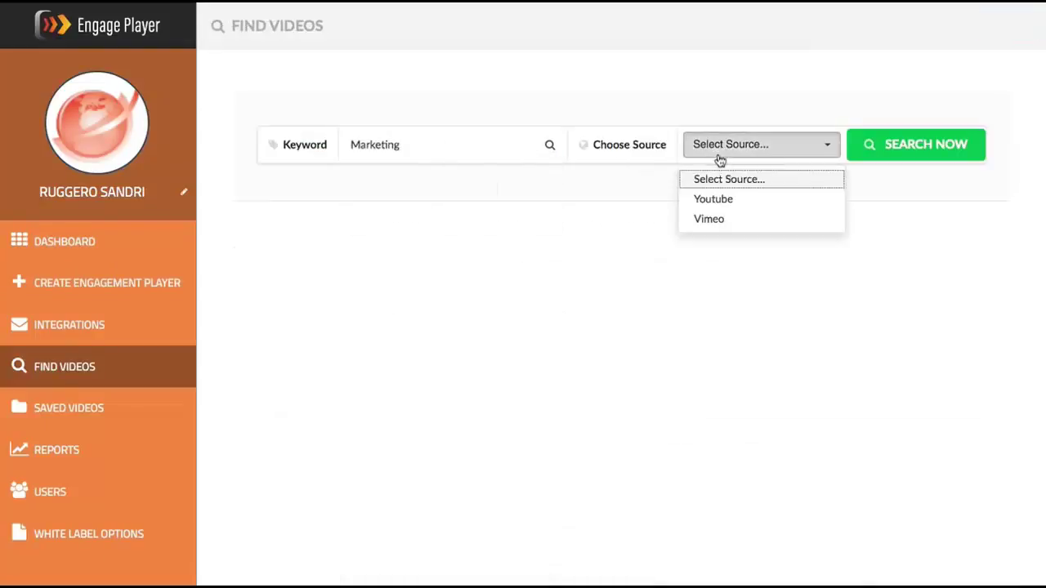
{"action": "left_click", "coordinate": [722, 200]}
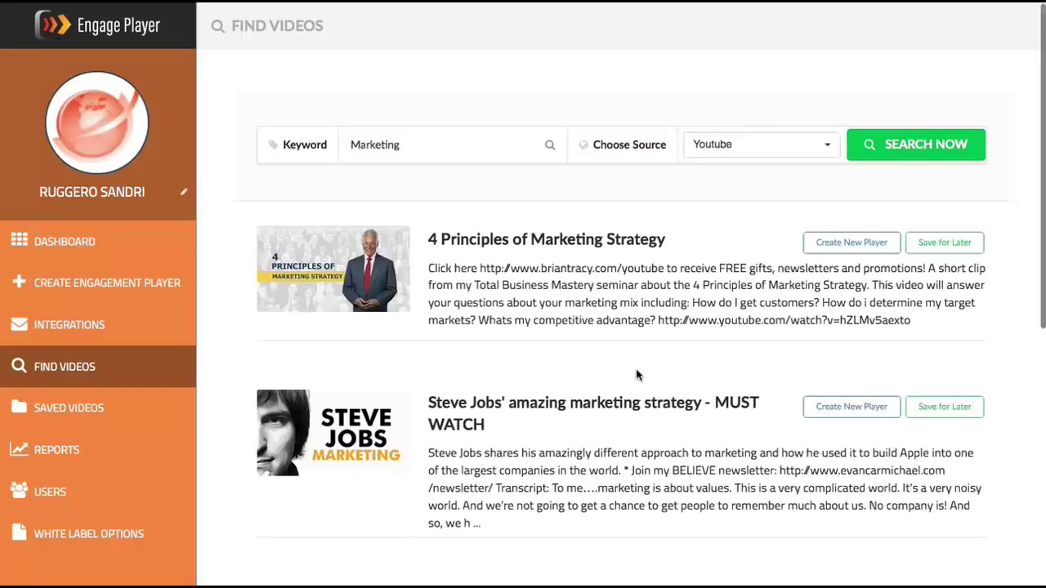
Start a new player from the "8 Advanced Marketing Hacks" video and name it "Tai".
{"action": "scroll", "coordinate": [637, 374], "scroll_direction": "down", "scroll_amount": 7}
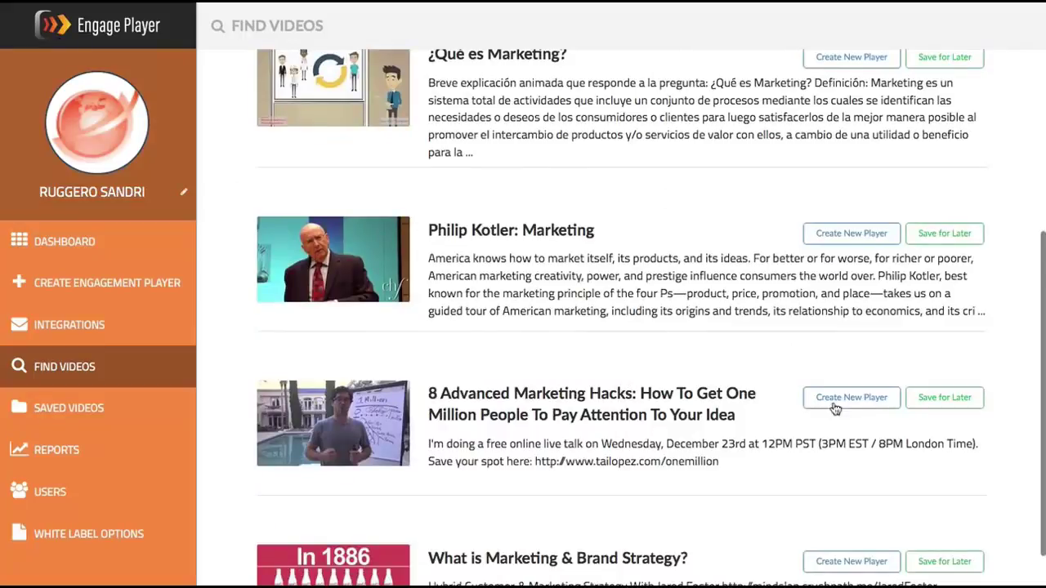
{"action": "left_click", "coordinate": [627, 391]}
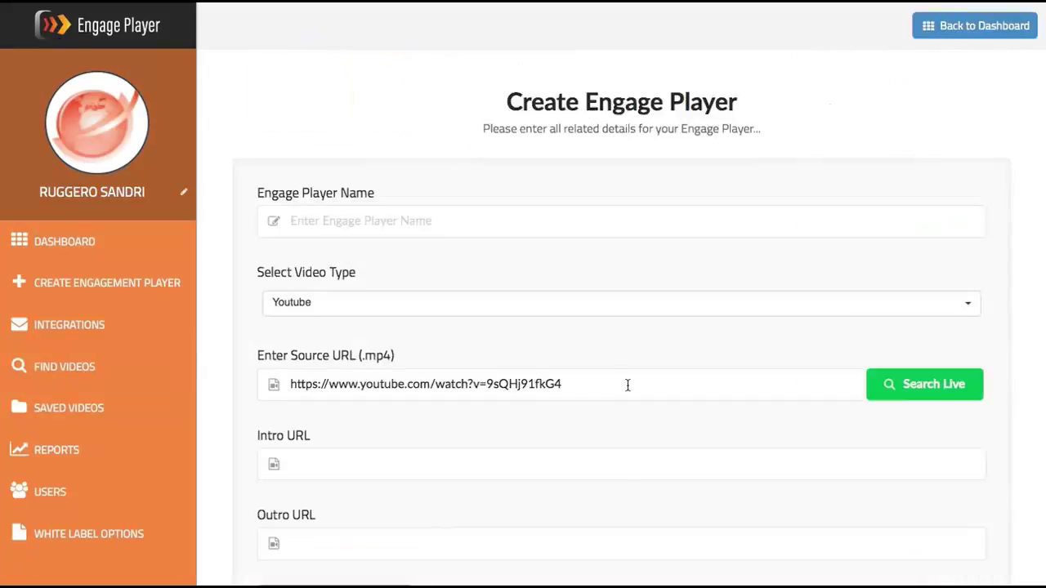
{"action": "left_click", "coordinate": [386, 221]}
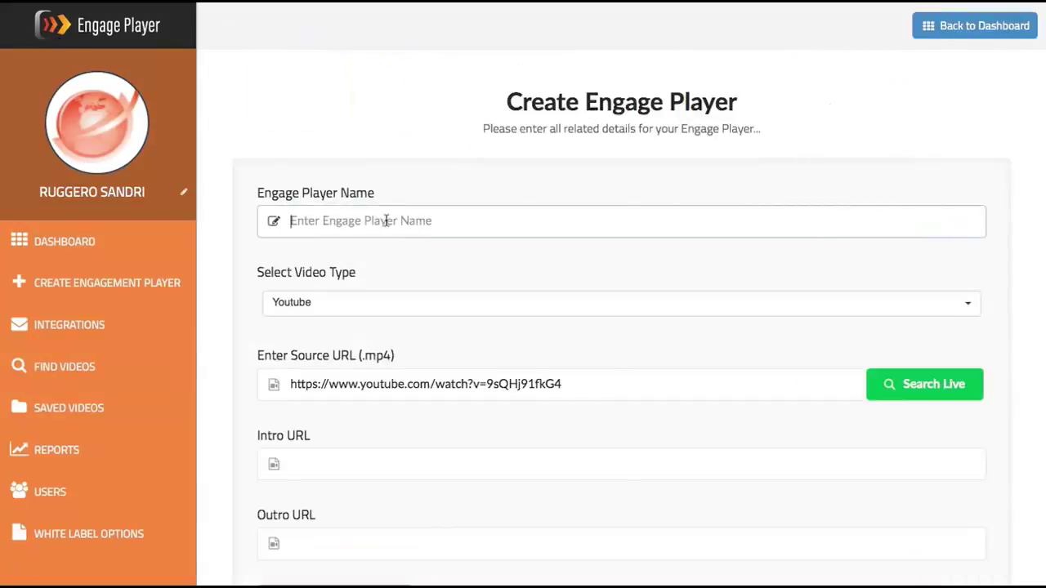
{"action": "type", "text": "Tai"}
{"action": "key", "text": "Down"}
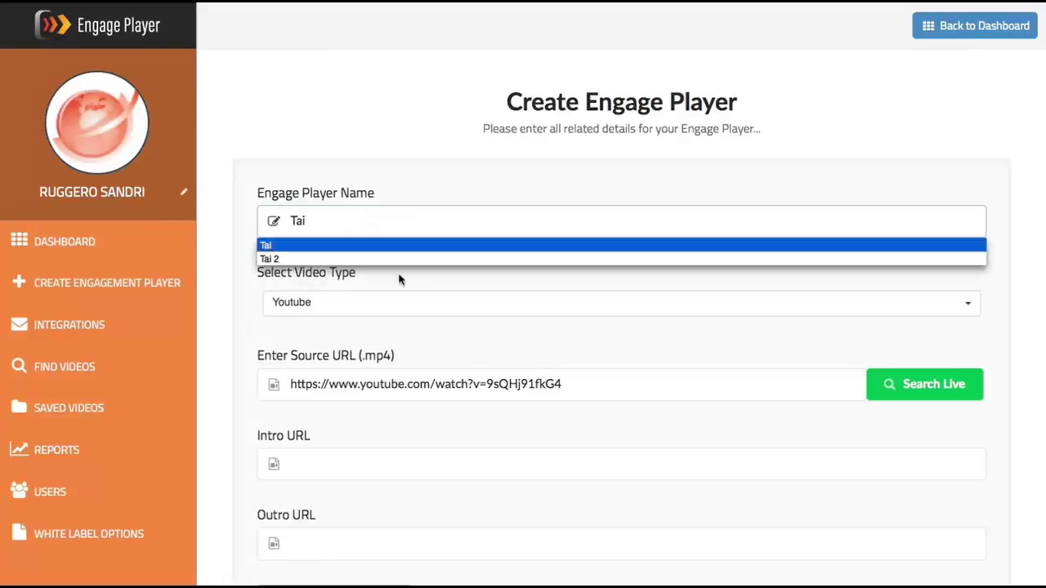
{"action": "key", "text": "Return"}
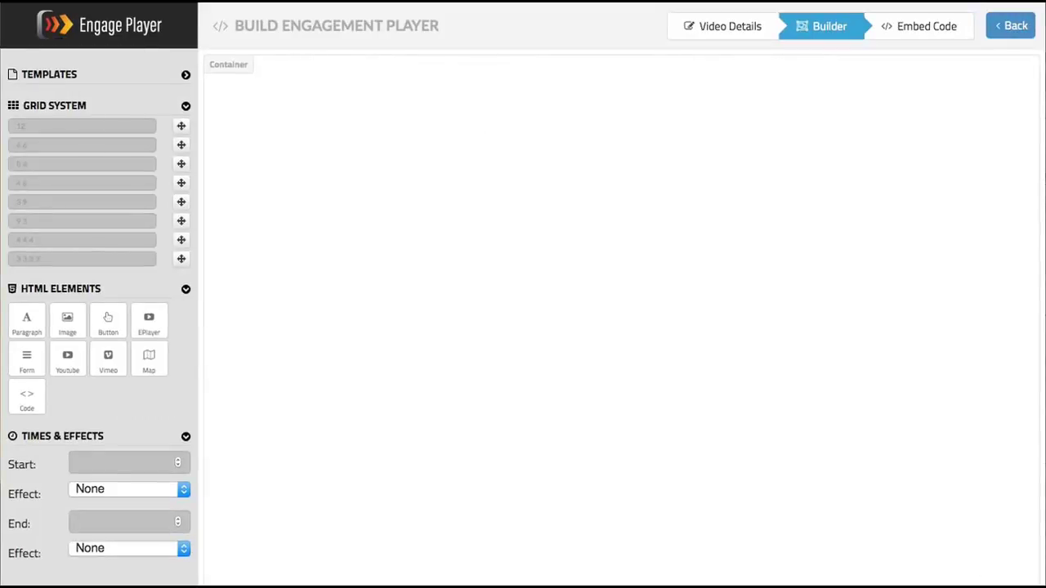
Review the ready-made templates offered in the engagement player builder.
{"action": "left_click", "coordinate": [56, 74]}
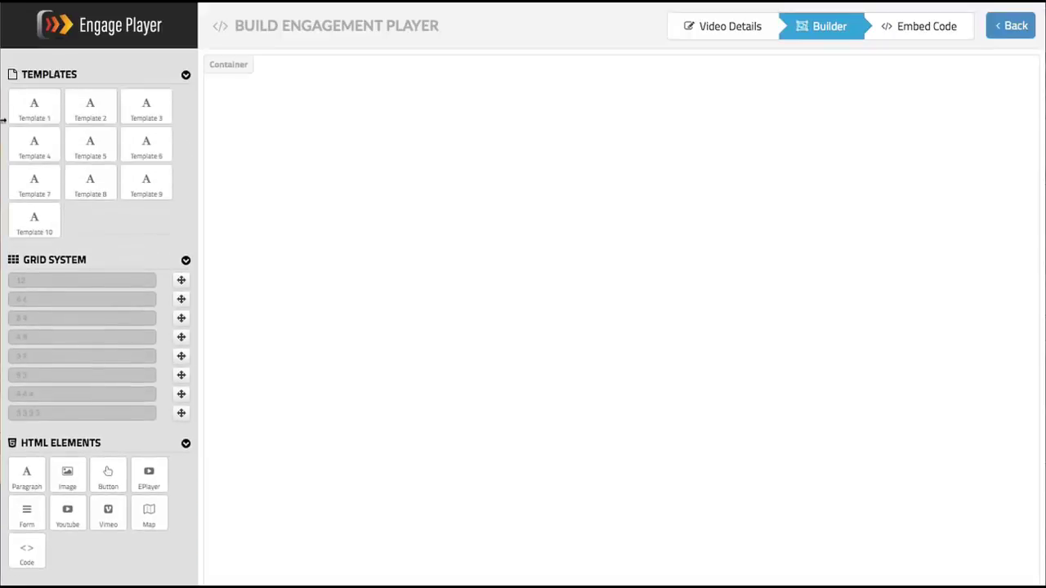
{"action": "left_click", "coordinate": [71, 75]}
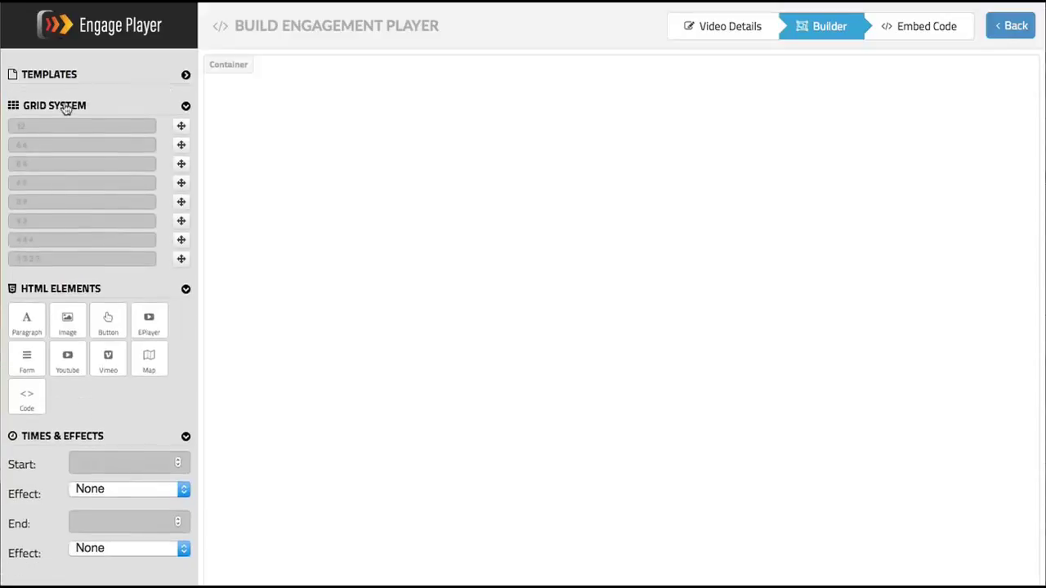
Try out grid rows with one, two and three columns in the empty container and delete them again.
{"action": "left_click_drag", "start_coordinate": [182, 129], "coordinate": [373, 91]}
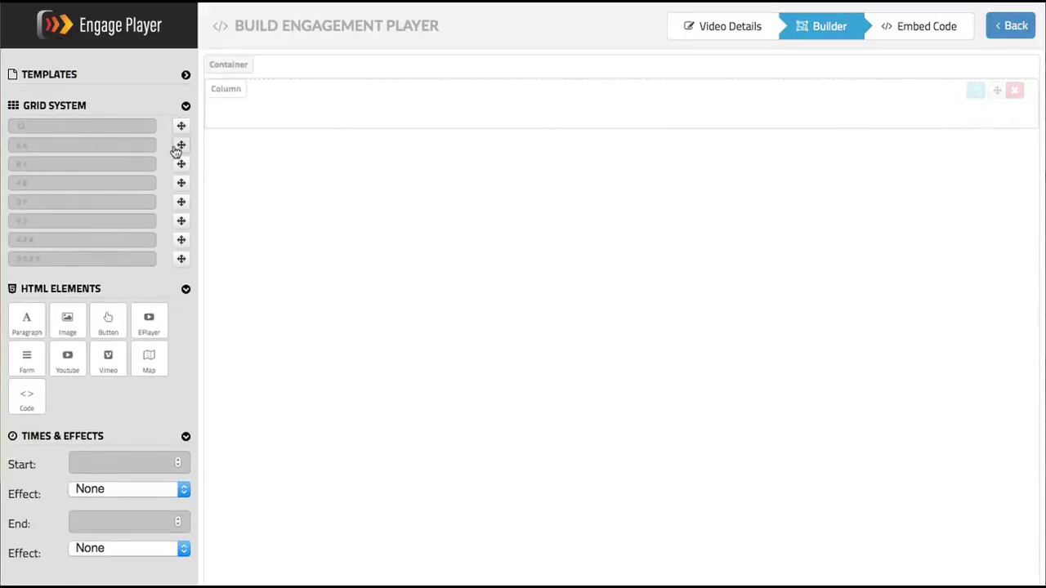
{"action": "left_click_drag", "start_coordinate": [177, 146], "coordinate": [353, 180]}
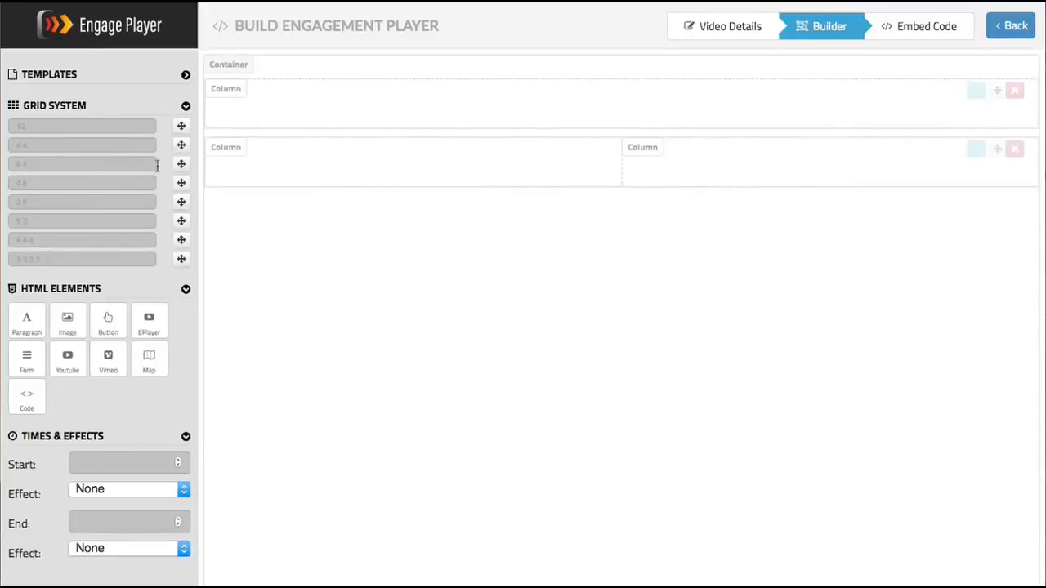
{"action": "left_click_drag", "start_coordinate": [181, 164], "coordinate": [360, 245]}
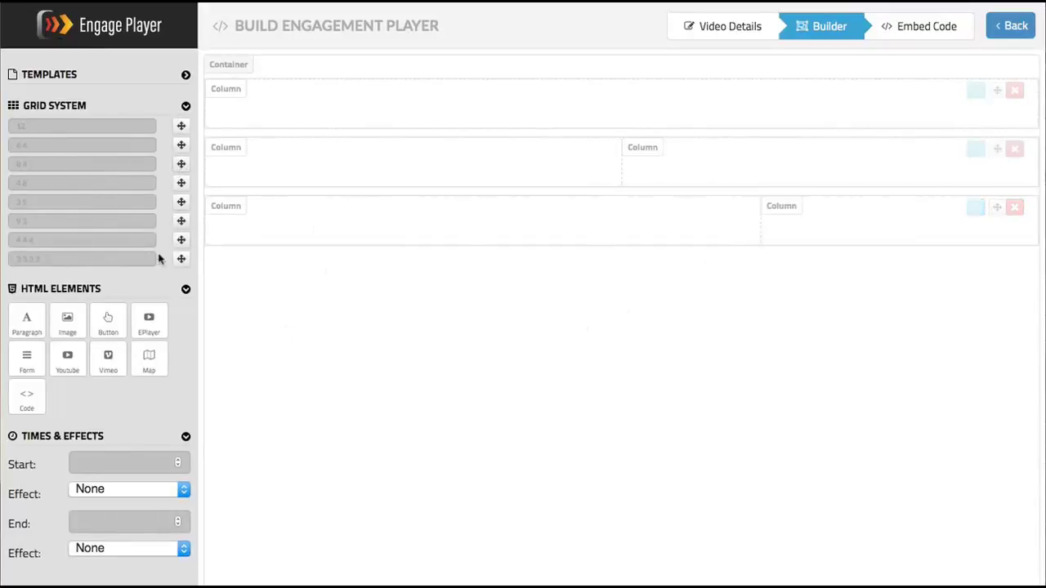
{"action": "left_click_drag", "start_coordinate": [181, 259], "coordinate": [461, 324]}
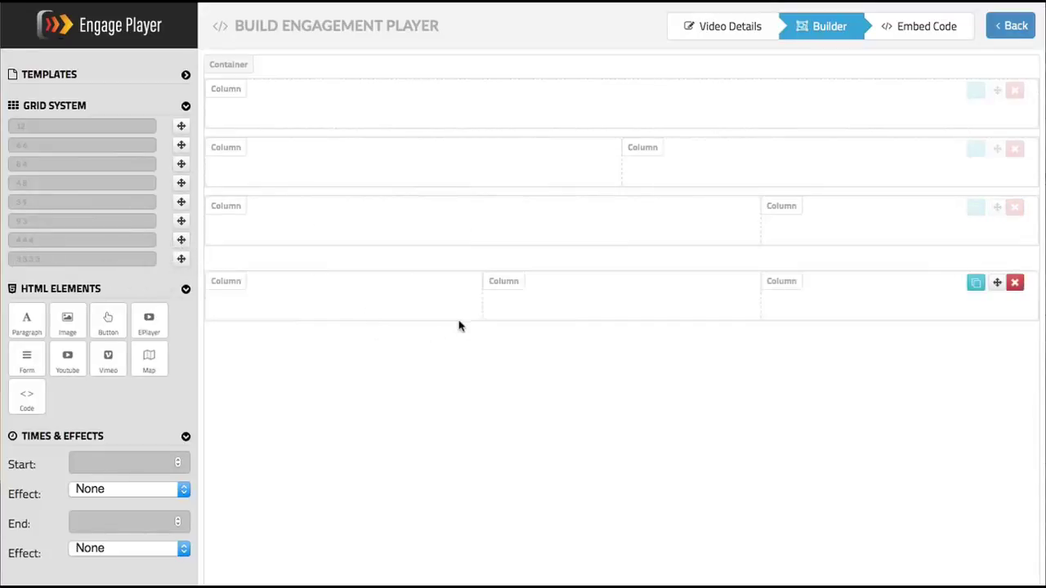
{"action": "left_click_drag", "start_coordinate": [182, 260], "coordinate": [373, 381]}
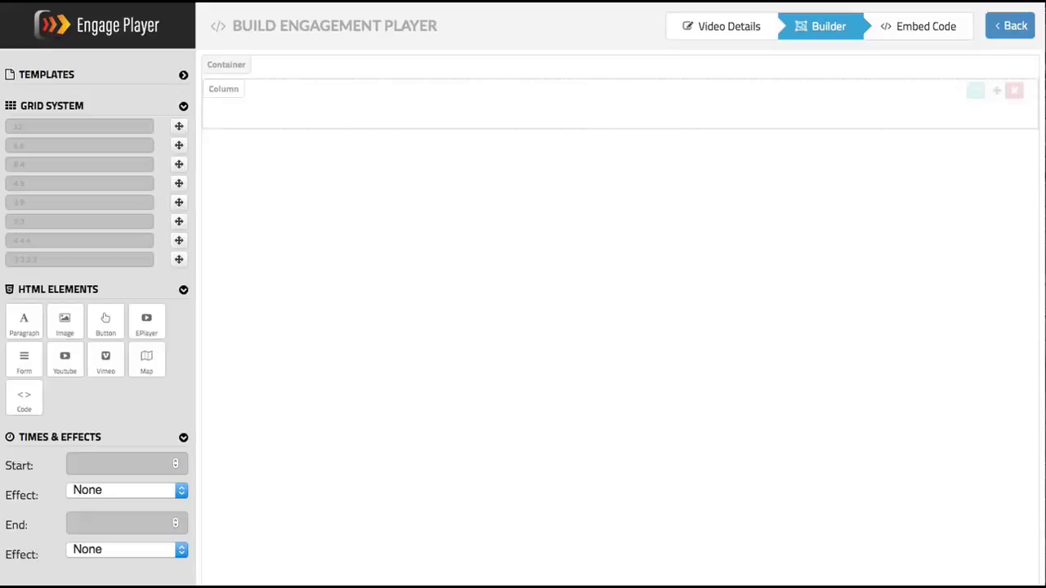
{"action": "left_click", "coordinate": [1014, 92]}
{"action": "left_click", "coordinate": [604, 331]}
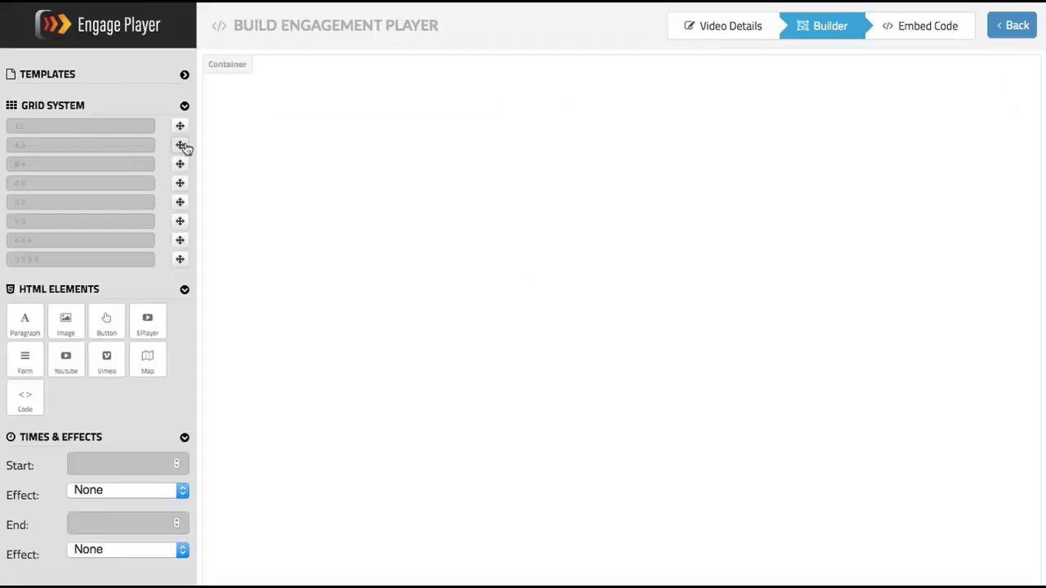
Add a 6-6 two-column grid row to the container and place the EPlayer video in its first column.
{"action": "left_click_drag", "start_coordinate": [180, 146], "coordinate": [368, 134]}
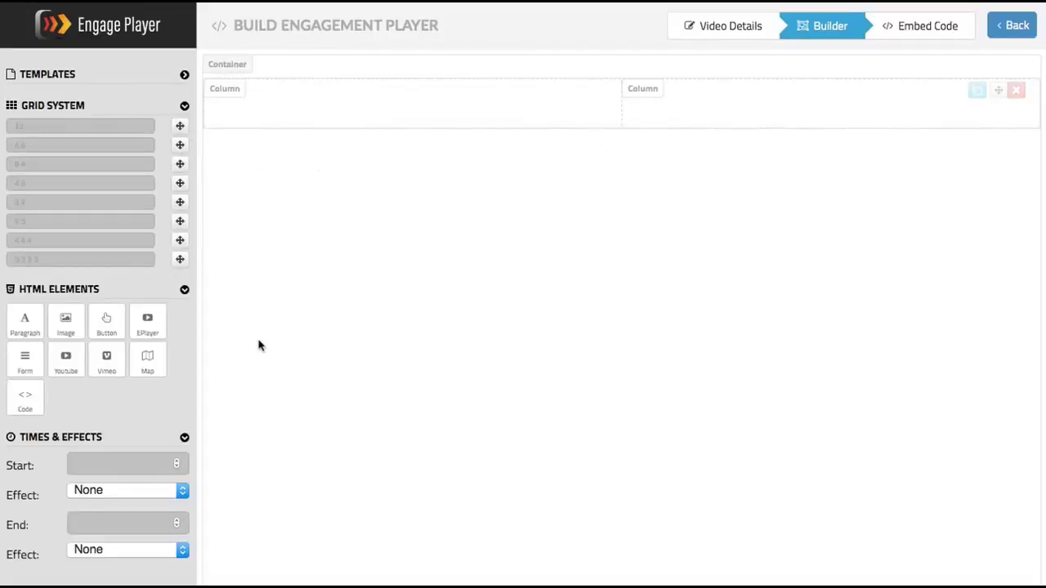
{"action": "left_click_drag", "start_coordinate": [146, 322], "coordinate": [397, 121]}
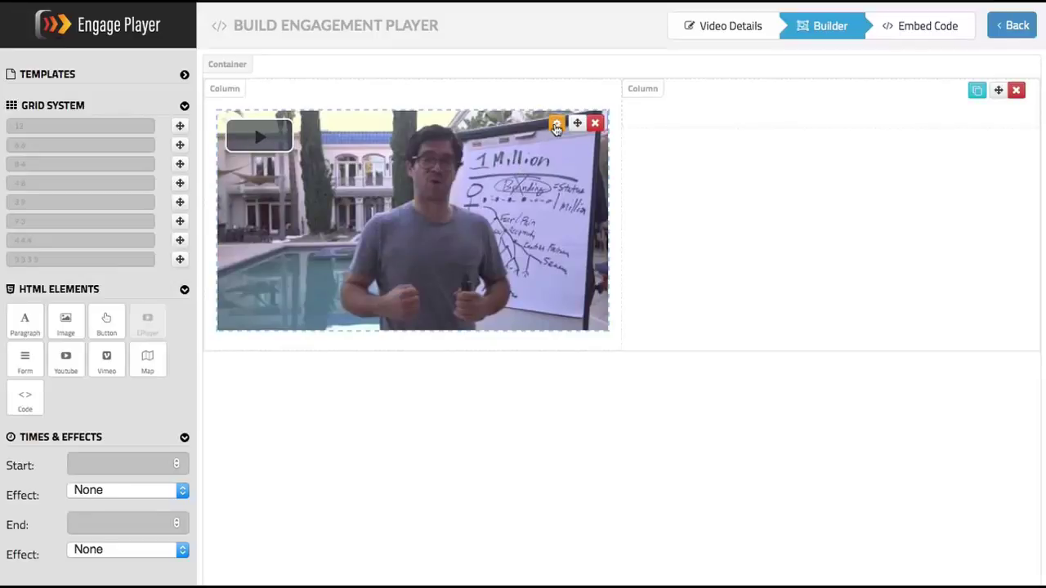
Set the video's aspect ratio to 16:9 and turn off Resume Where User Left Off and Pause When Video is Off Screen.
{"action": "left_click", "coordinate": [556, 126]}
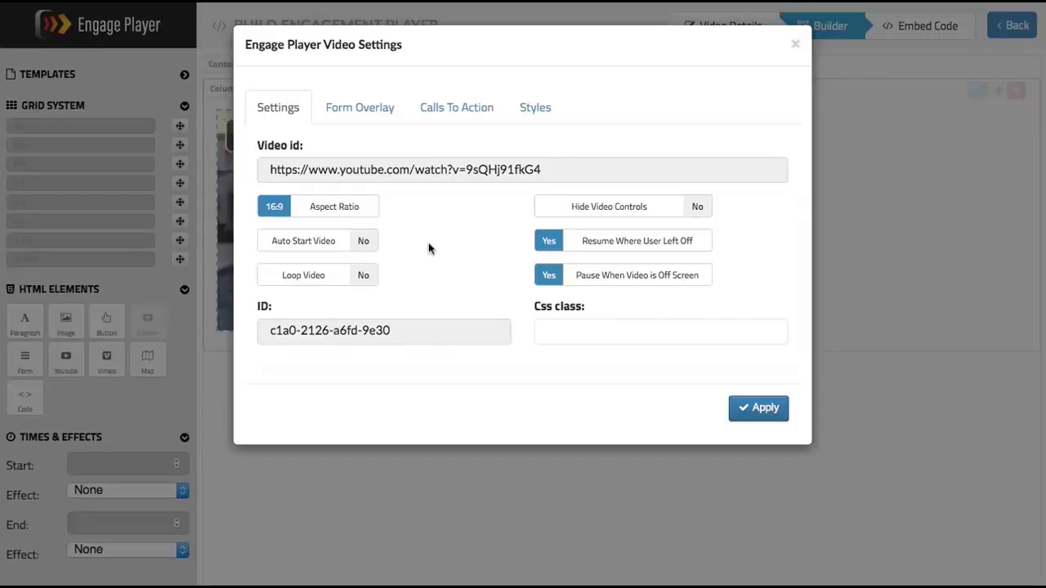
{"action": "left_click", "coordinate": [340, 209]}
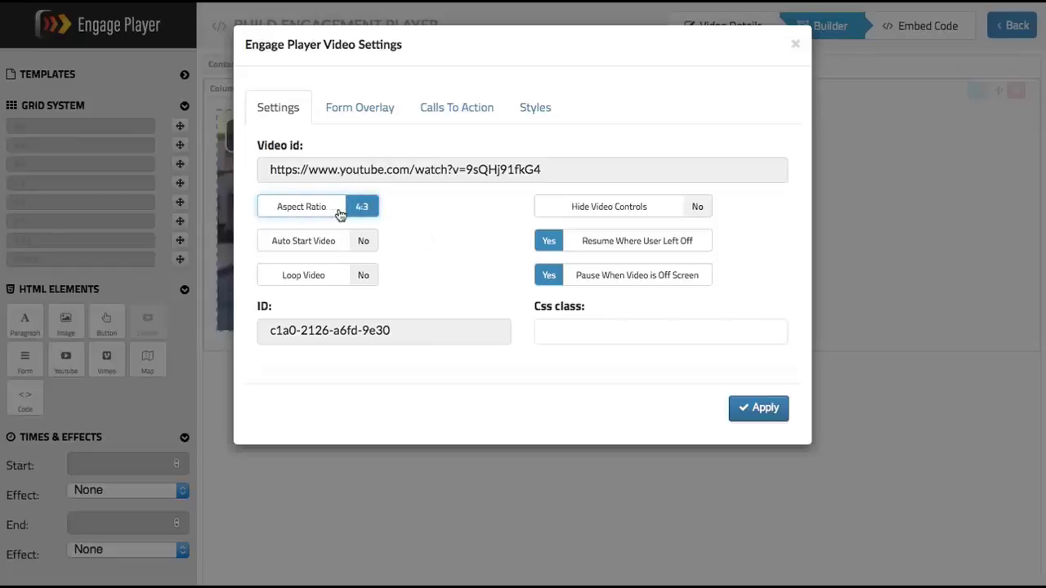
{"action": "left_click", "coordinate": [340, 209]}
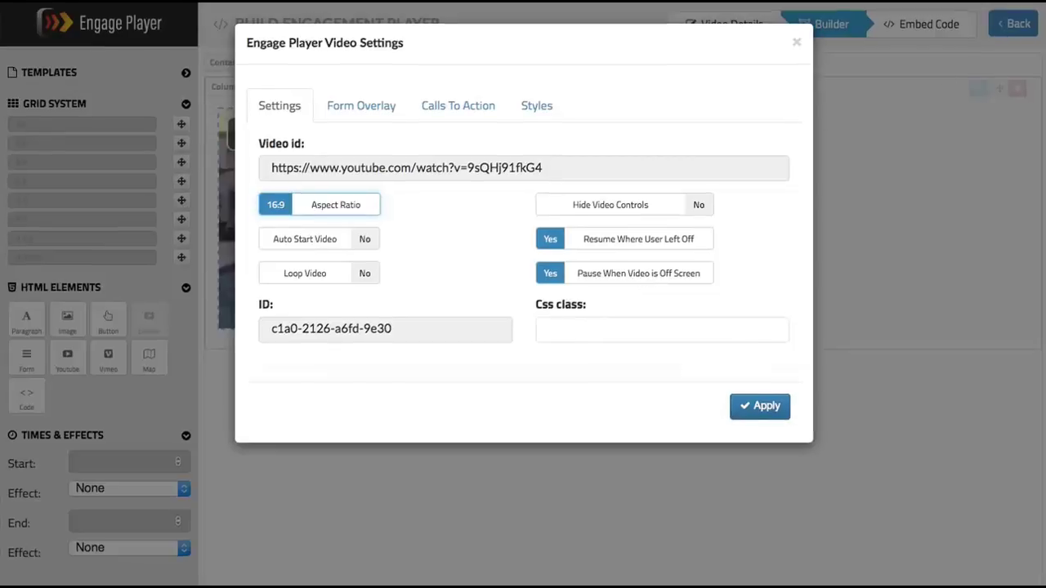
{"action": "left_click", "coordinate": [640, 241]}
{"action": "left_click", "coordinate": [635, 278]}
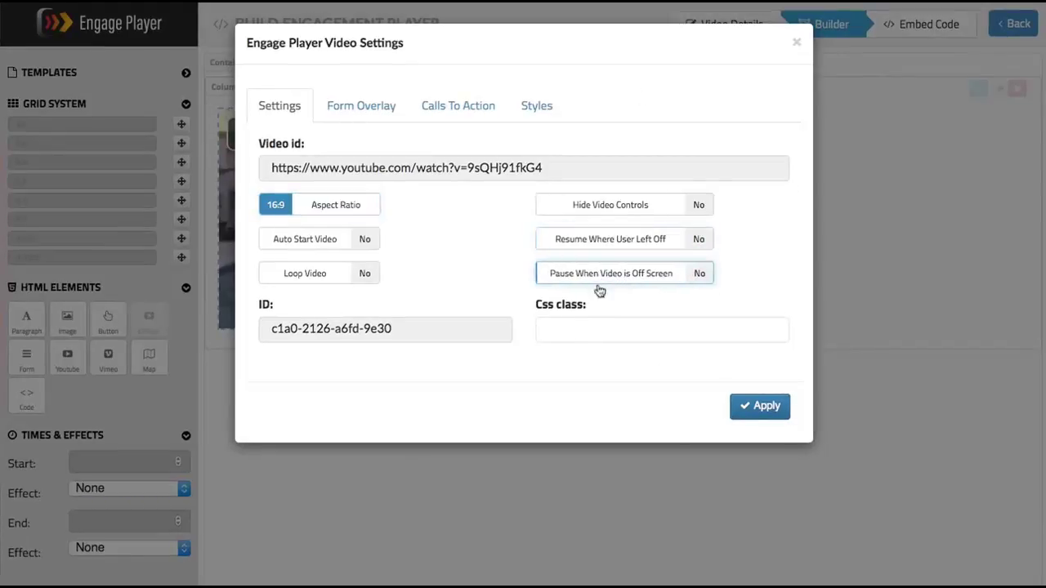
Review the Styles and Calls To Action settings of the video.
{"action": "left_click", "coordinate": [537, 107]}
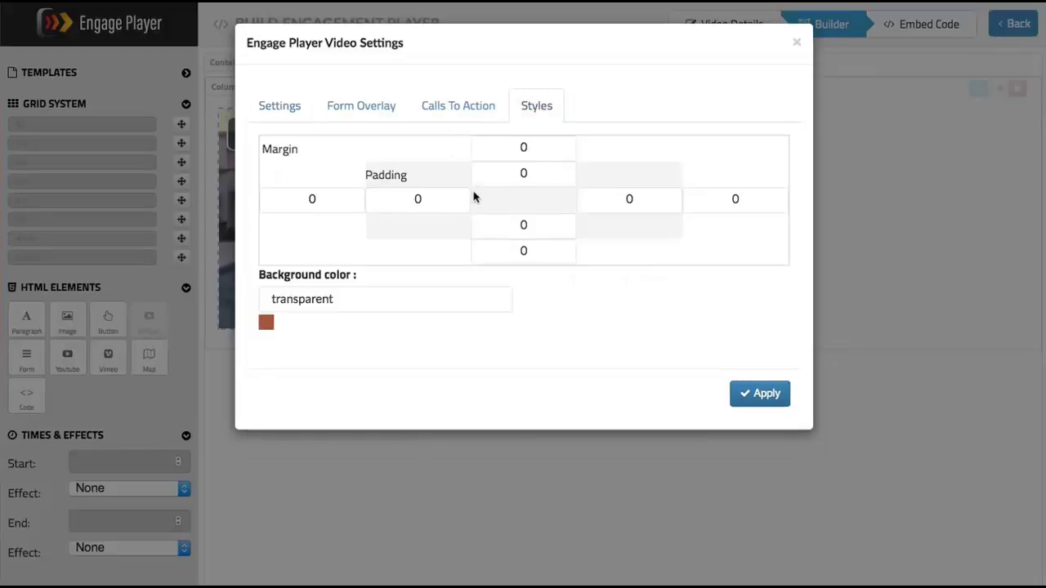
{"action": "left_click", "coordinate": [459, 110]}
{"action": "left_click", "coordinate": [537, 106]}
{"action": "left_click", "coordinate": [470, 107]}
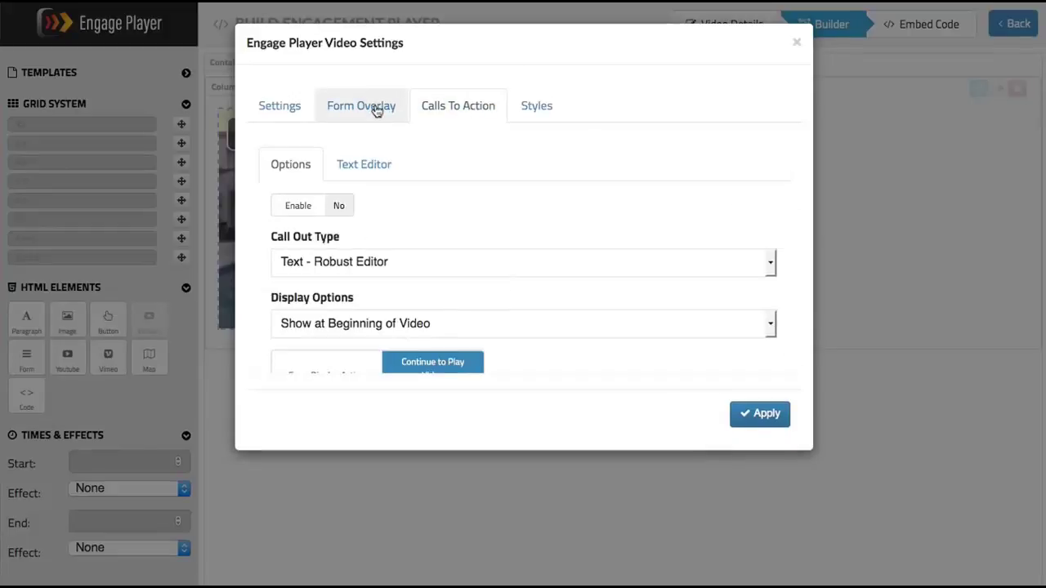
Enable the form overlay with a Custom Time display that starts at 5 seconds and ends at 10 seconds.
{"action": "left_click", "coordinate": [376, 110]}
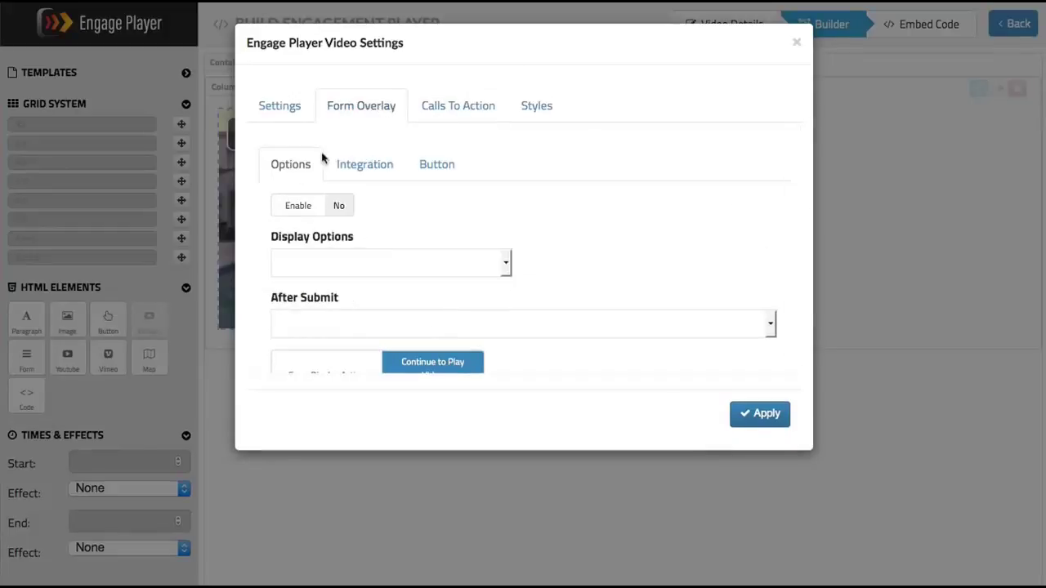
{"action": "left_click", "coordinate": [341, 208]}
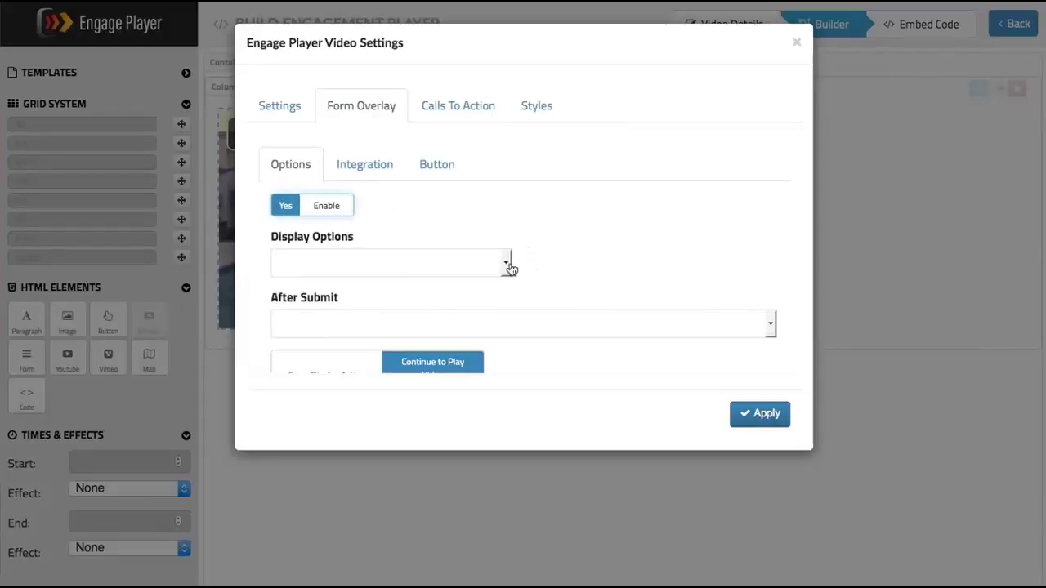
{"action": "left_click", "coordinate": [508, 266]}
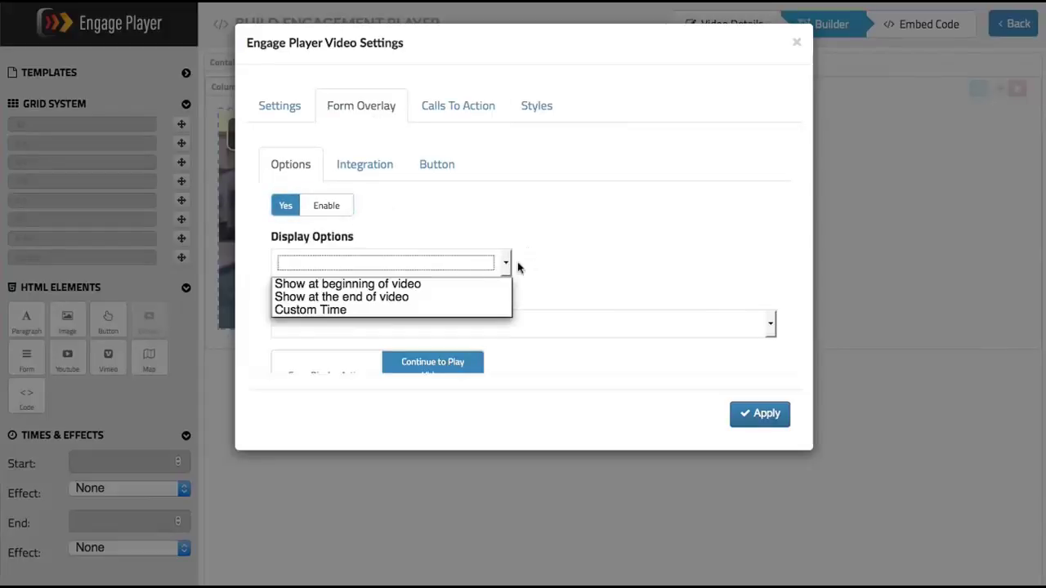
{"action": "left_click", "coordinate": [441, 316]}
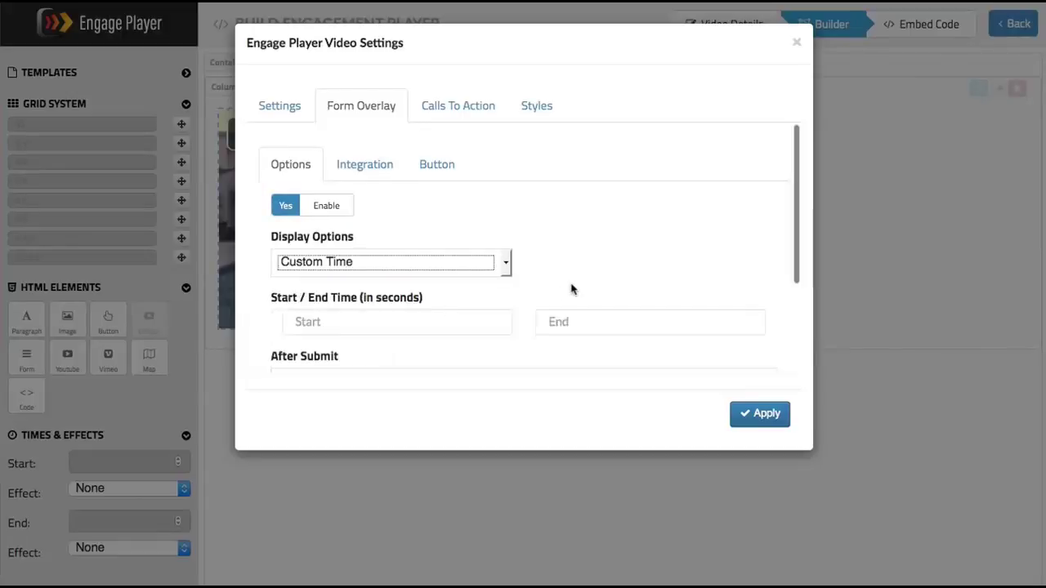
{"action": "scroll", "coordinate": [572, 287], "scroll_direction": "down", "scroll_amount": 1}
{"action": "left_click", "coordinate": [393, 274]}
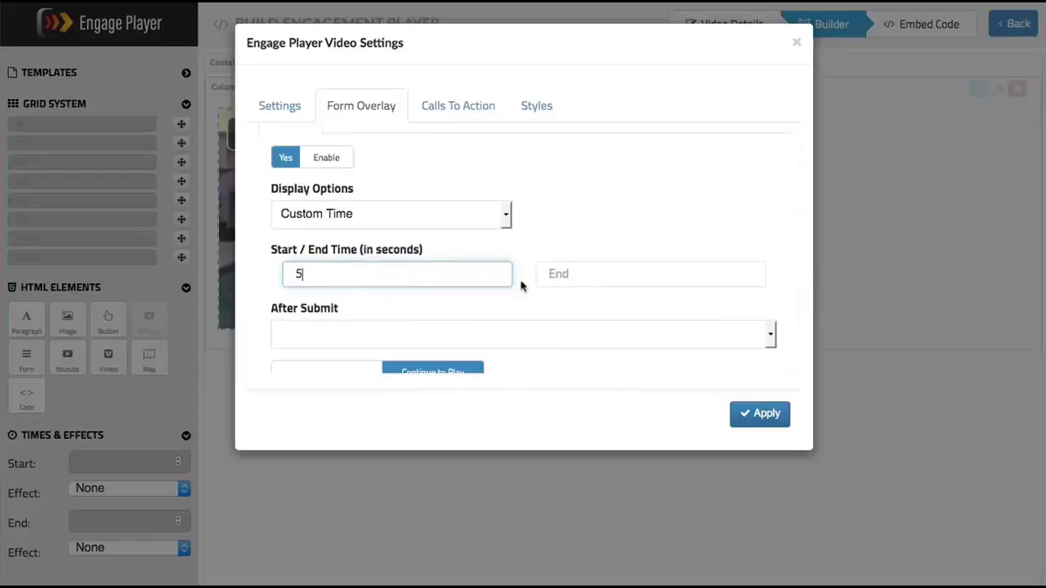
{"action": "type", "text": "5"}
{"action": "left_click", "coordinate": [575, 272]}
{"action": "type", "text": "10"}
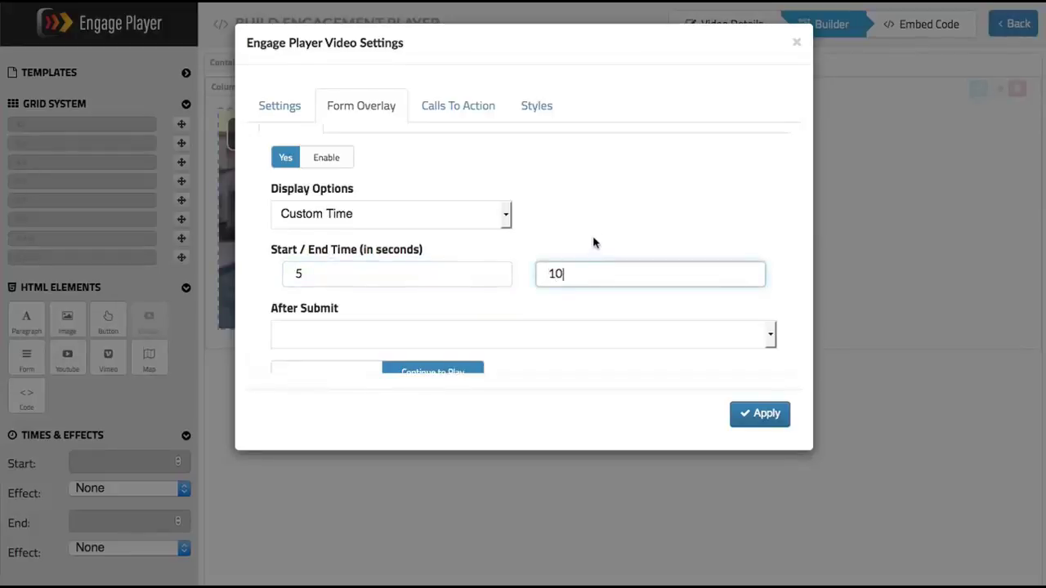
Set the form overlay's After Submit option to Continue Playing Video and its Form Display Action to Continue to Play Video.
{"action": "scroll", "coordinate": [564, 243], "scroll_direction": "down", "scroll_amount": 2}
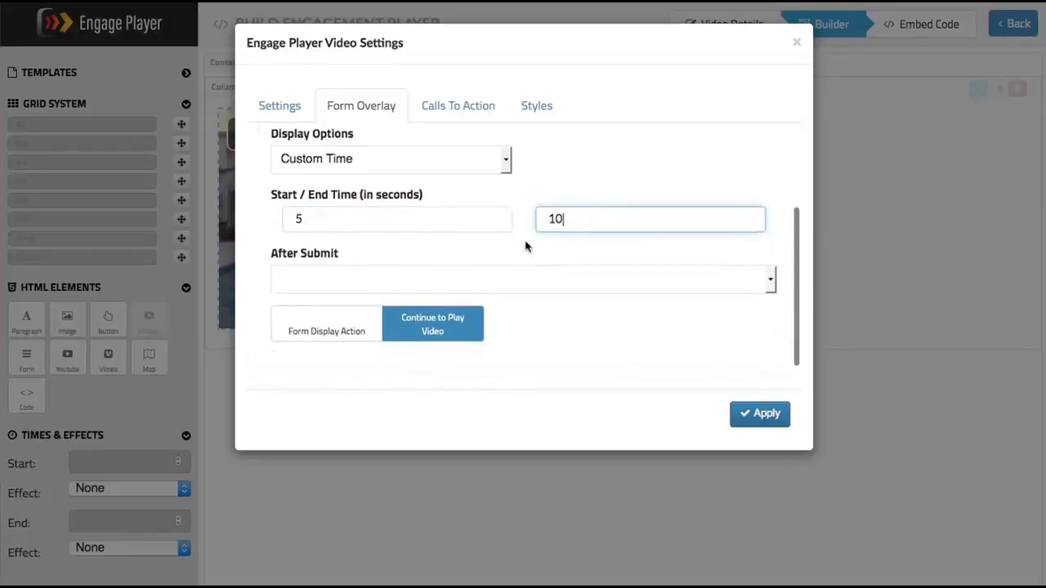
{"action": "left_click", "coordinate": [624, 278]}
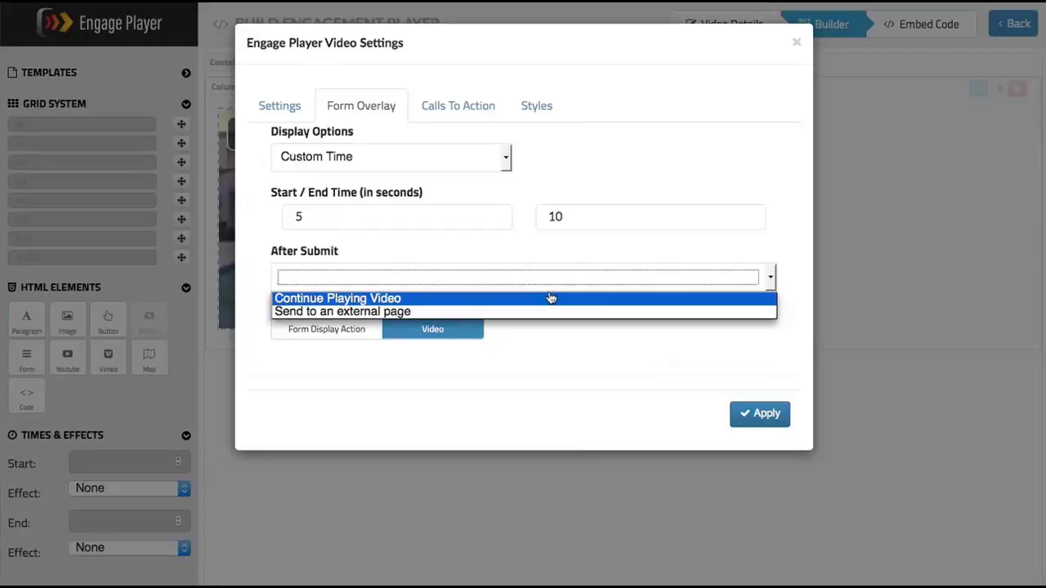
{"action": "left_click", "coordinate": [427, 300]}
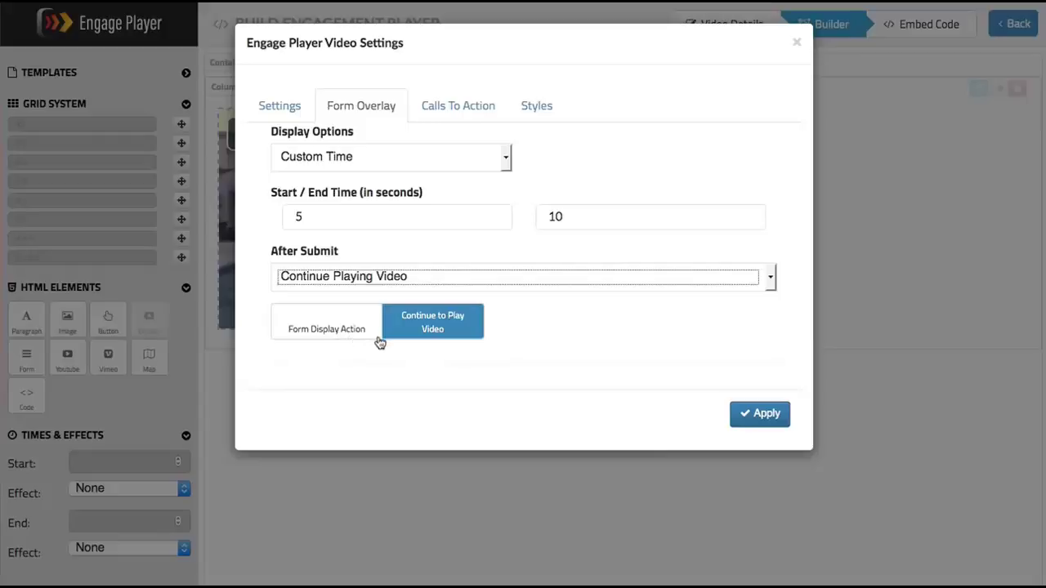
{"action": "left_click", "coordinate": [451, 330]}
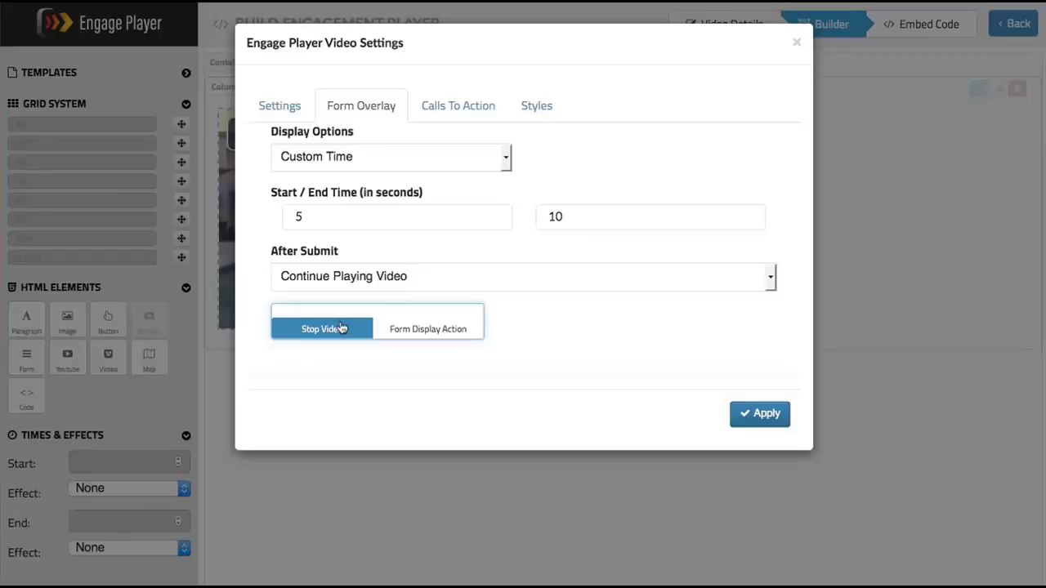
{"action": "left_click", "coordinate": [367, 331]}
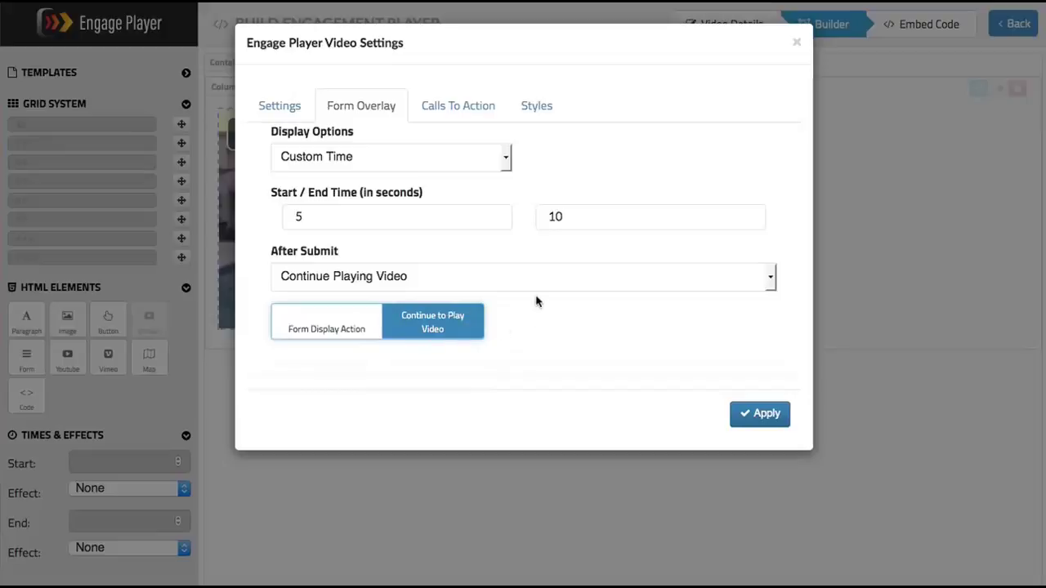
Set the form overlay's integration type to Auto Responder and choose the "Test" auto responder.
{"action": "scroll", "coordinate": [536, 303], "scroll_direction": "up", "scroll_amount": 1}
{"action": "scroll", "coordinate": [536, 302], "scroll_direction": "up", "scroll_amount": 1}
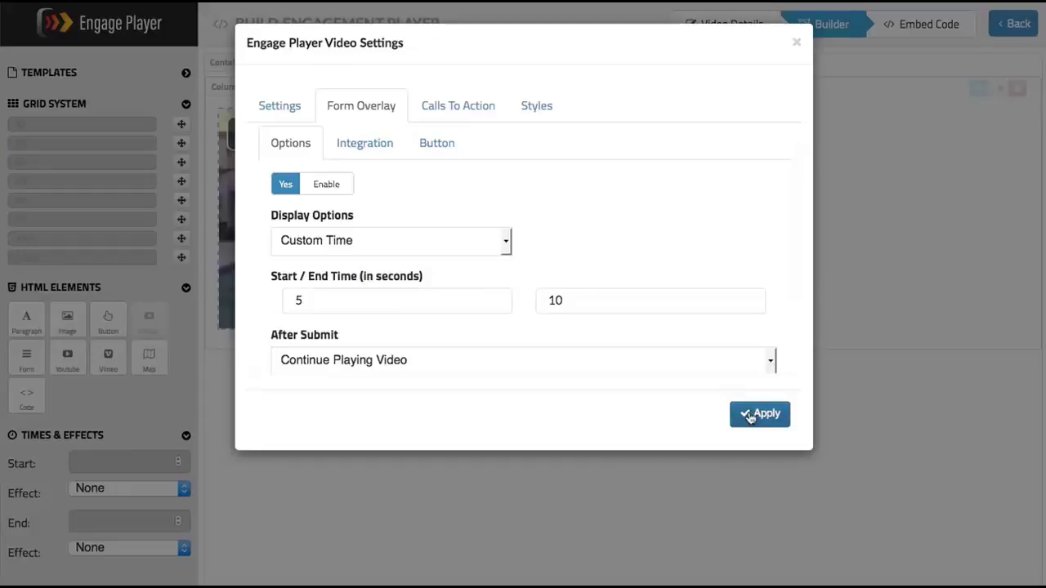
{"action": "left_click", "coordinate": [367, 148]}
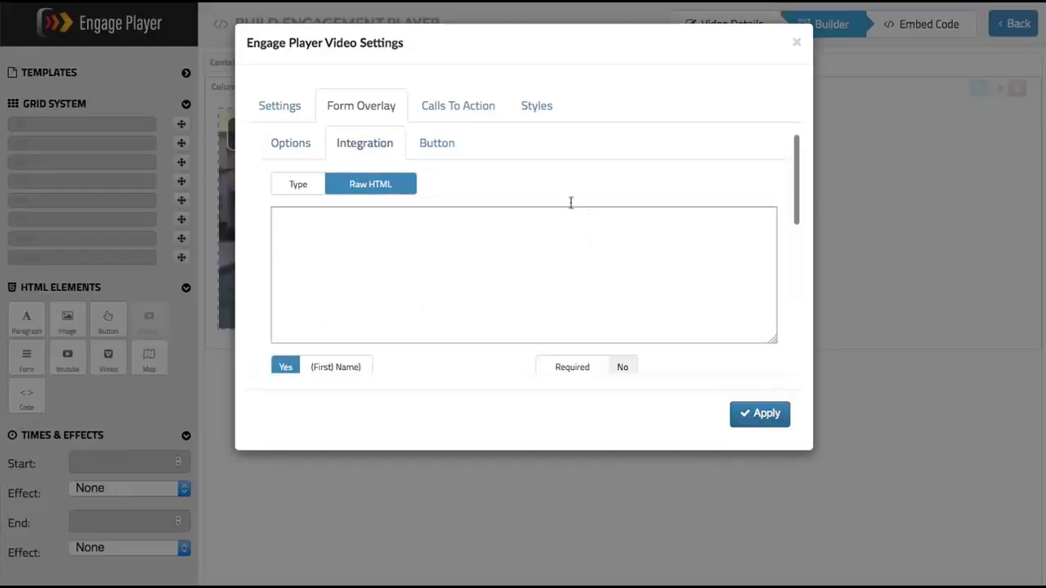
{"action": "scroll", "coordinate": [425, 245], "scroll_direction": "down", "scroll_amount": 2}
{"action": "scroll", "coordinate": [425, 245], "scroll_direction": "up", "scroll_amount": 2}
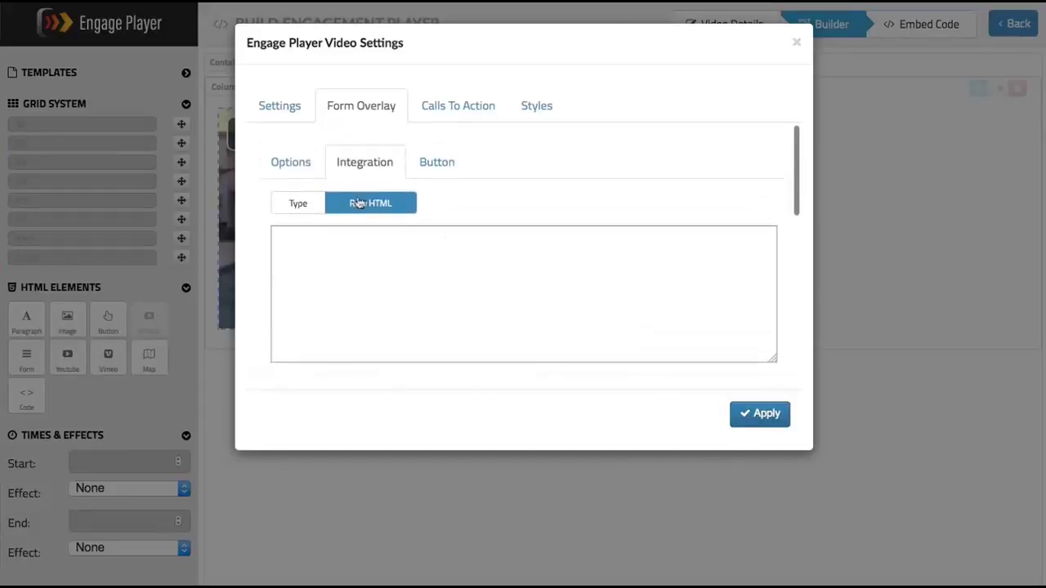
{"action": "left_click", "coordinate": [299, 204]}
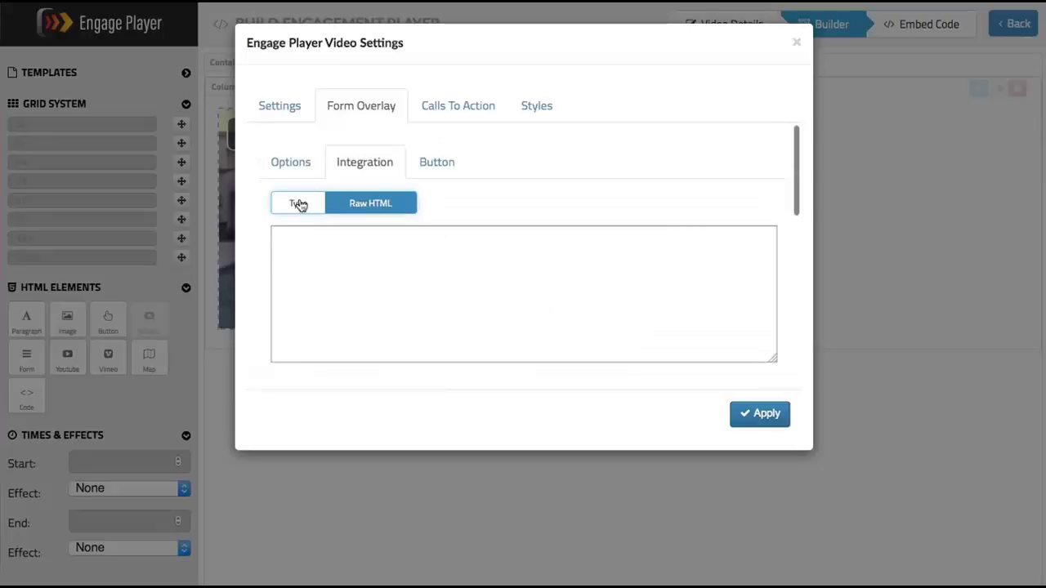
{"action": "left_click", "coordinate": [346, 207]}
{"action": "left_click", "coordinate": [497, 263]}
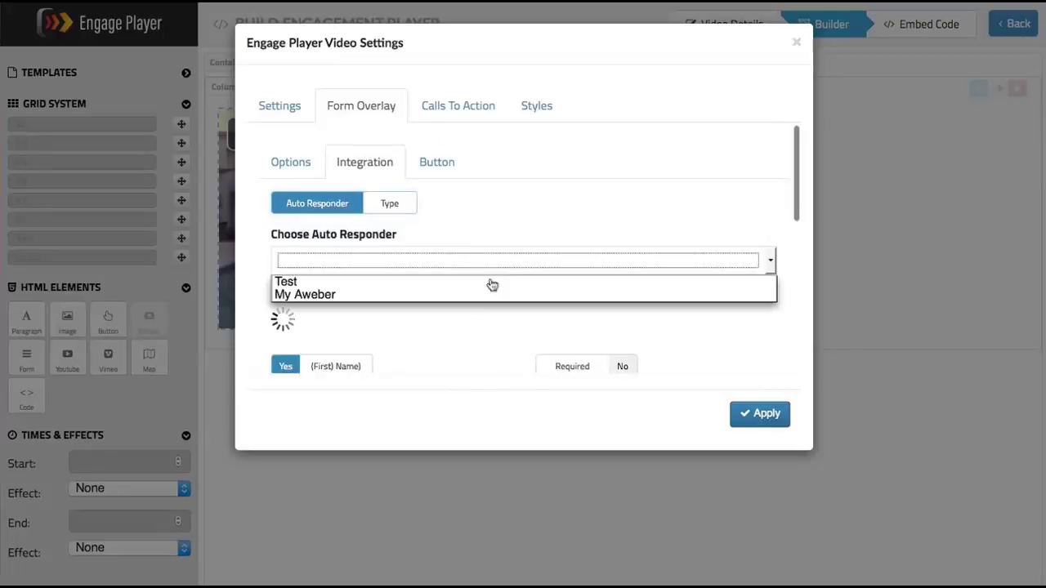
{"action": "left_click", "coordinate": [411, 284]}
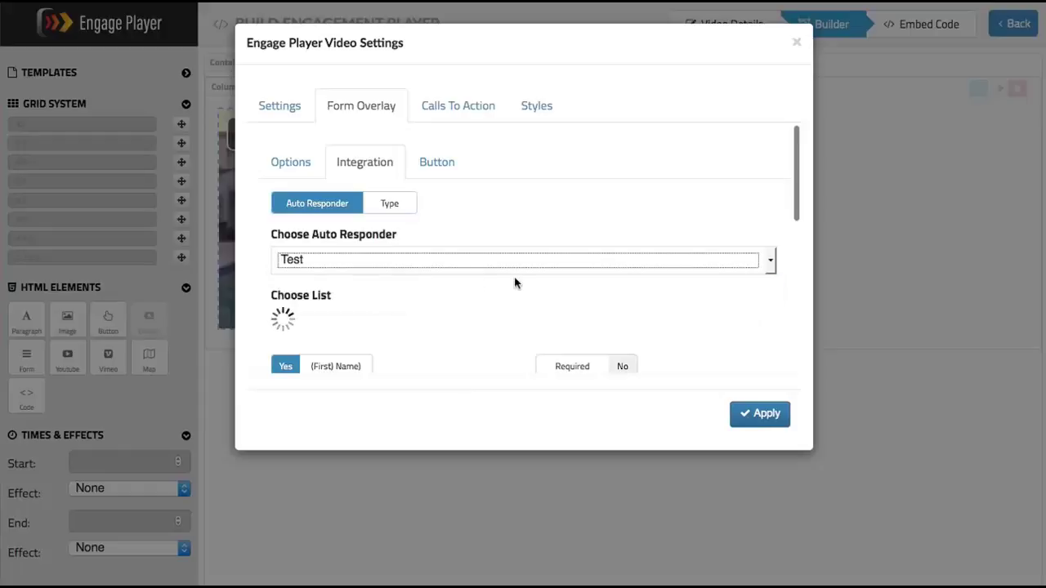
Enable the Last Name and Email Address fields in the form overlay's integration settings.
{"action": "scroll", "coordinate": [515, 283], "scroll_direction": "down", "scroll_amount": 3}
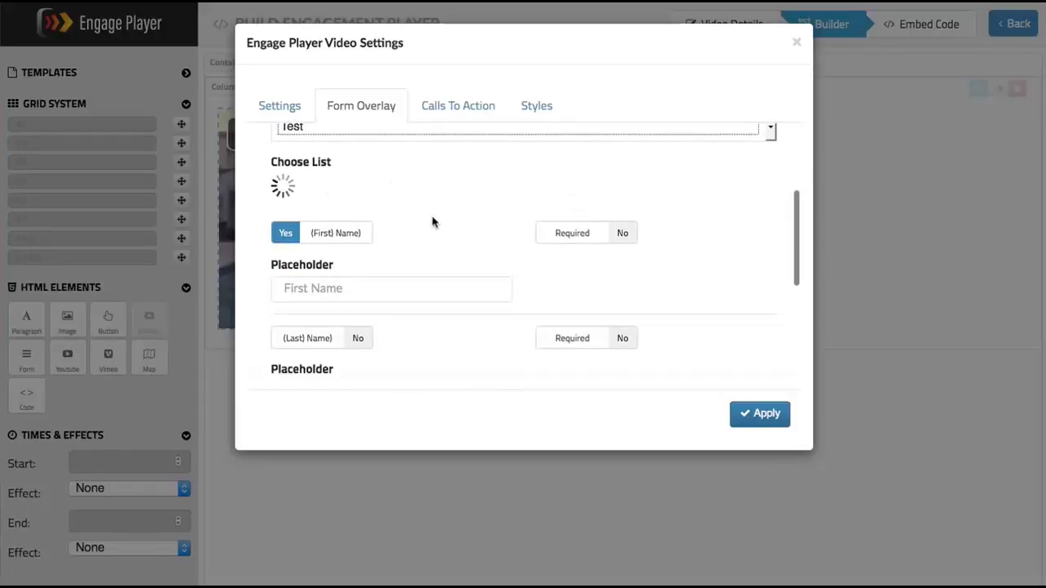
{"action": "scroll", "coordinate": [401, 229], "scroll_direction": "down", "scroll_amount": 1}
{"action": "scroll", "coordinate": [400, 209], "scroll_direction": "down", "scroll_amount": 1}
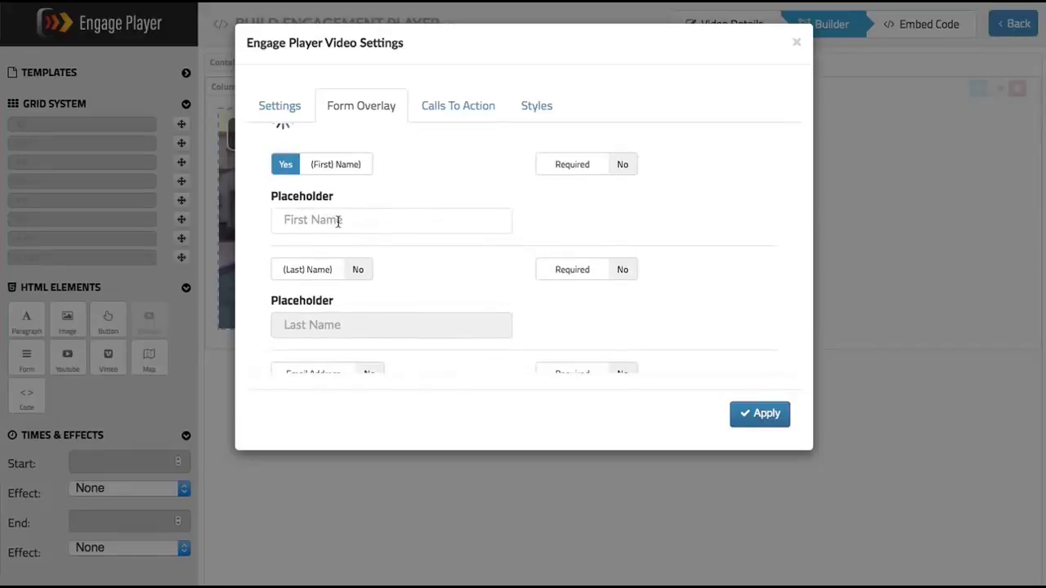
{"action": "scroll", "coordinate": [357, 221], "scroll_direction": "down", "scroll_amount": 1}
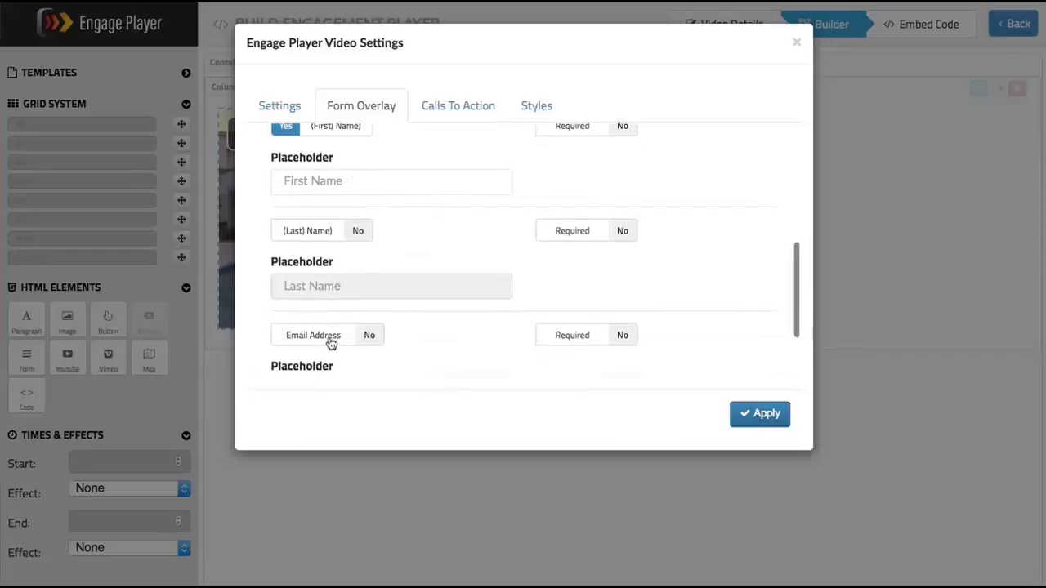
{"action": "scroll", "coordinate": [331, 342], "scroll_direction": "down", "scroll_amount": 1}
{"action": "scroll", "coordinate": [333, 338], "scroll_direction": "up", "scroll_amount": 1}
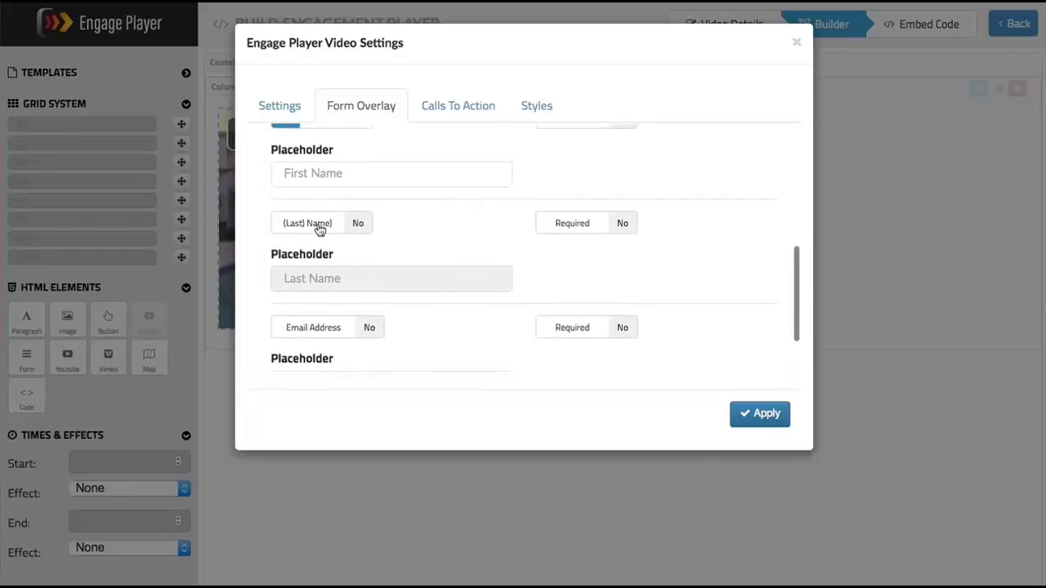
{"action": "left_click", "coordinate": [320, 227]}
{"action": "left_click", "coordinate": [313, 327]}
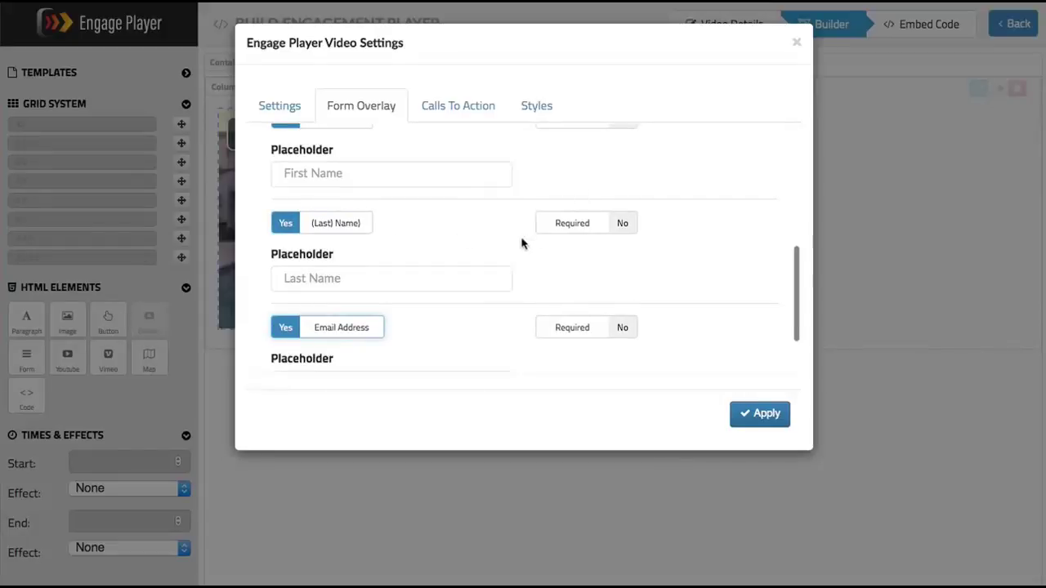
{"action": "scroll", "coordinate": [524, 243], "scroll_direction": "down", "scroll_amount": 1}
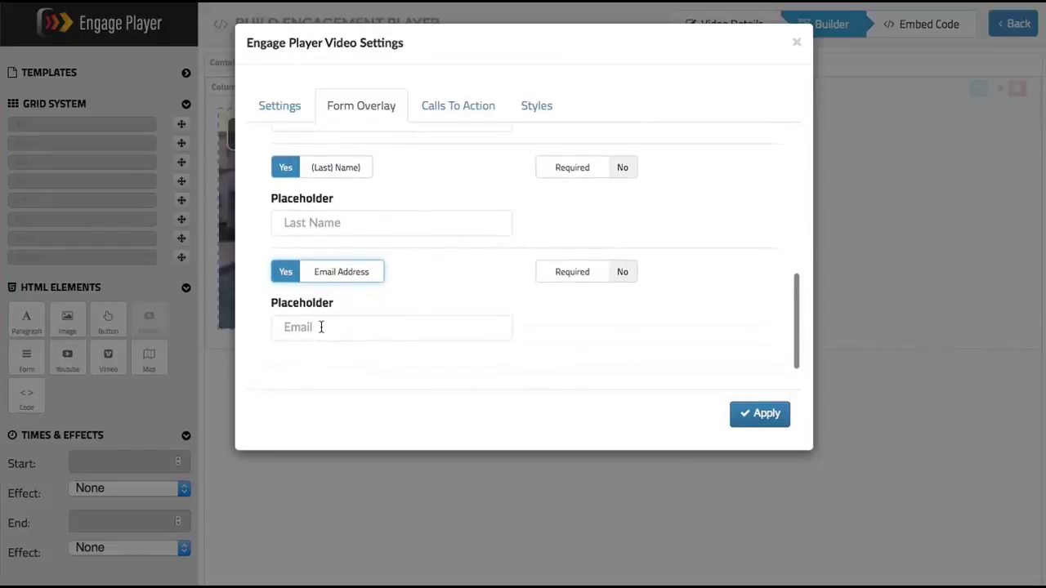
Set the label of the form overlay's button to "Submit".
{"action": "scroll", "coordinate": [322, 327], "scroll_direction": "up", "scroll_amount": 5}
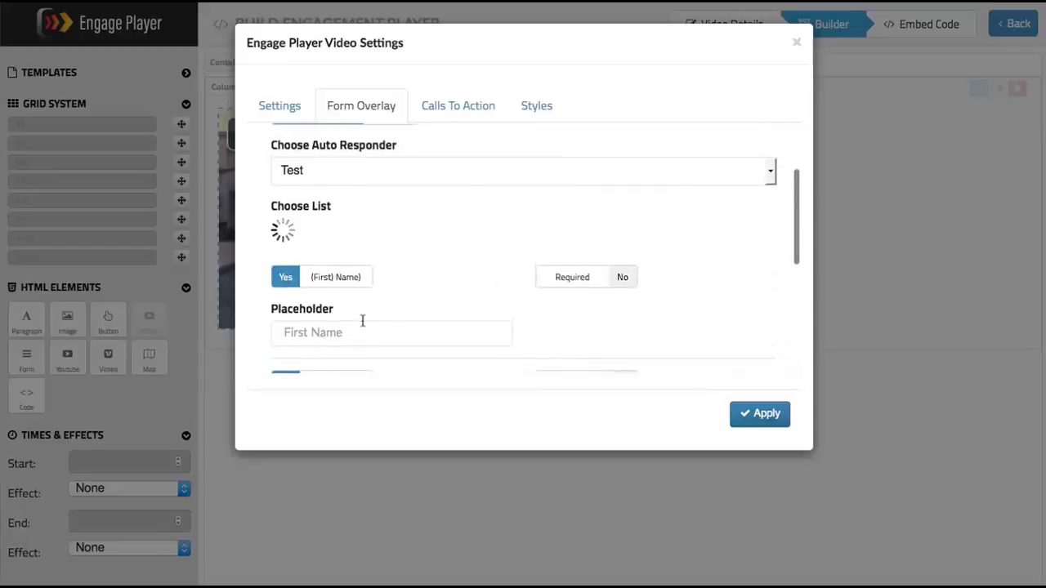
{"action": "left_click", "coordinate": [435, 166]}
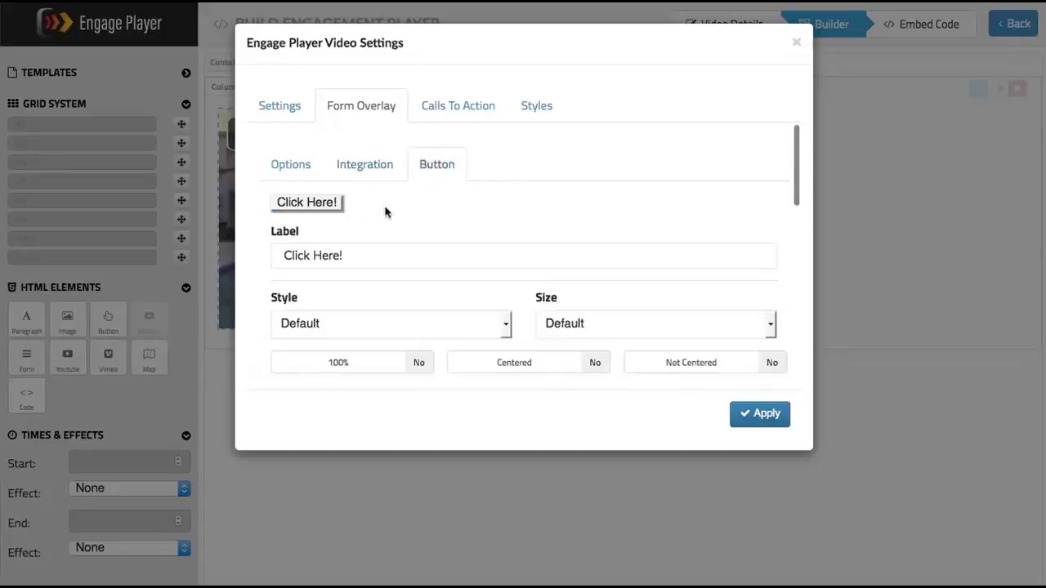
{"action": "left_click", "coordinate": [347, 255]}
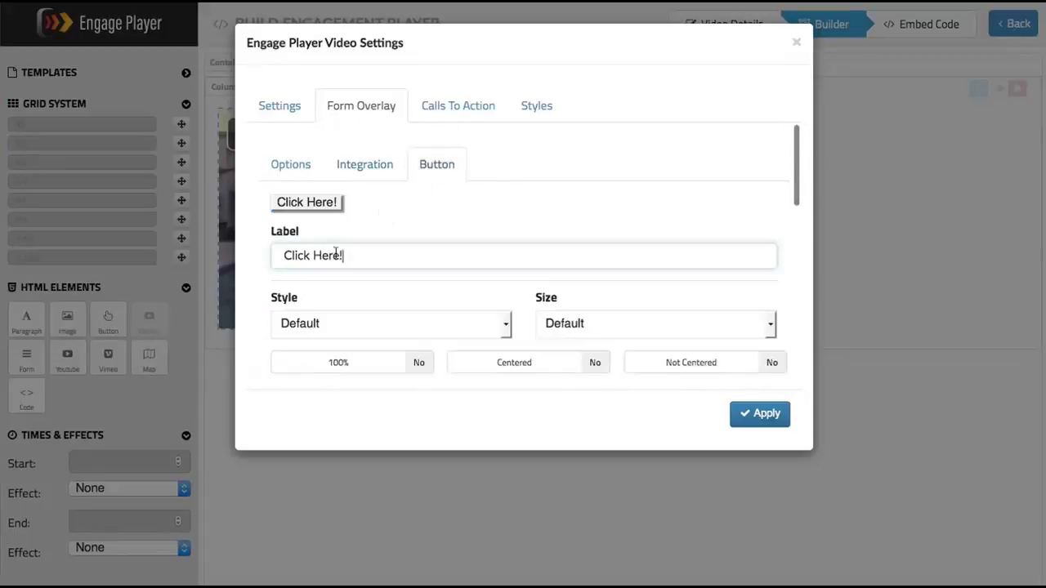
{"action": "key", "text": "ctrl+a"}
{"action": "type", "text": "S"}
{"action": "key", "text": "BackSpace"}
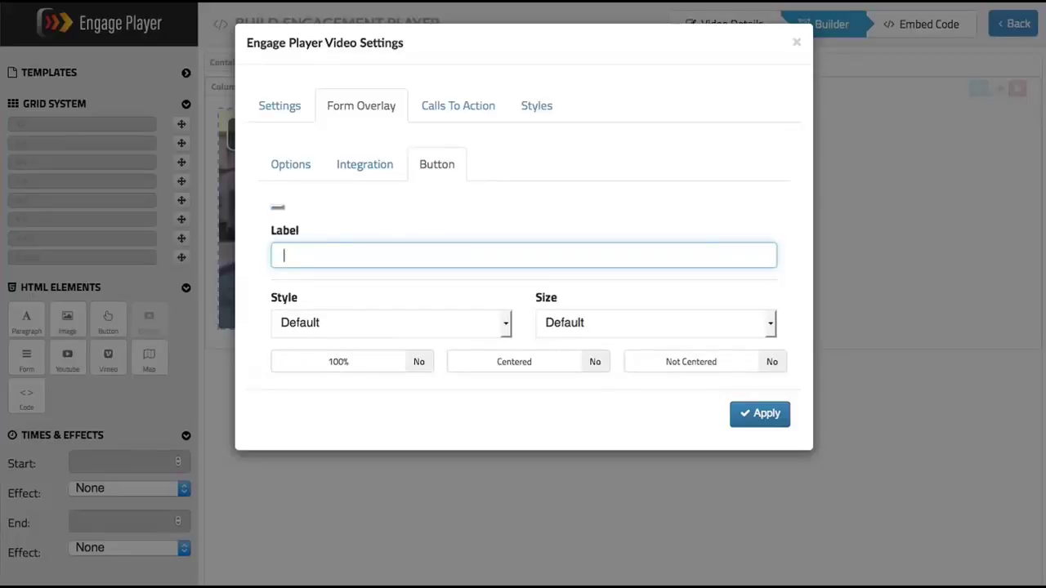
{"action": "type", "text": "Submit"}
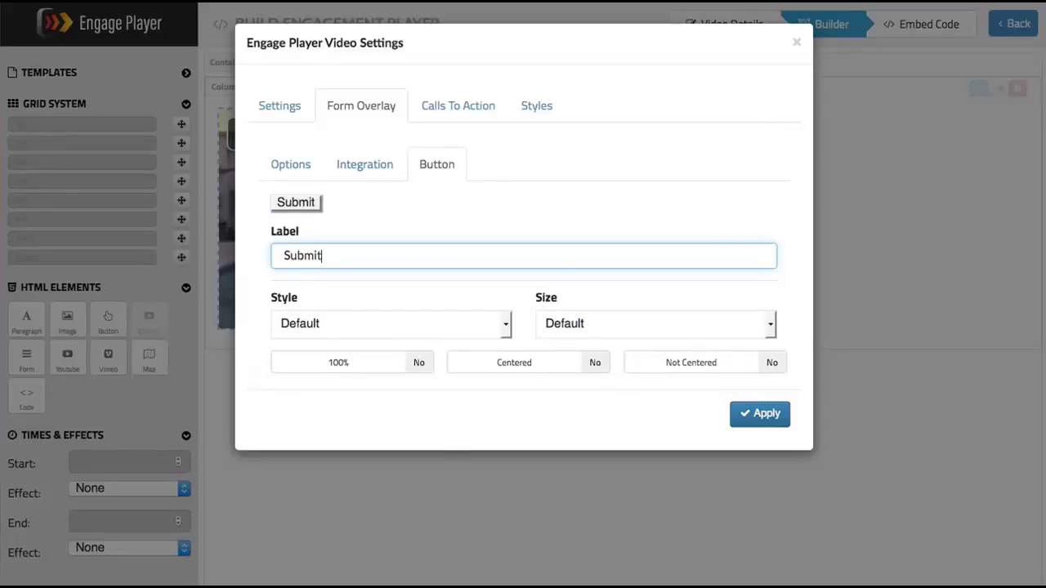
Try the Primary, Success and Info styles on the form overlay's Submit button.
{"action": "scroll", "coordinate": [393, 292], "scroll_direction": "down", "scroll_amount": 1}
{"action": "left_click", "coordinate": [397, 292]}
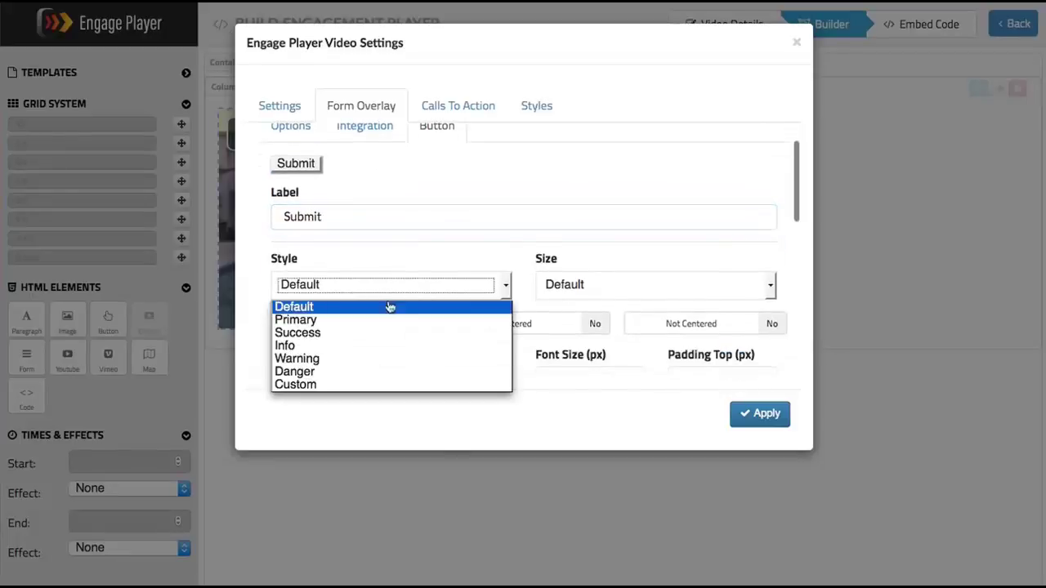
{"action": "left_click", "coordinate": [379, 322]}
{"action": "left_click", "coordinate": [411, 295]}
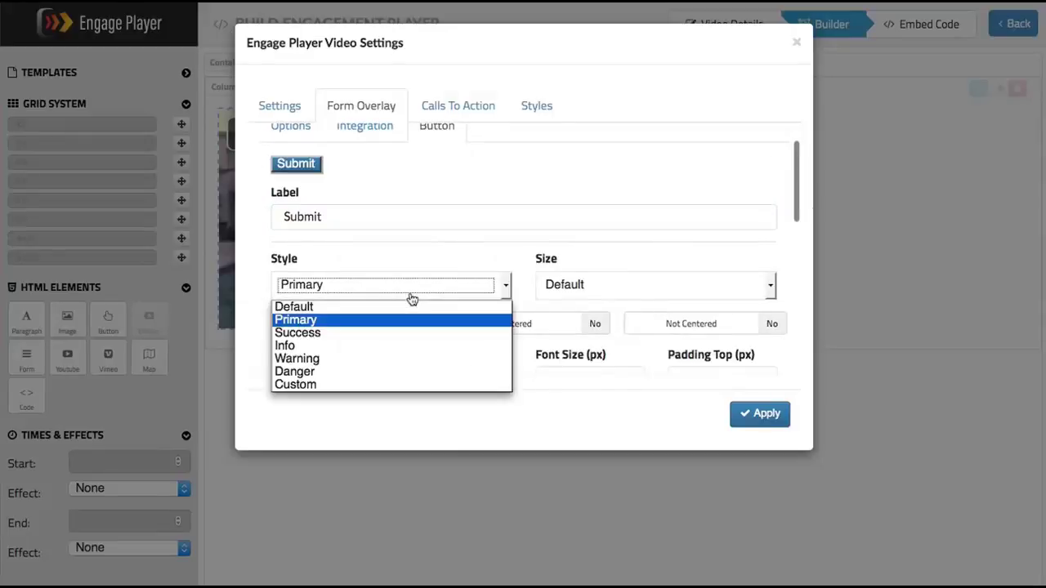
{"action": "left_click", "coordinate": [376, 335]}
{"action": "left_click", "coordinate": [367, 285]}
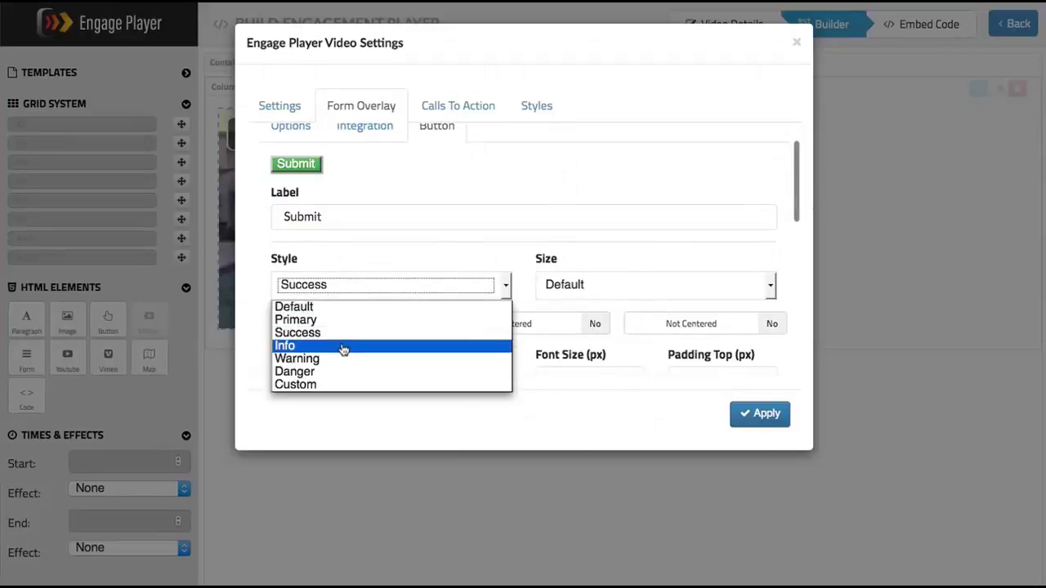
{"action": "left_click", "coordinate": [343, 347]}
Set the Submit button's style to Custom and its size to Large.
{"action": "left_click", "coordinate": [395, 291]}
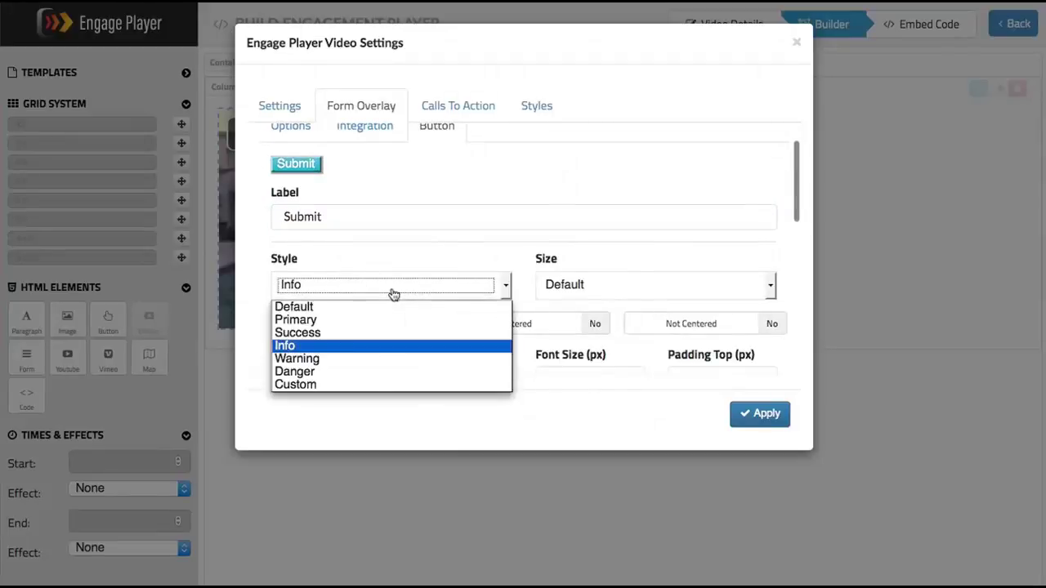
{"action": "left_click", "coordinate": [362, 385]}
{"action": "scroll", "coordinate": [422, 314], "scroll_direction": "down", "scroll_amount": 1}
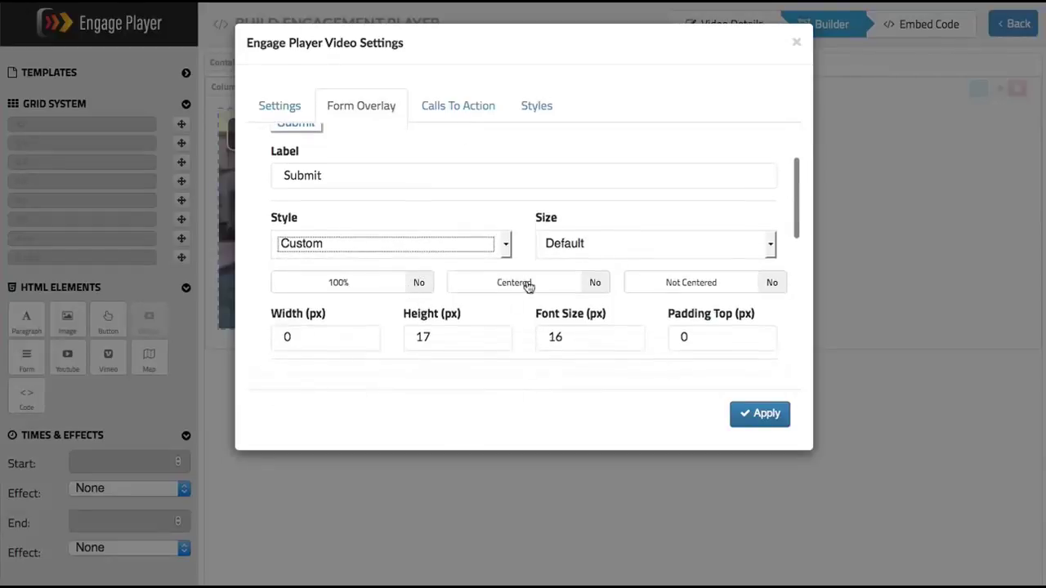
{"action": "left_click", "coordinate": [566, 261]}
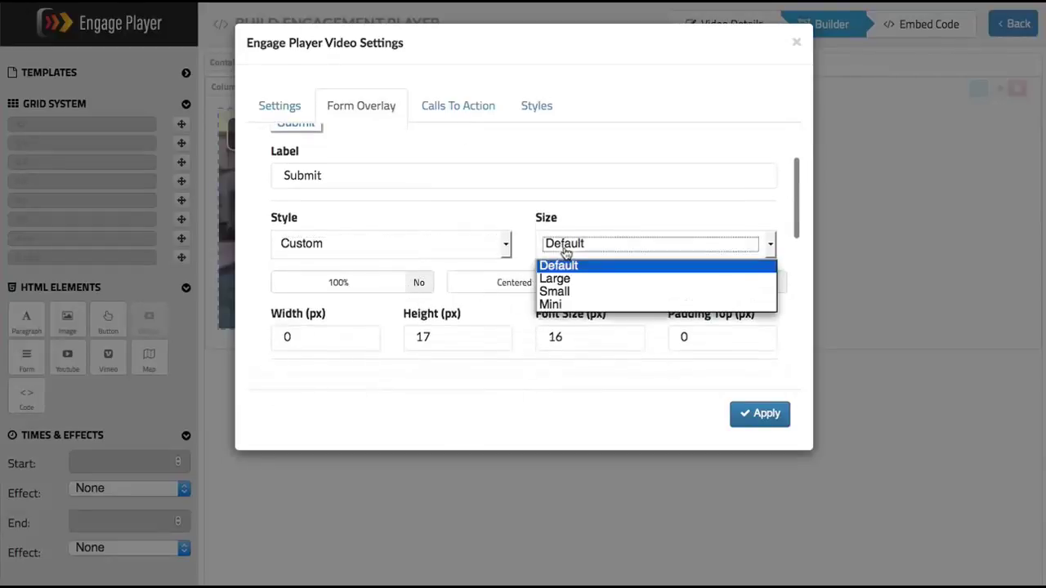
{"action": "left_click", "coordinate": [551, 278]}
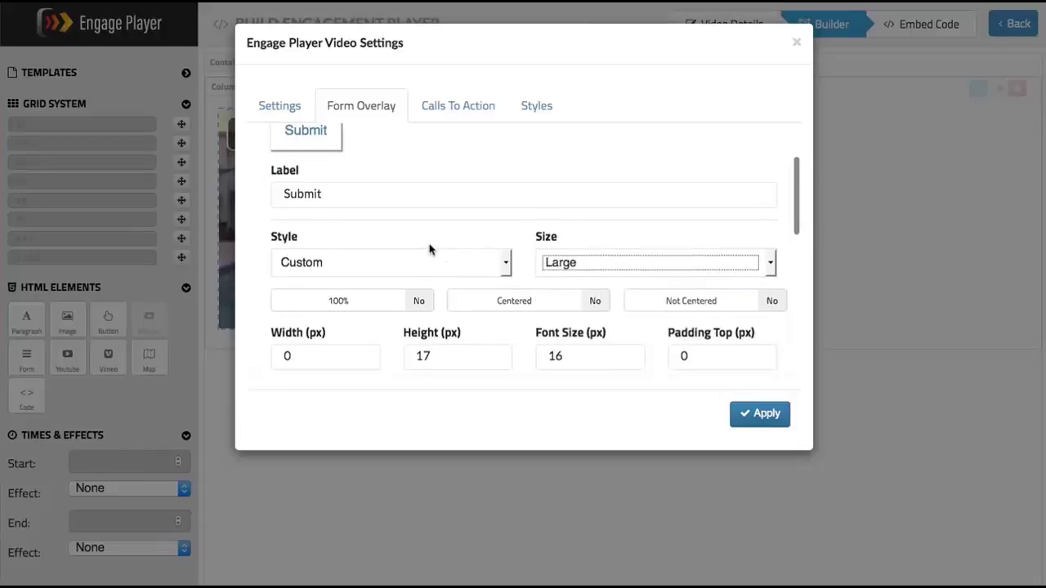
Try the 100%, Centered and Not Centered layout options on the Submit button.
{"action": "scroll", "coordinate": [430, 244], "scroll_direction": "up", "scroll_amount": 1}
{"action": "scroll", "coordinate": [428, 246], "scroll_direction": "down", "scroll_amount": 2}
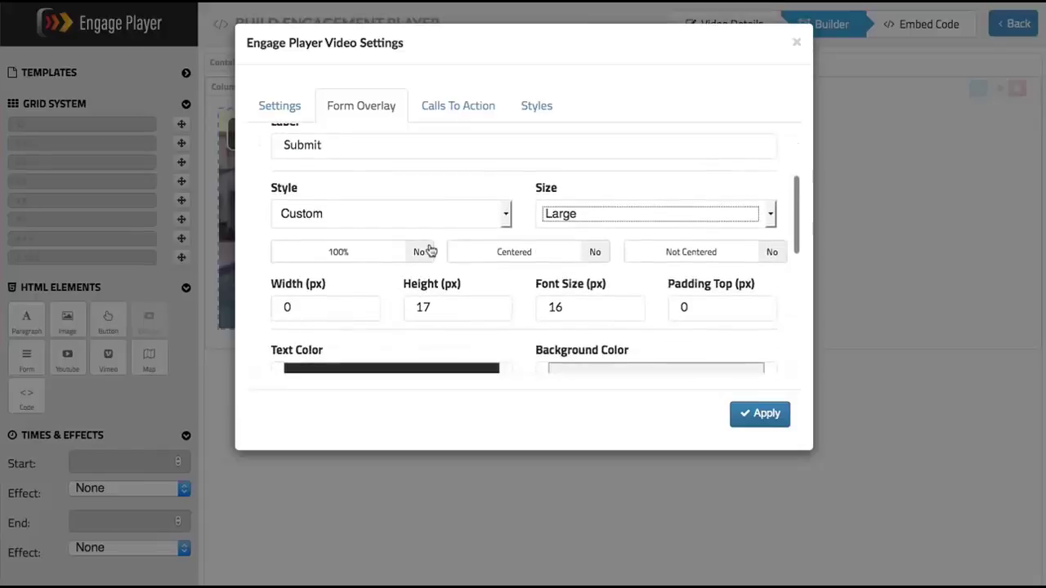
{"action": "left_click", "coordinate": [376, 259]}
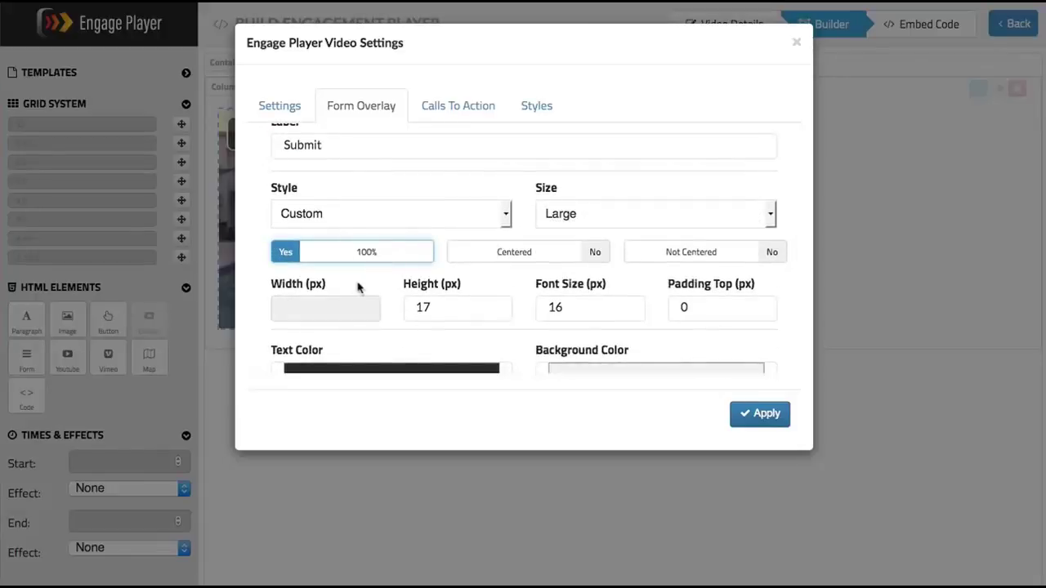
{"action": "scroll", "coordinate": [357, 286], "scroll_direction": "up", "scroll_amount": 2}
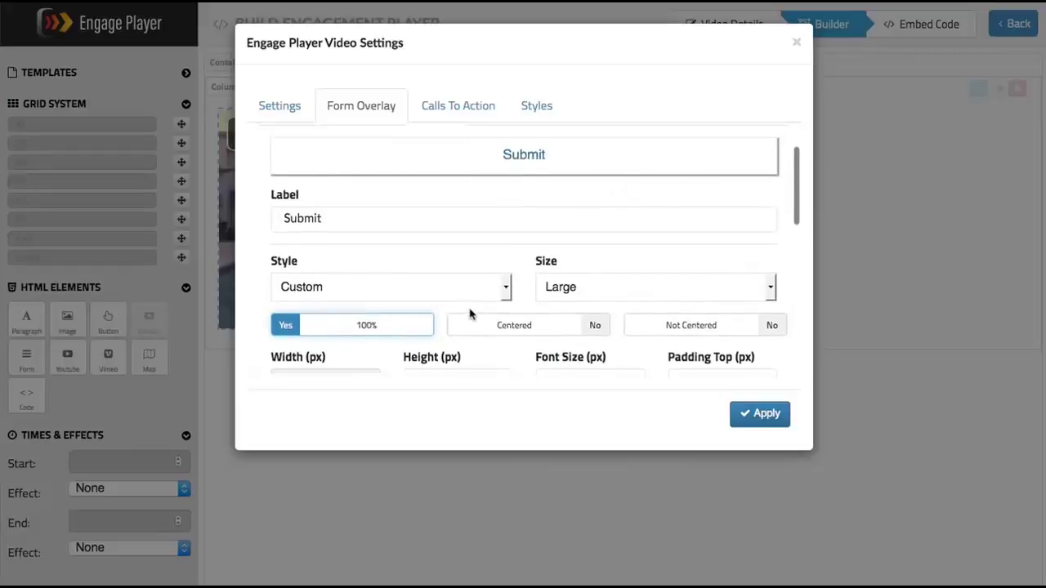
{"action": "left_click", "coordinate": [504, 331]}
{"action": "scroll", "coordinate": [469, 270], "scroll_direction": "down", "scroll_amount": 2}
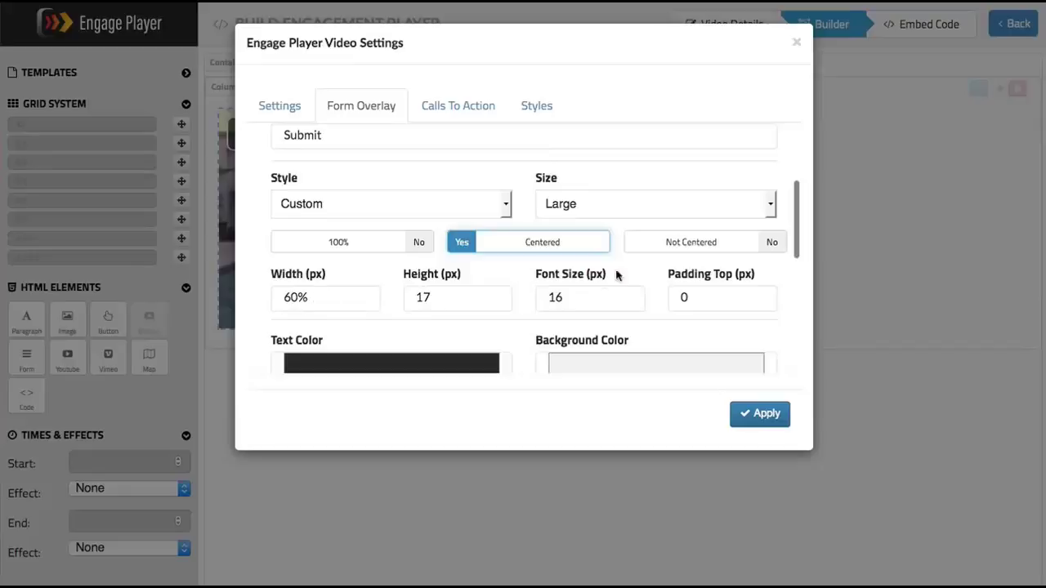
{"action": "left_click", "coordinate": [680, 250]}
{"action": "scroll", "coordinate": [555, 295], "scroll_direction": "up", "scroll_amount": 1}
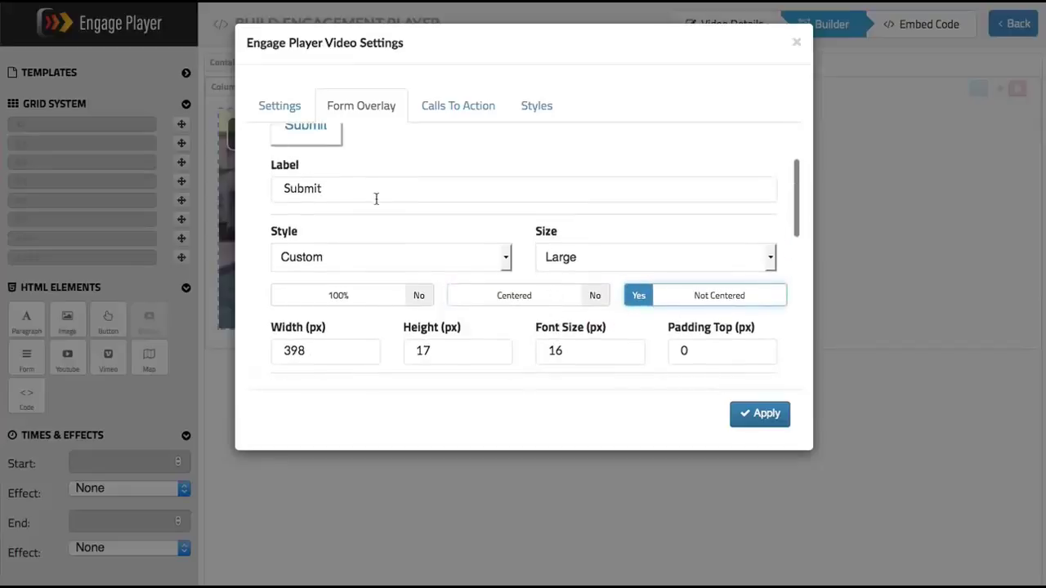
Set the Submit button's layout to Centered and check its preview.
{"action": "scroll", "coordinate": [447, 267], "scroll_direction": "down", "scroll_amount": 1}
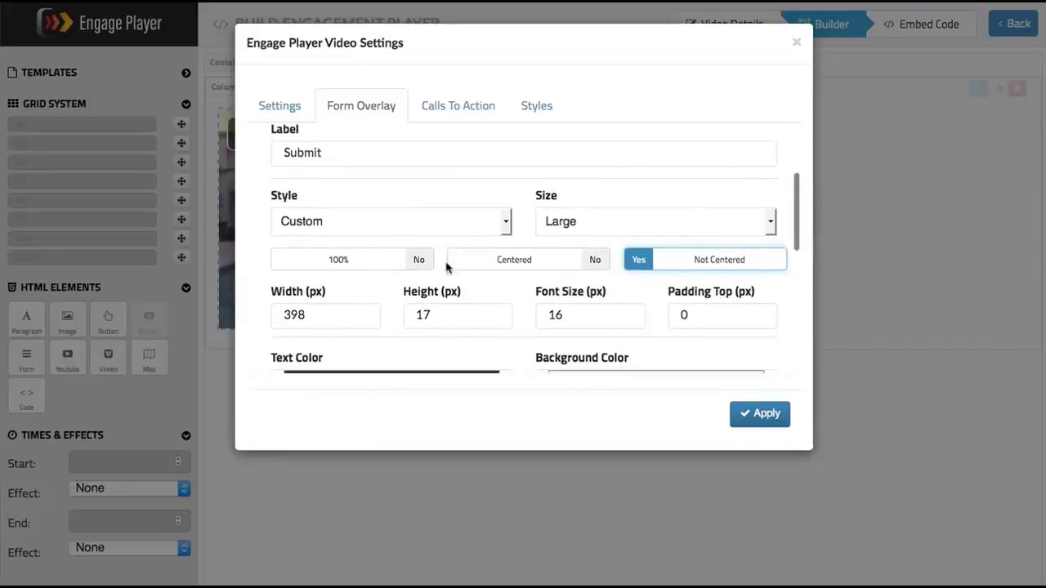
{"action": "left_click", "coordinate": [502, 269]}
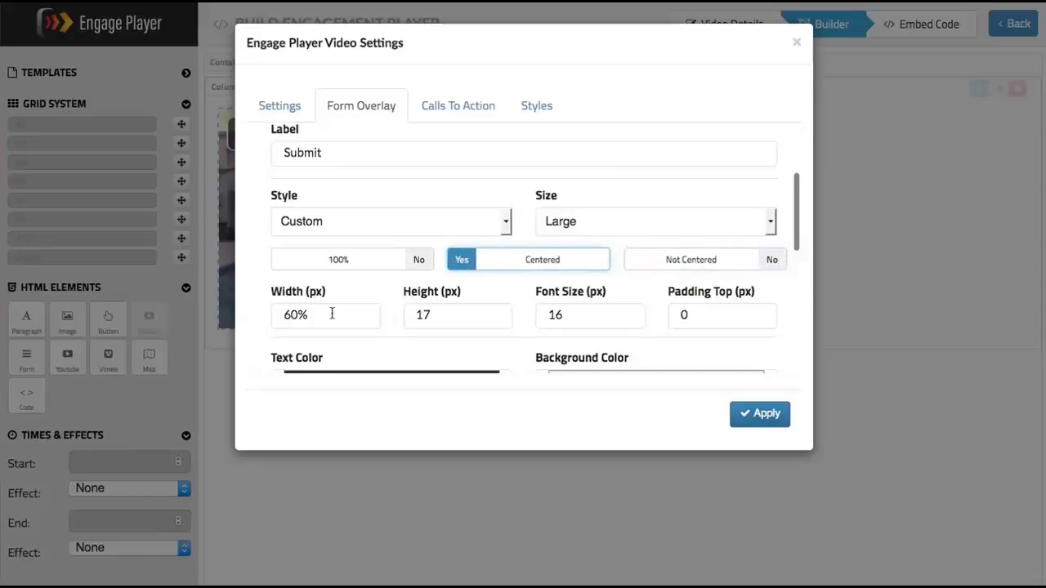
{"action": "scroll", "coordinate": [358, 318], "scroll_direction": "up", "scroll_amount": 2}
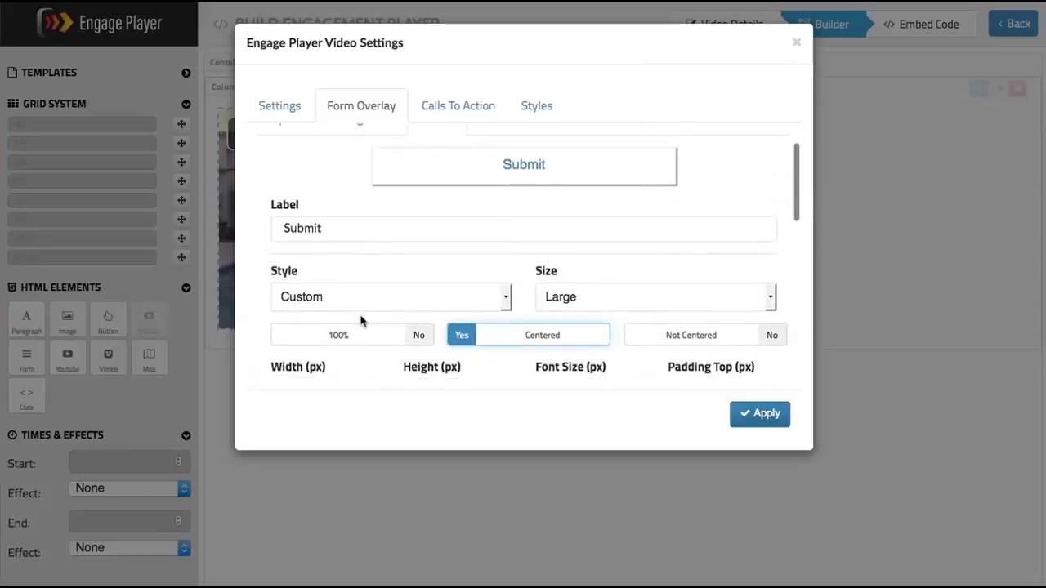
Set the Submit button's background color to Orange from the Apple color palette.
{"action": "scroll", "coordinate": [362, 321], "scroll_direction": "down", "scroll_amount": 3}
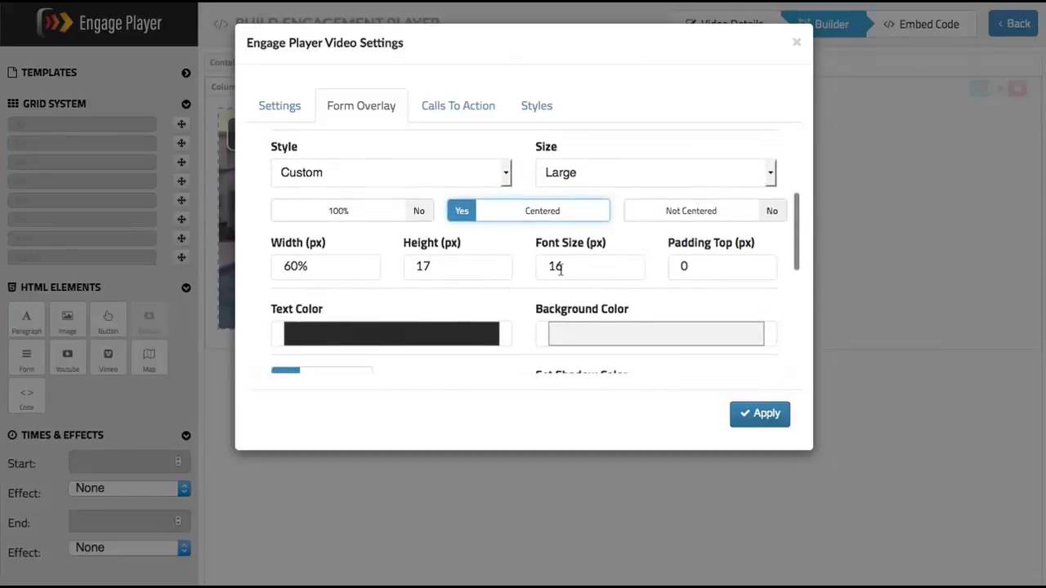
{"action": "scroll", "coordinate": [460, 292], "scroll_direction": "down", "scroll_amount": 1}
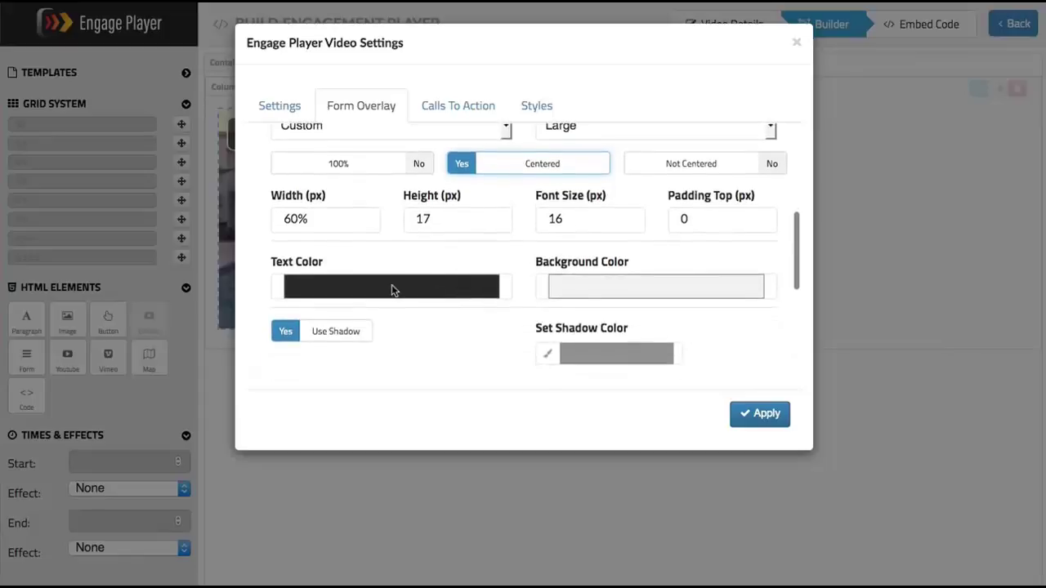
{"action": "scroll", "coordinate": [458, 294], "scroll_direction": "up", "scroll_amount": 2}
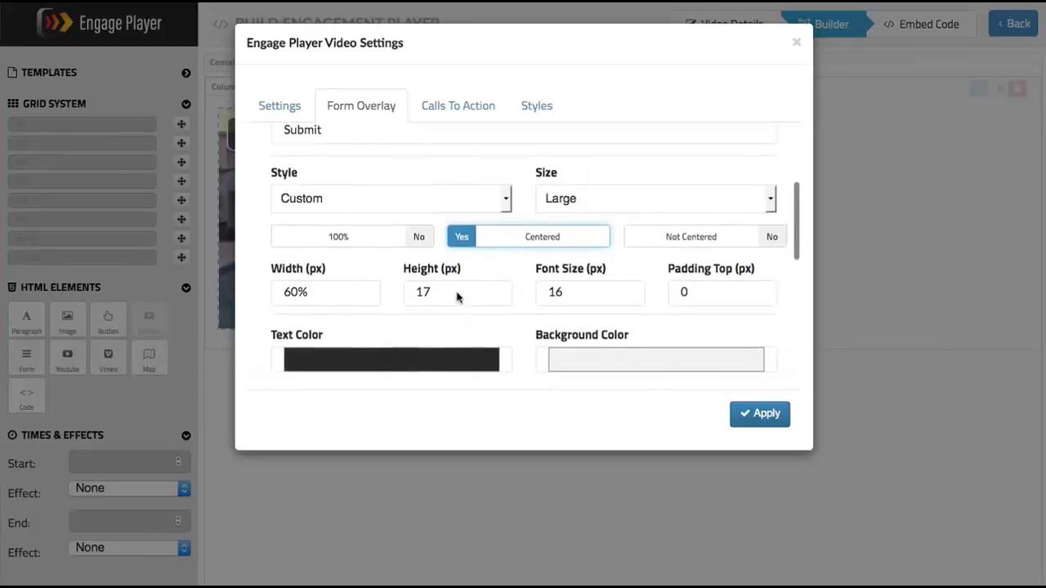
{"action": "scroll", "coordinate": [528, 291], "scroll_direction": "down", "scroll_amount": 1}
{"action": "left_click", "coordinate": [585, 317]}
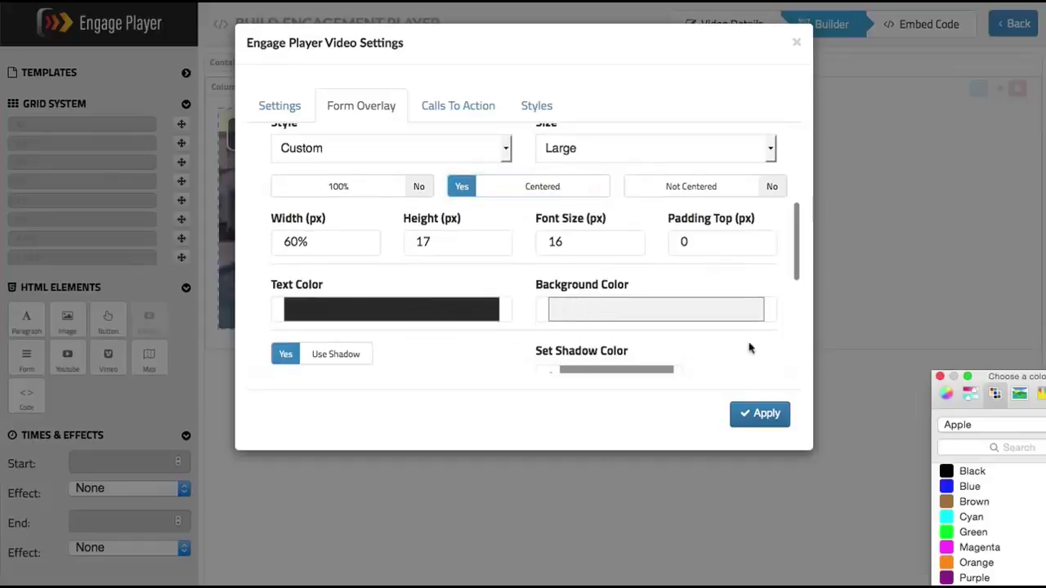
{"action": "left_click", "coordinate": [965, 564]}
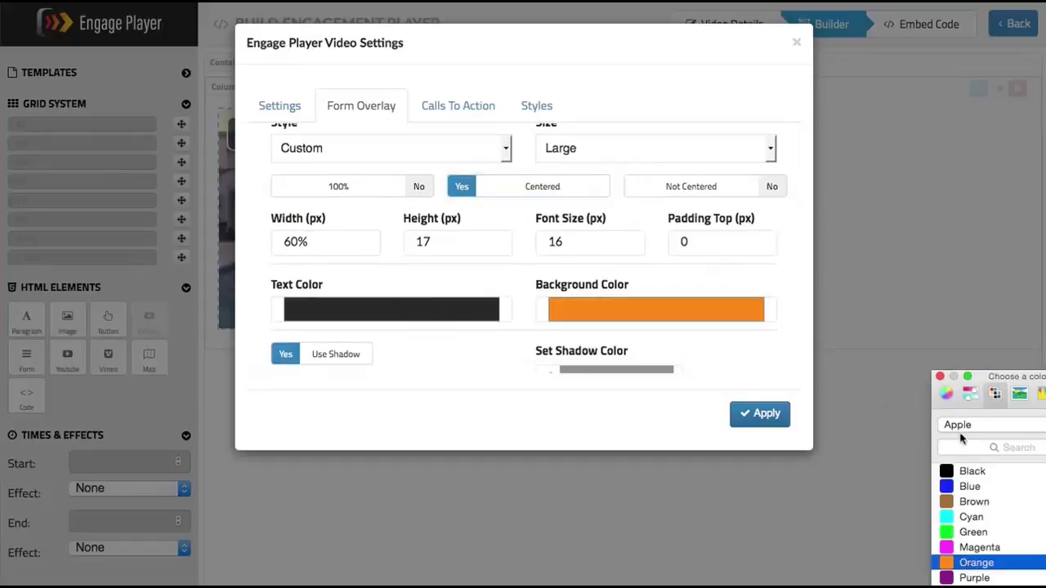
{"action": "left_click", "coordinate": [940, 377]}
{"action": "scroll", "coordinate": [519, 291], "scroll_direction": "up", "scroll_amount": 2}
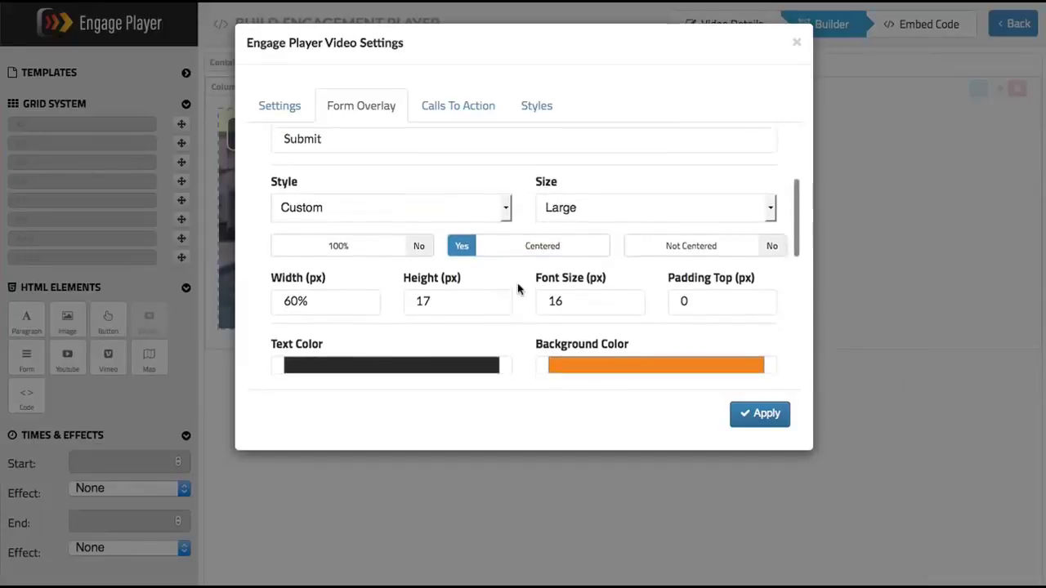
Turn off the Submit button's shadow.
{"action": "scroll", "coordinate": [517, 286], "scroll_direction": "down", "scroll_amount": 5}
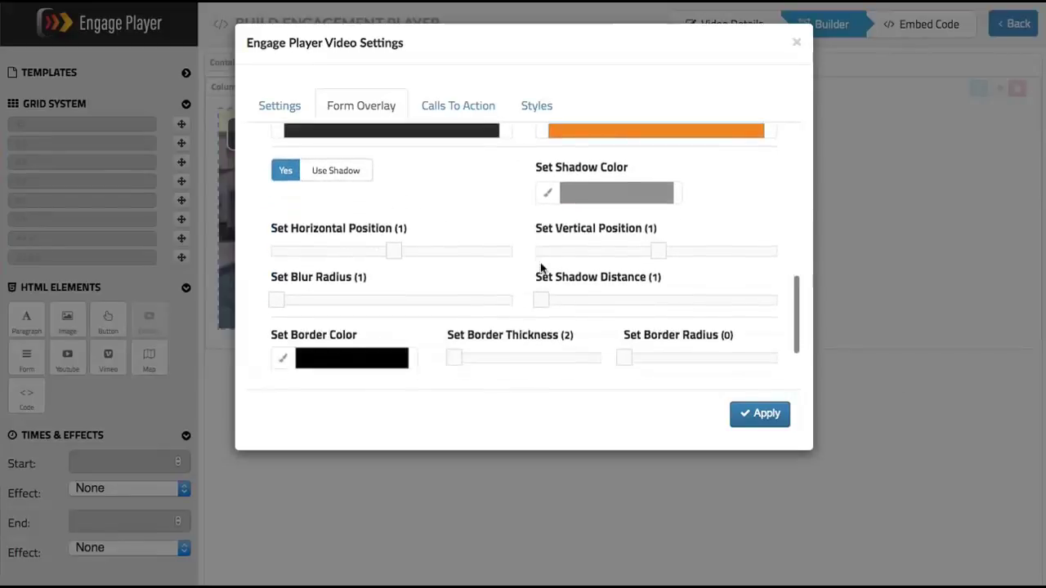
{"action": "scroll", "coordinate": [544, 270], "scroll_direction": "down", "scroll_amount": 1}
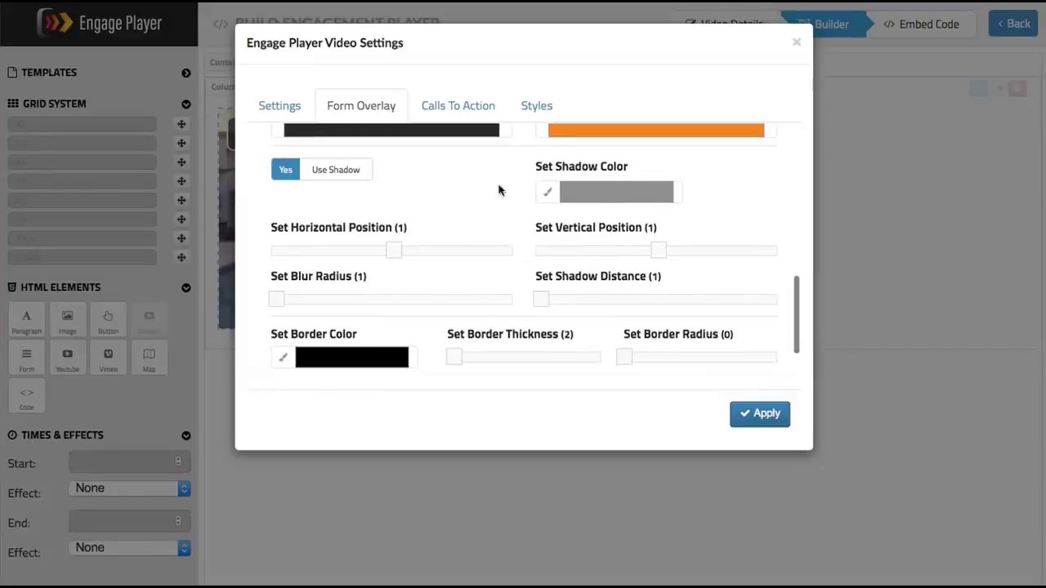
{"action": "left_click", "coordinate": [341, 177]}
{"action": "scroll", "coordinate": [507, 257], "scroll_direction": "up", "scroll_amount": 5}
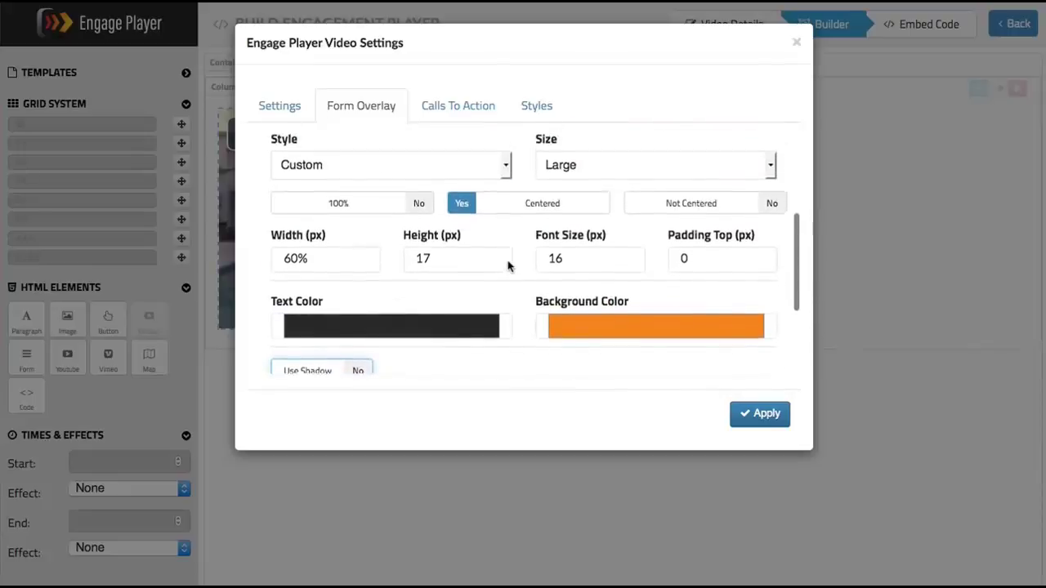
Set the Submit button's border thickness to 1 and border radius to 5, and save the video settings.
{"action": "scroll", "coordinate": [507, 264], "scroll_direction": "down", "scroll_amount": 5}
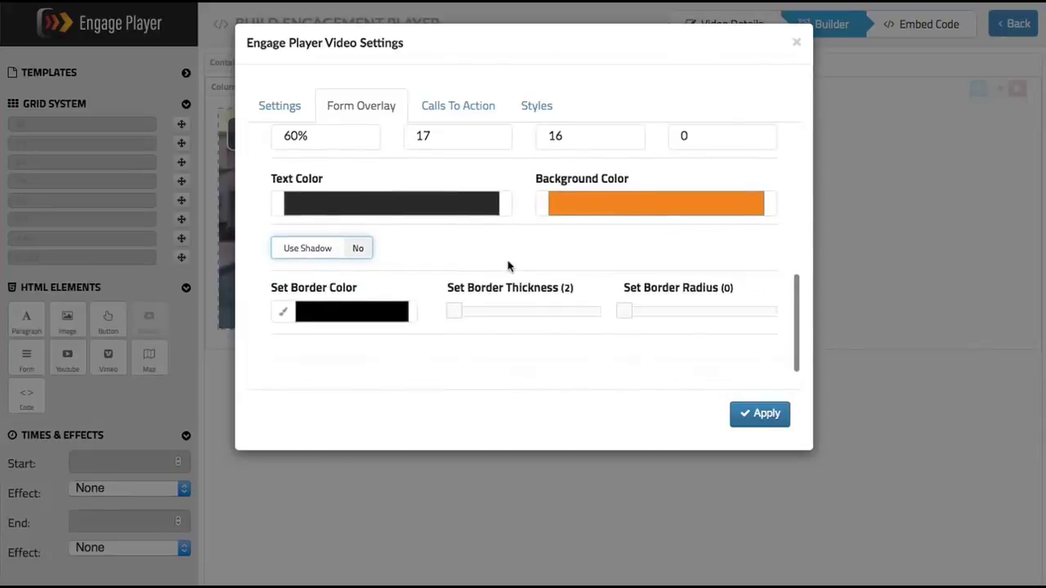
{"action": "left_click", "coordinate": [454, 313]}
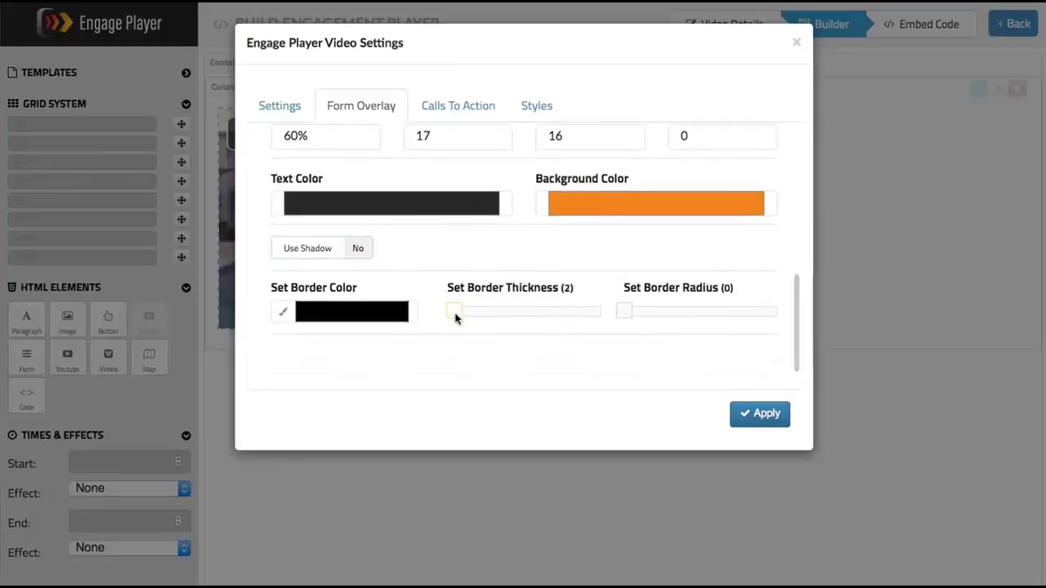
{"action": "left_click_drag", "start_coordinate": [454, 316], "coordinate": [452, 318]}
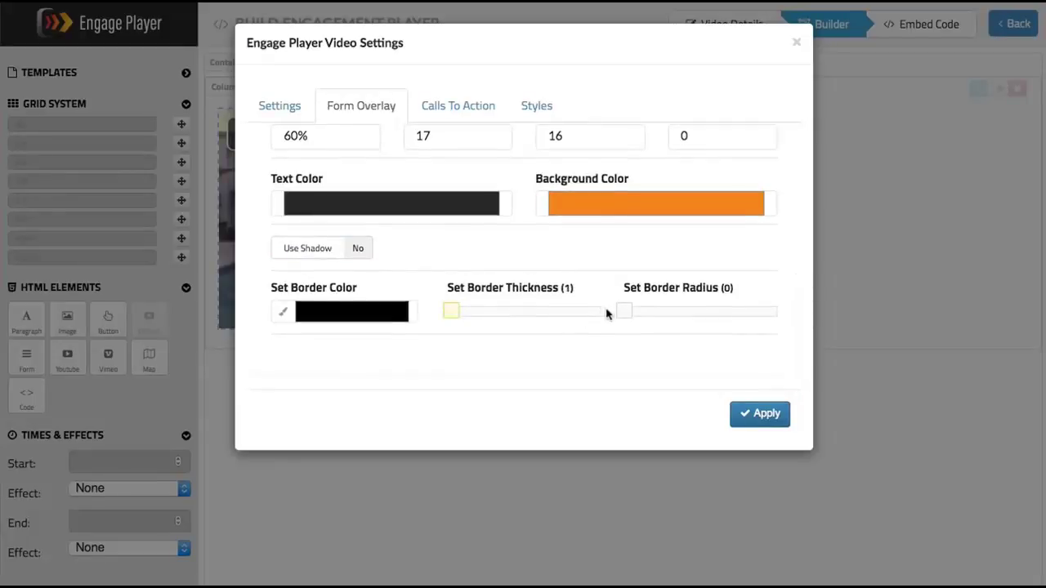
{"action": "left_click_drag", "start_coordinate": [624, 313], "coordinate": [642, 312]}
{"action": "scroll", "coordinate": [587, 295], "scroll_direction": "up", "scroll_amount": 4}
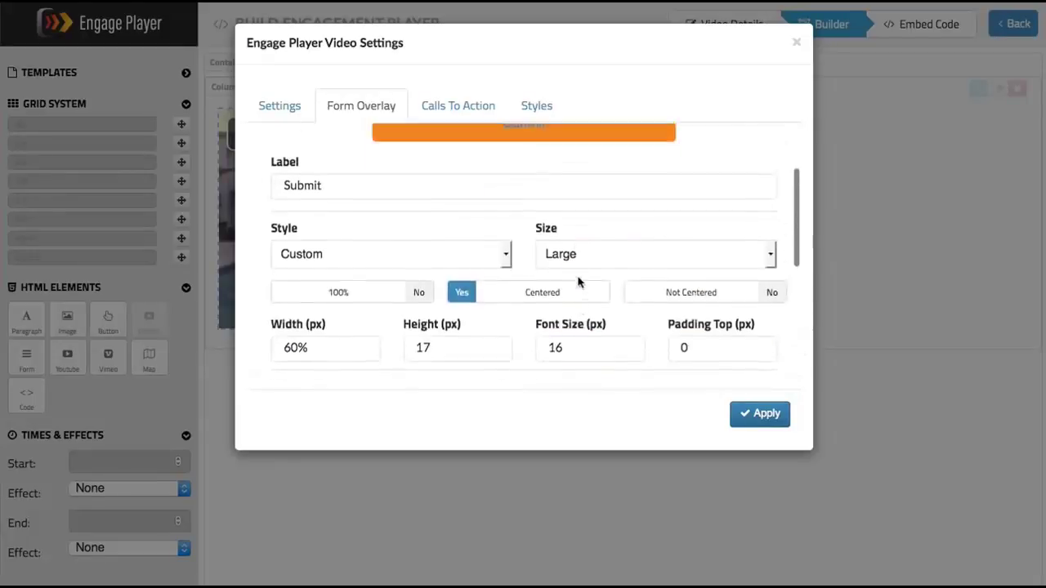
{"action": "scroll", "coordinate": [574, 258], "scroll_direction": "down", "scroll_amount": 5}
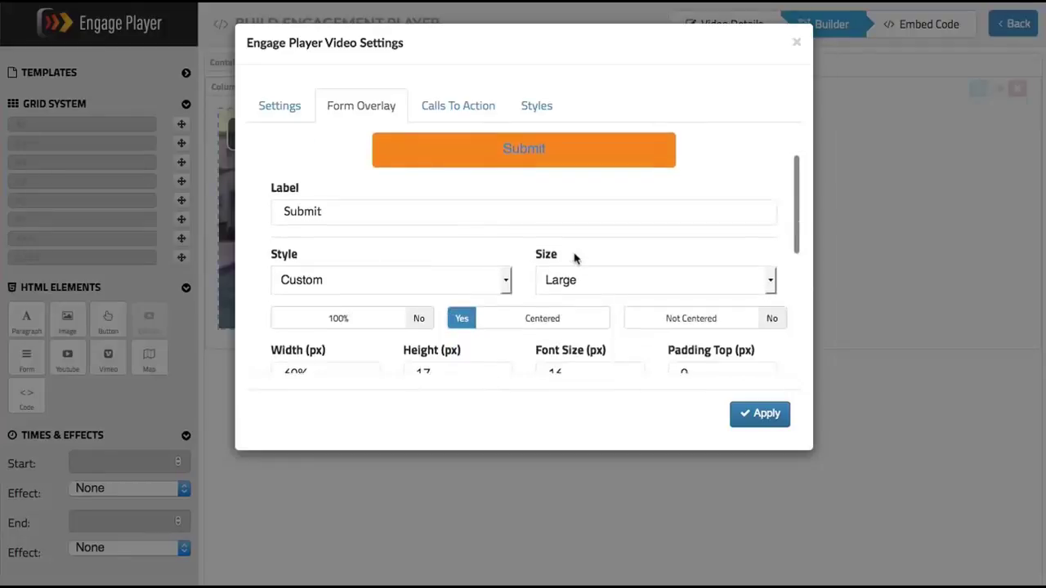
{"action": "scroll", "coordinate": [574, 258], "scroll_direction": "down", "scroll_amount": 1}
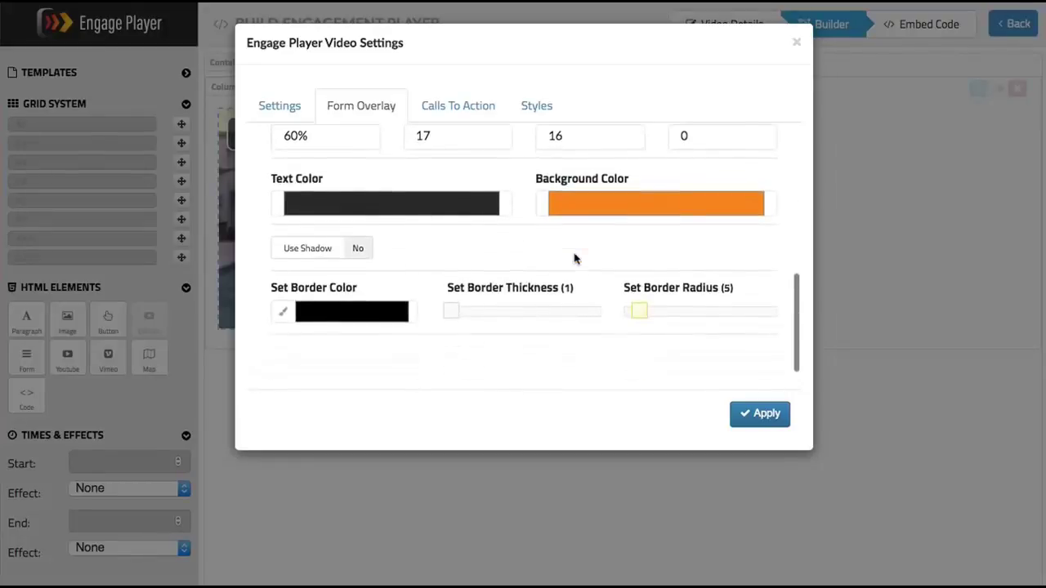
{"action": "scroll", "coordinate": [613, 327], "scroll_direction": "up", "scroll_amount": 6}
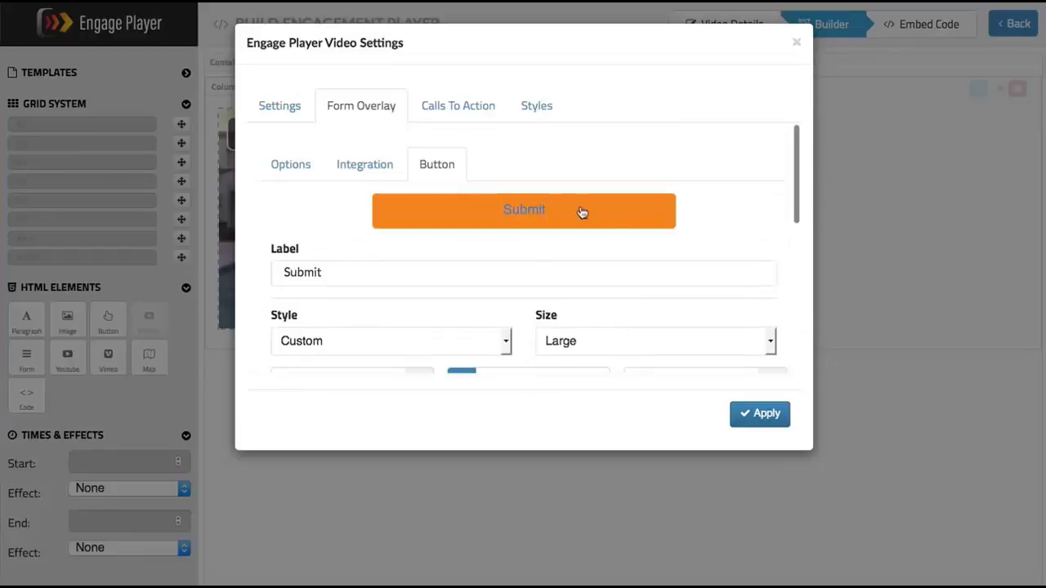
{"action": "left_click", "coordinate": [762, 418]}
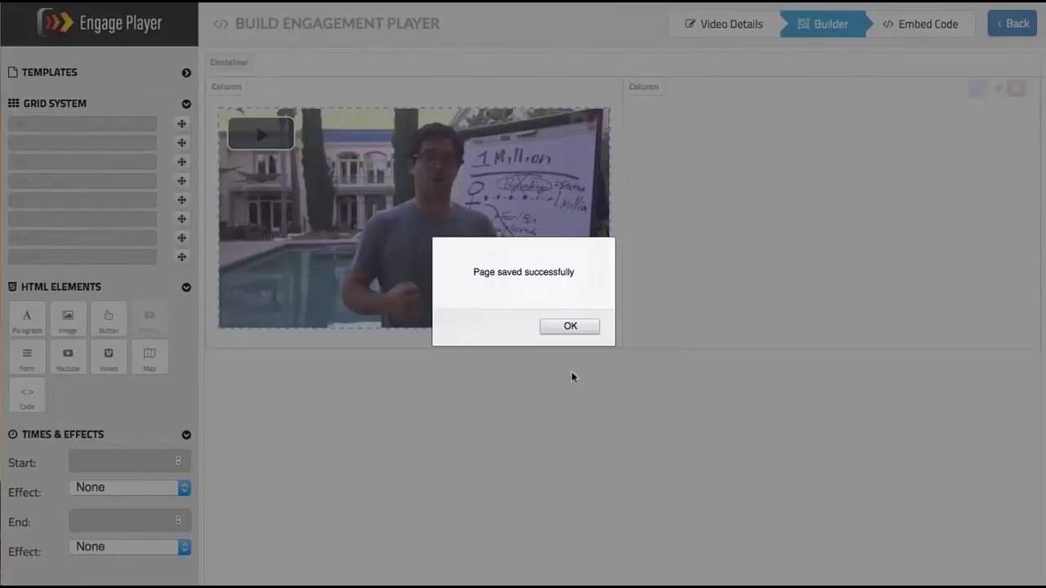
{"action": "left_click", "coordinate": [578, 328]}
Turn on Auto Start Video in the video's settings and save the change.
{"action": "left_click", "coordinate": [558, 122]}
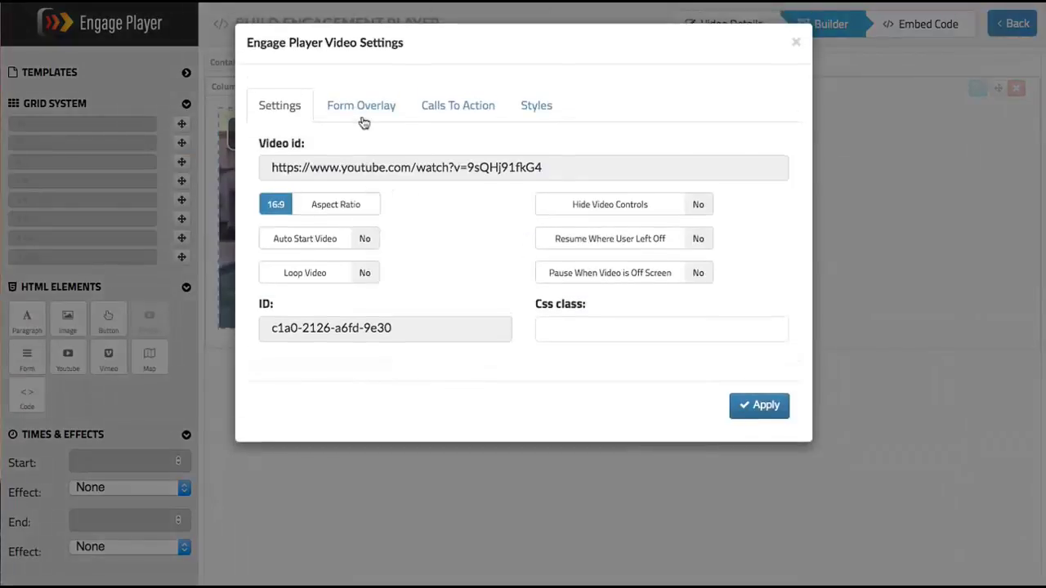
{"action": "left_click", "coordinate": [363, 119]}
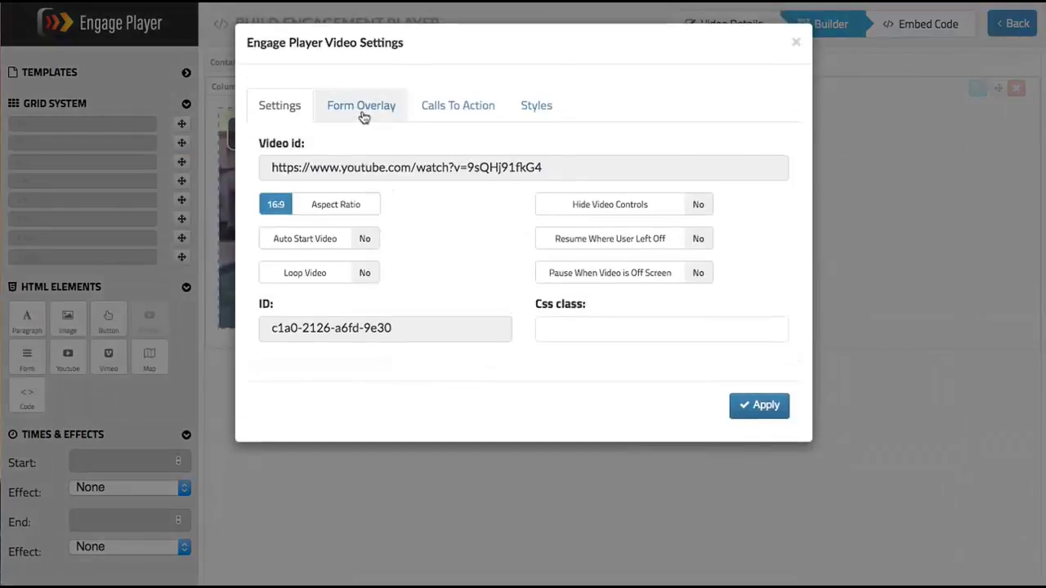
{"action": "left_click", "coordinate": [284, 109]}
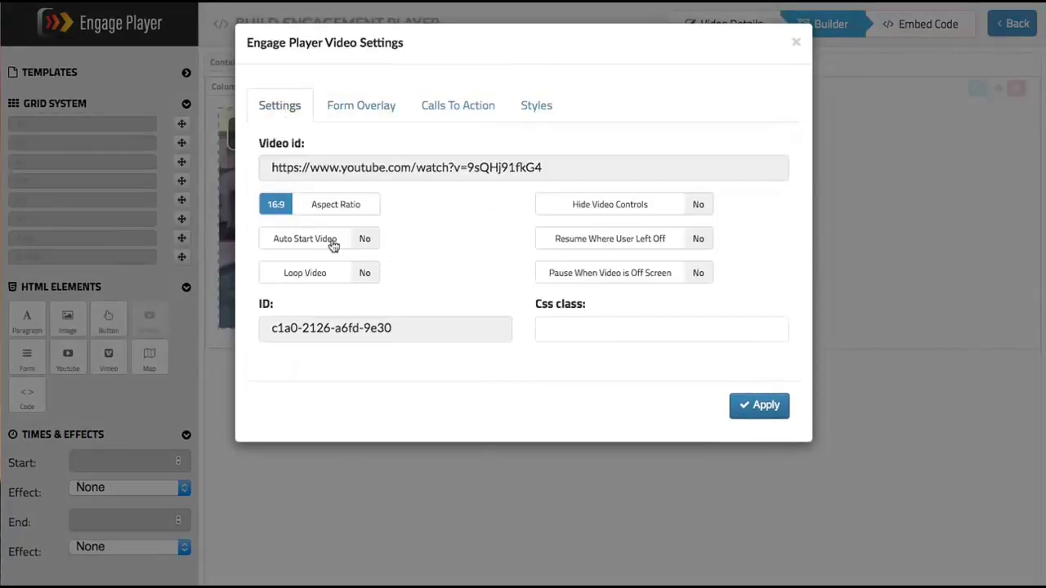
{"action": "left_click", "coordinate": [333, 246]}
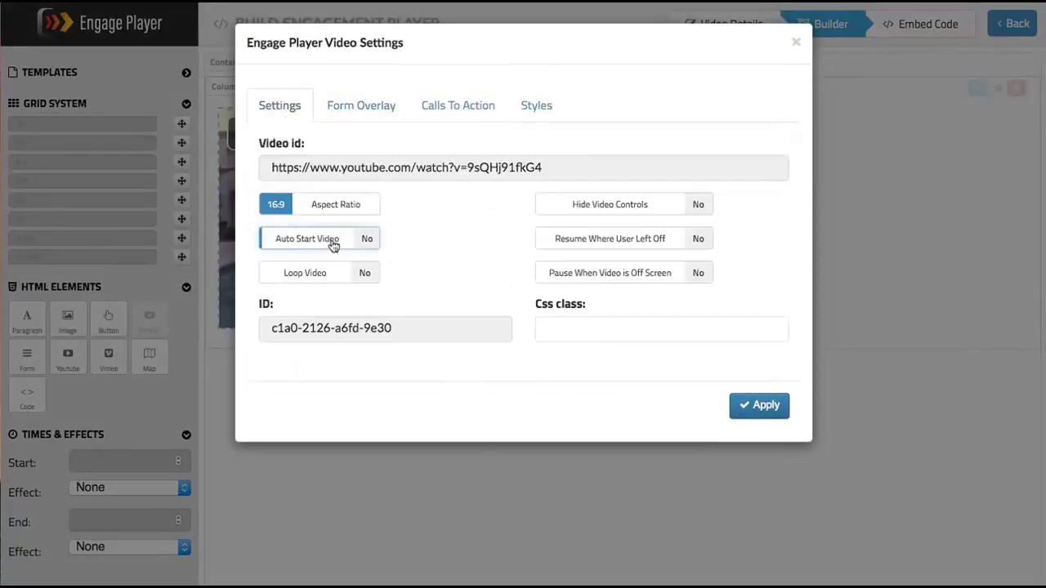
{"action": "left_click", "coordinate": [765, 402]}
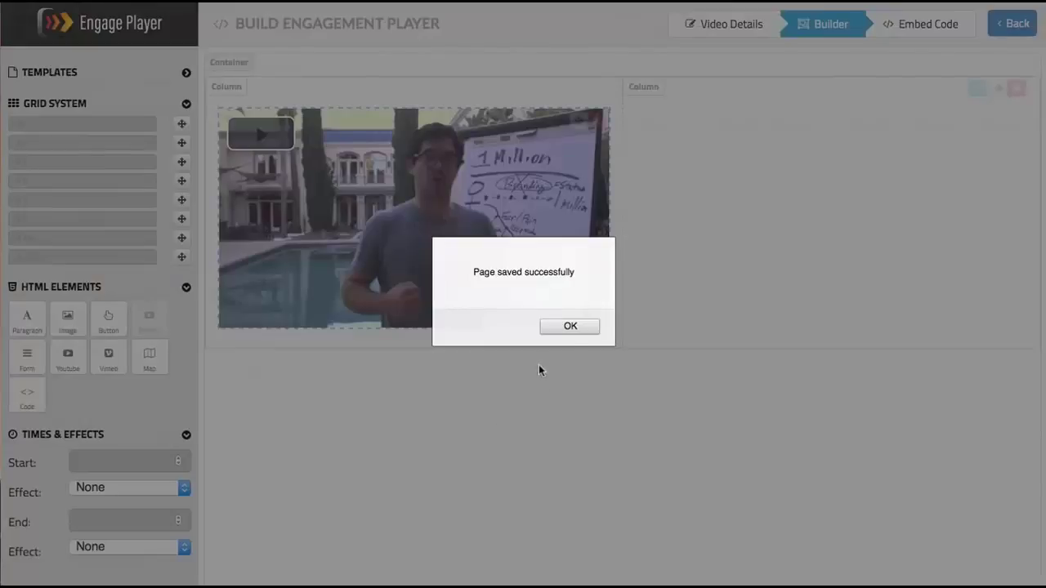
{"action": "left_click", "coordinate": [568, 327]}
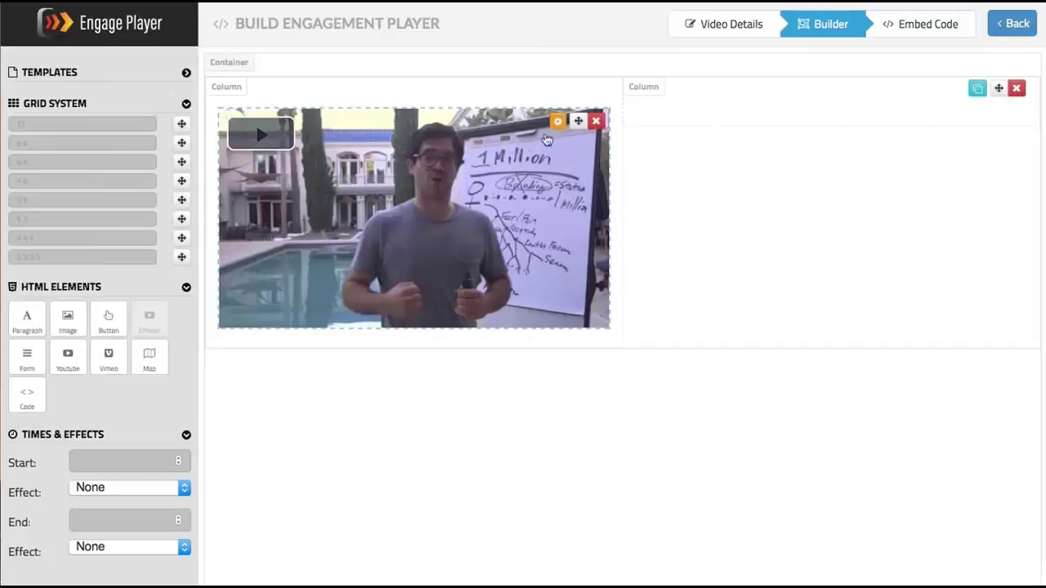
Set the form overlay's display action to Stop Video and save the video settings.
{"action": "left_click", "coordinate": [554, 120]}
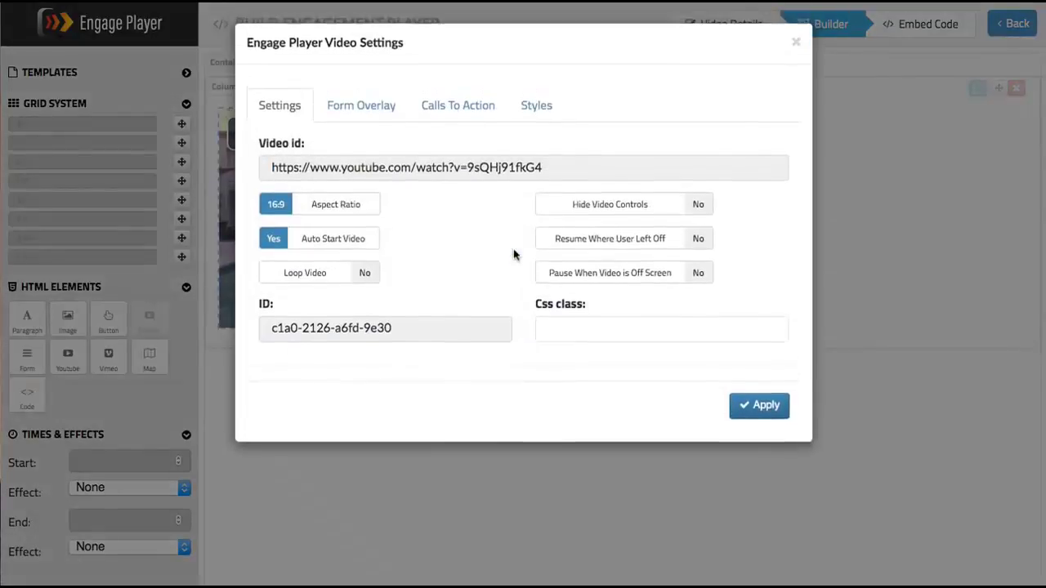
{"action": "left_click", "coordinate": [356, 111]}
{"action": "scroll", "coordinate": [447, 250], "scroll_direction": "down", "scroll_amount": 5}
{"action": "scroll", "coordinate": [445, 254], "scroll_direction": "down", "scroll_amount": 3}
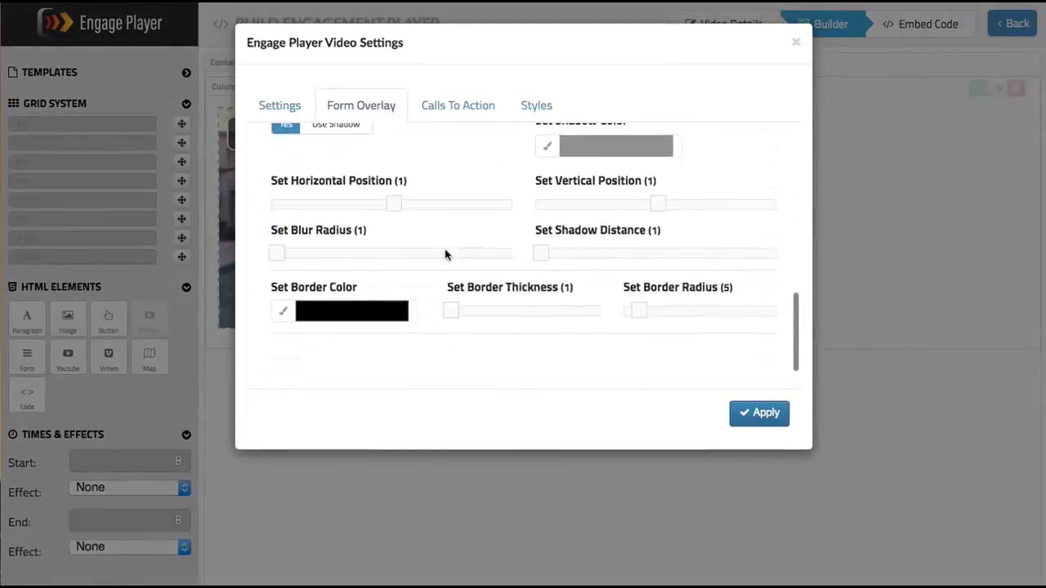
{"action": "scroll", "coordinate": [444, 253], "scroll_direction": "up", "scroll_amount": 8}
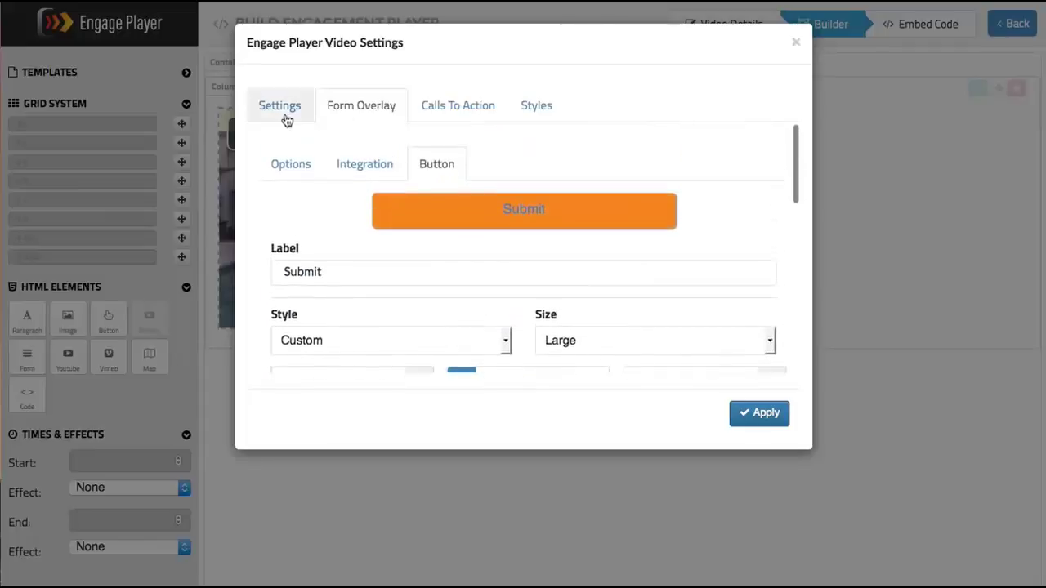
{"action": "left_click", "coordinate": [288, 170]}
{"action": "scroll", "coordinate": [418, 237], "scroll_direction": "down", "scroll_amount": 3}
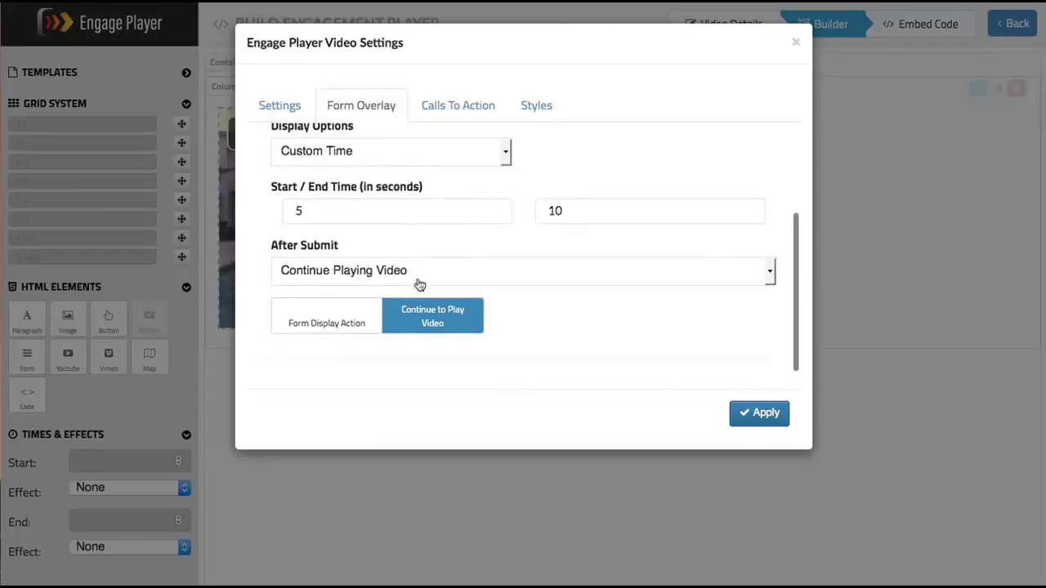
{"action": "left_click", "coordinate": [414, 318]}
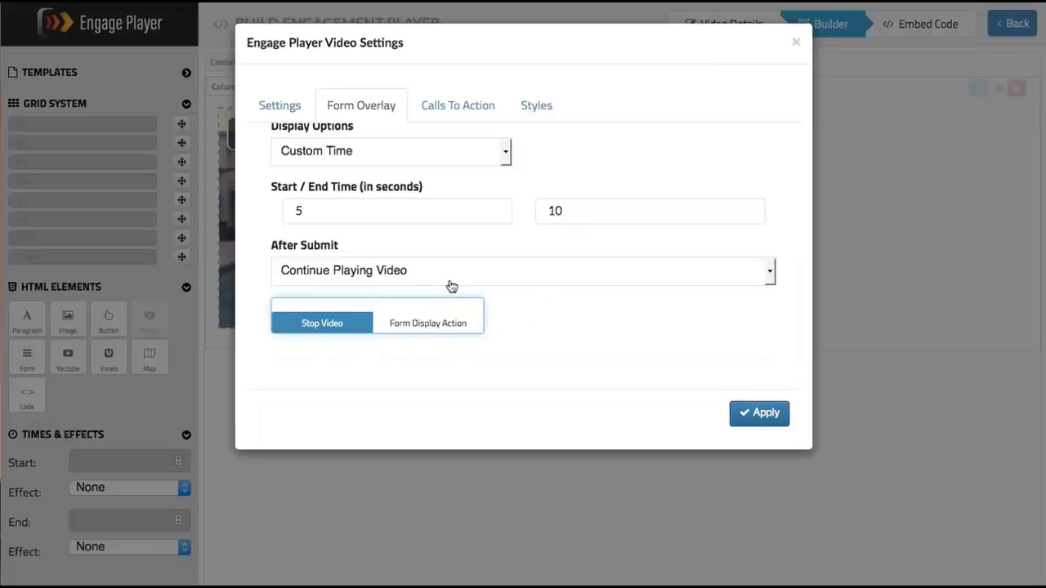
{"action": "left_click", "coordinate": [767, 415]}
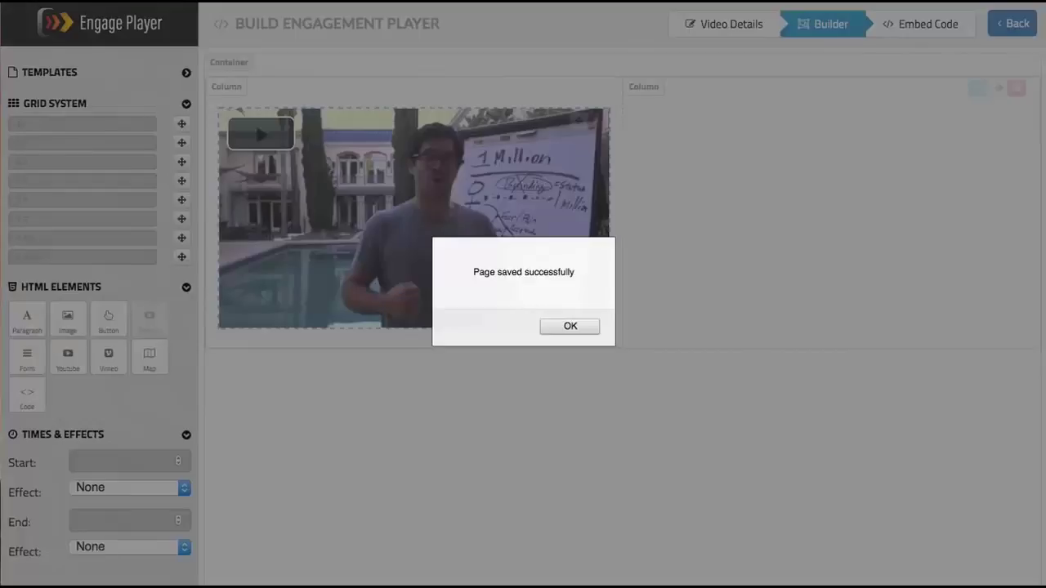
{"action": "left_click", "coordinate": [569, 326]}
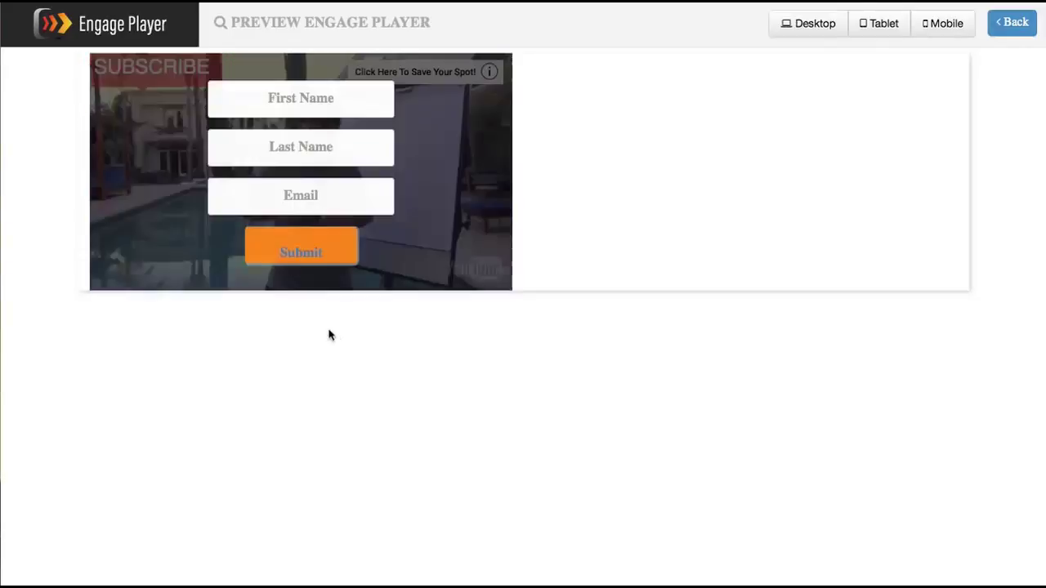
Fill in the overlay form in the player preview with a first name, last name and e-mail, and submit it.
{"action": "left_click", "coordinate": [322, 96]}
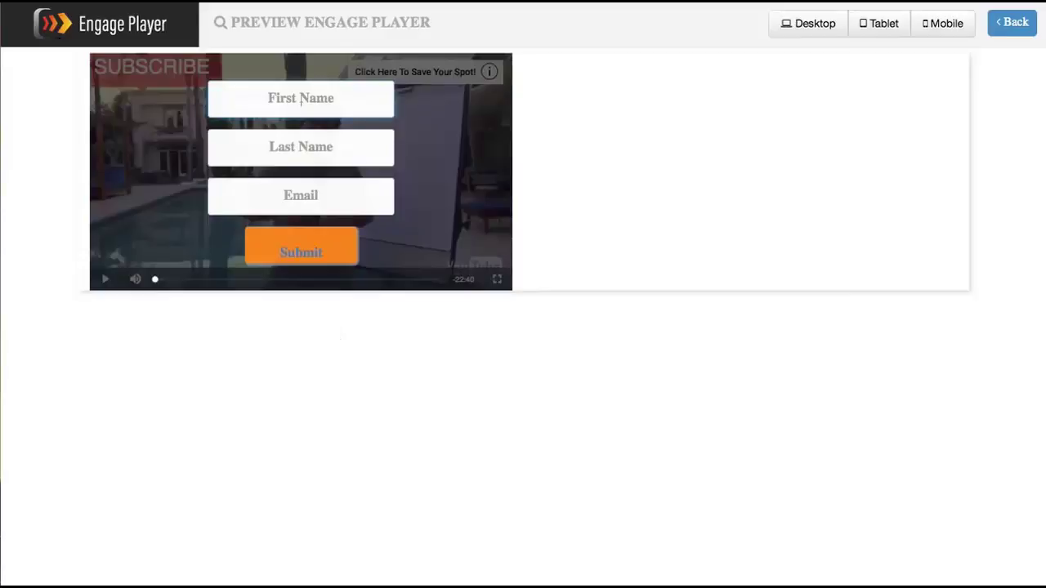
{"action": "type", "text": "Keith"}
{"action": "left_click", "coordinate": [301, 147]}
{"action": "type", "text": "G"}
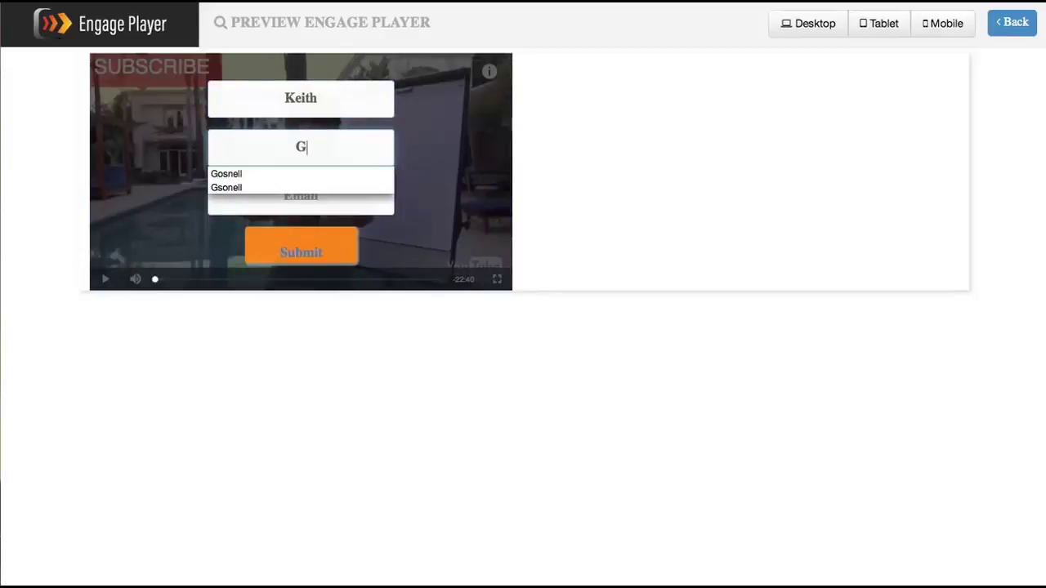
{"action": "key", "text": "Down"}
{"action": "key", "text": "Tab"}
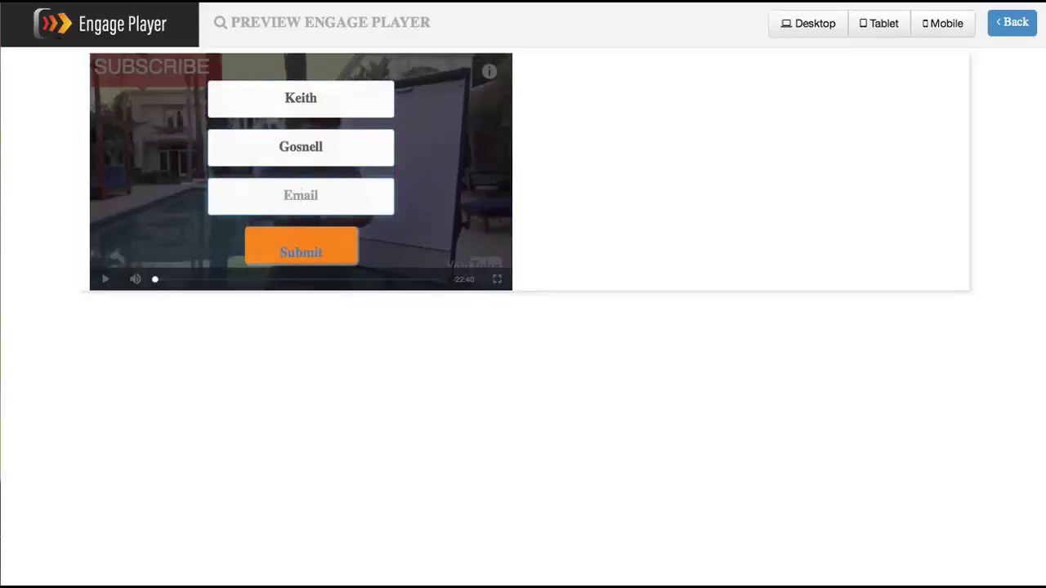
{"action": "type", "text": "k"}
{"action": "key", "text": "Down"}
{"action": "key", "text": "Return"}
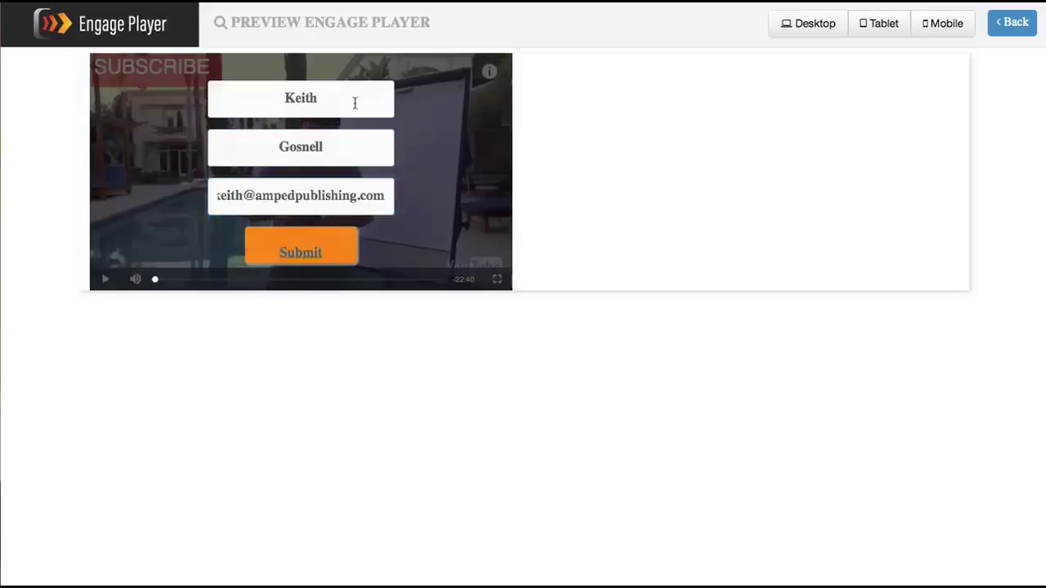
{"action": "left_click", "coordinate": [287, 254]}
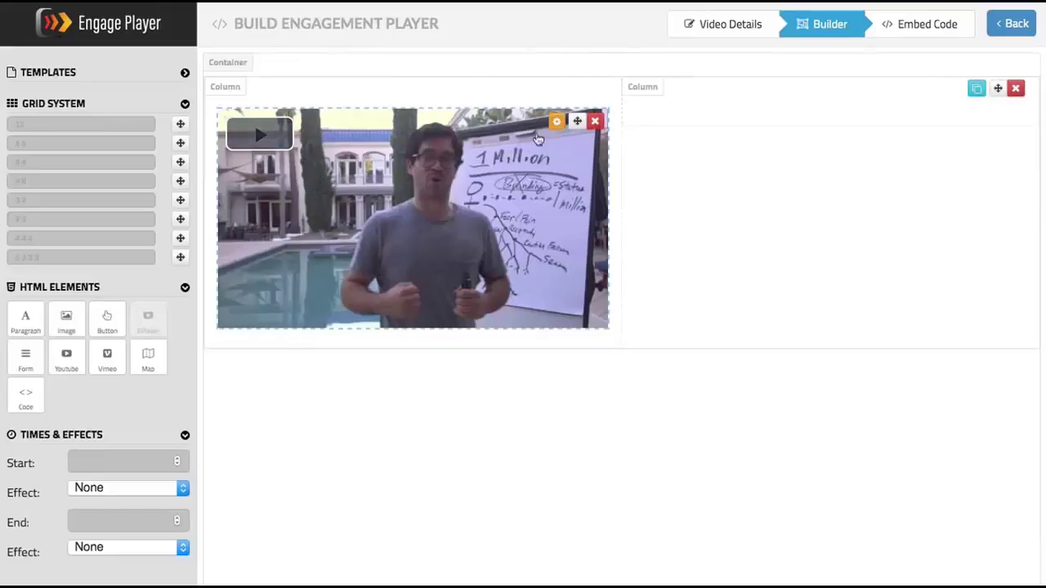
Reopen the video's settings and disable the form overlay.
{"action": "left_click", "coordinate": [522, 142]}
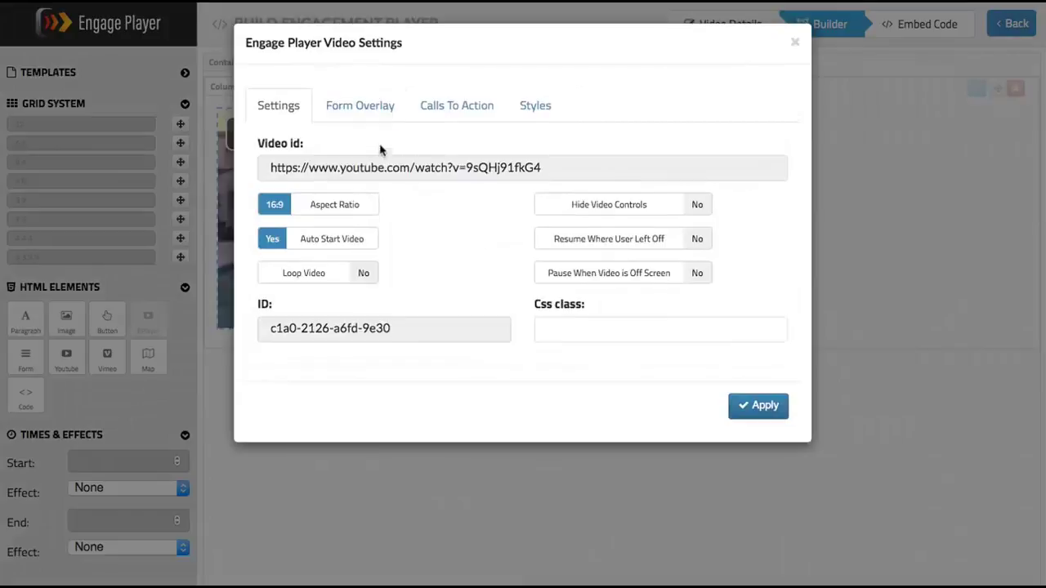
{"action": "left_click", "coordinate": [373, 119]}
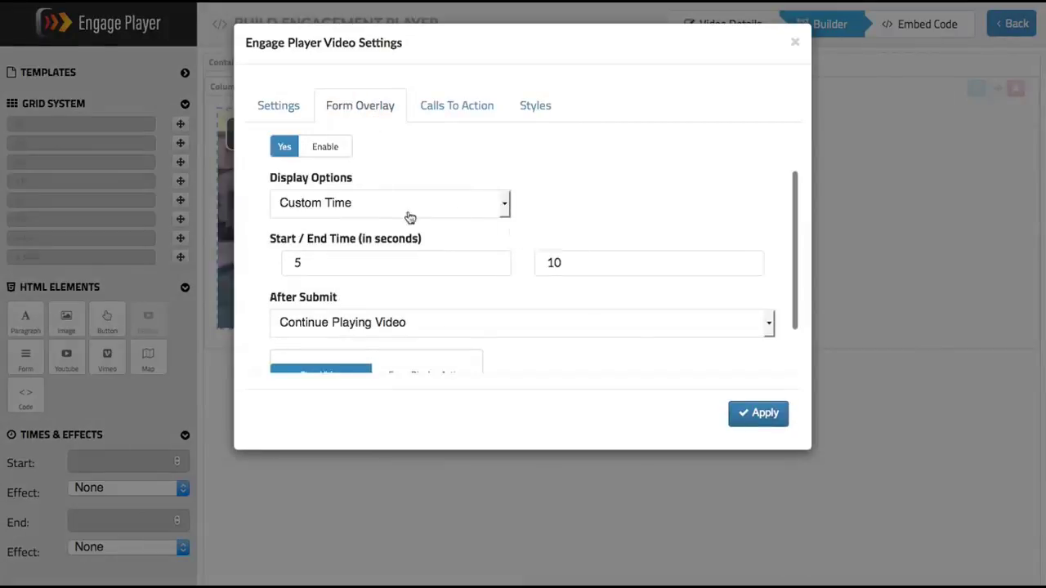
{"action": "scroll", "coordinate": [578, 211], "scroll_direction": "down", "scroll_amount": 2}
{"action": "scroll", "coordinate": [578, 211], "scroll_direction": "up", "scroll_amount": 4}
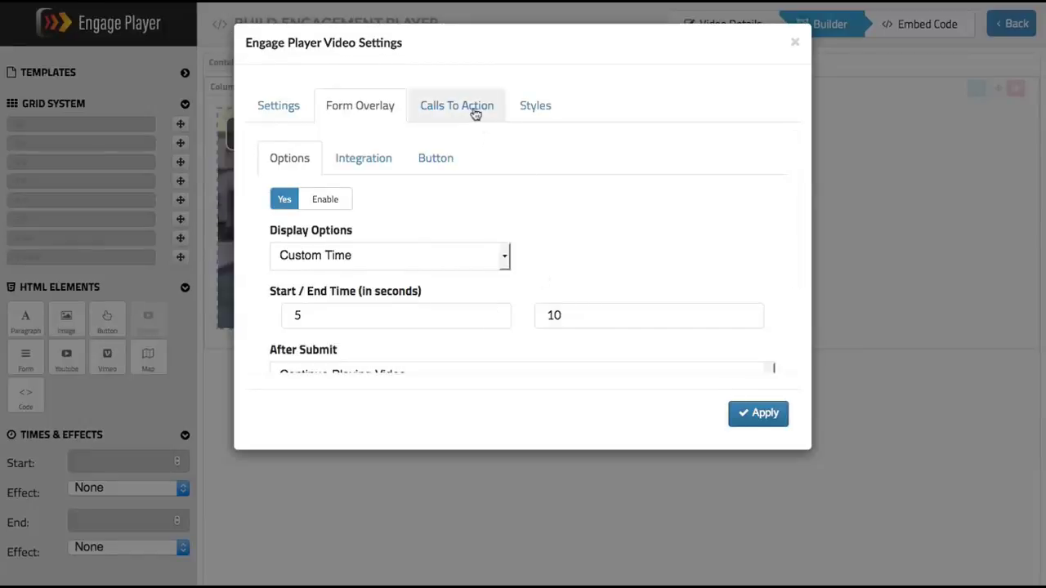
{"action": "left_click", "coordinate": [315, 210]}
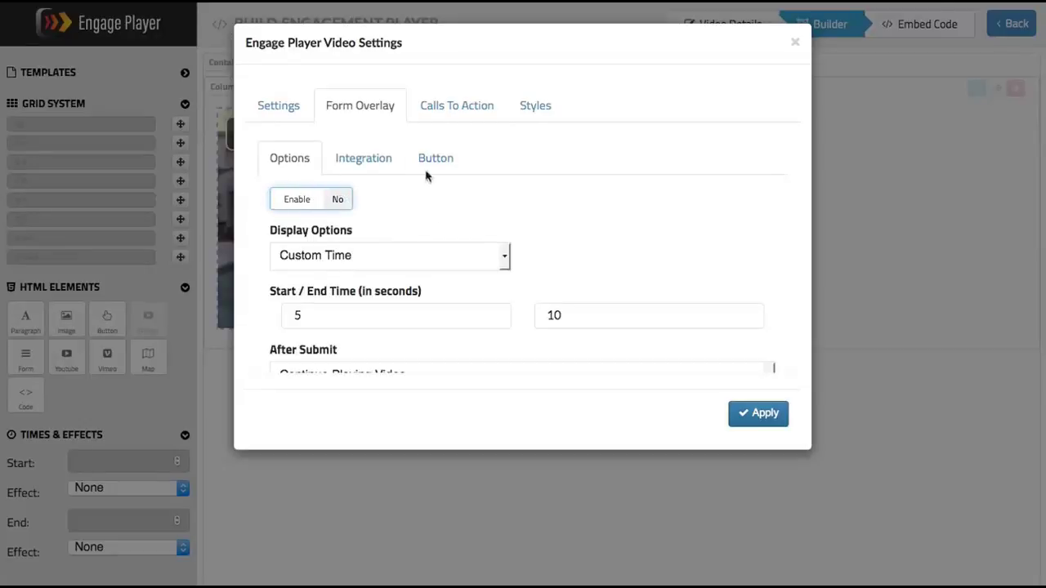
Enable the video's call to action with Text - Robust Editor as the call out type.
{"action": "left_click", "coordinate": [441, 106]}
{"action": "left_click", "coordinate": [325, 210]}
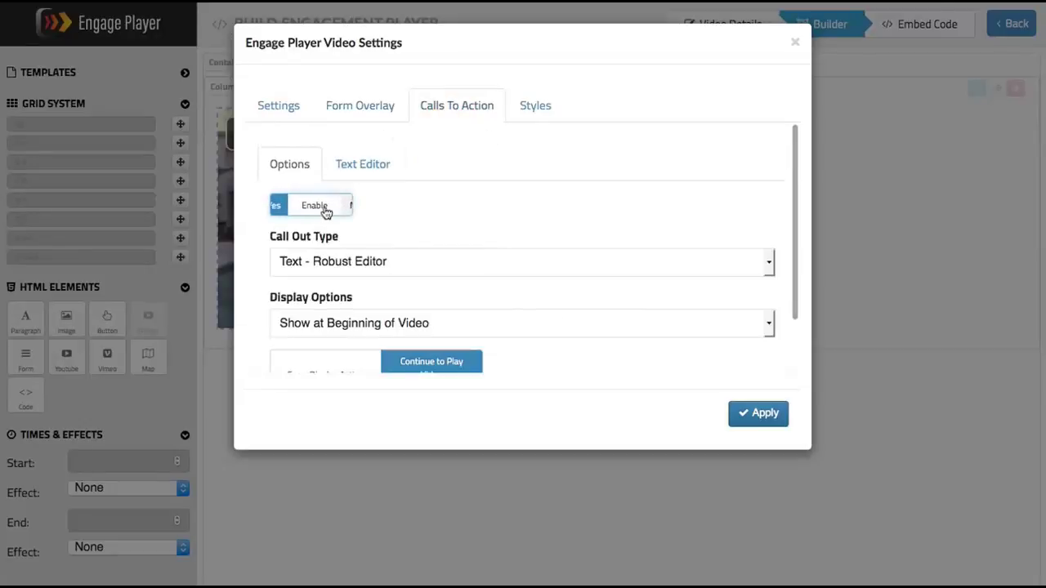
{"action": "scroll", "coordinate": [434, 228], "scroll_direction": "down", "scroll_amount": 1}
{"action": "left_click", "coordinate": [492, 245]}
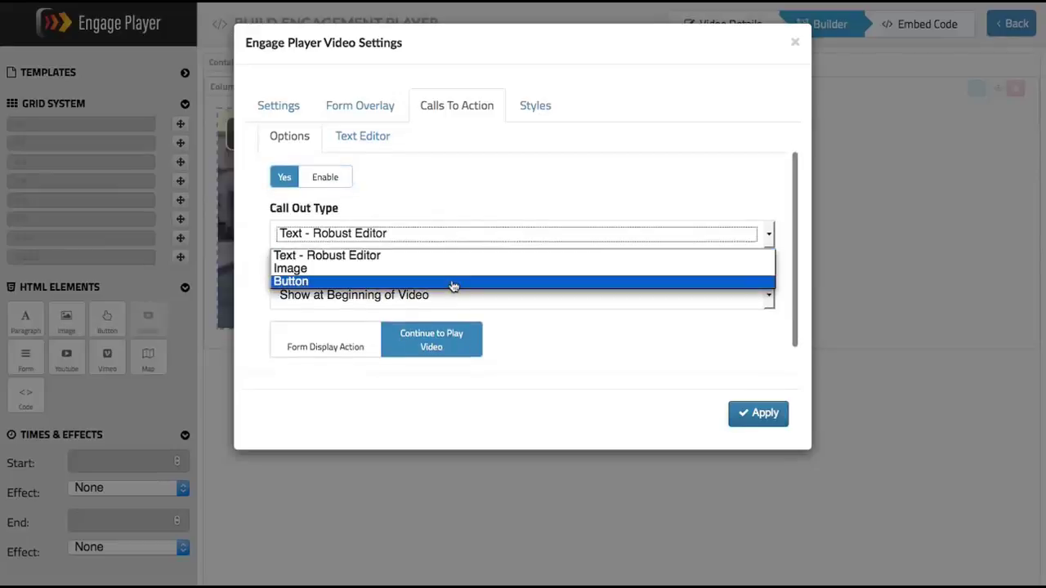
{"action": "left_click", "coordinate": [455, 257]}
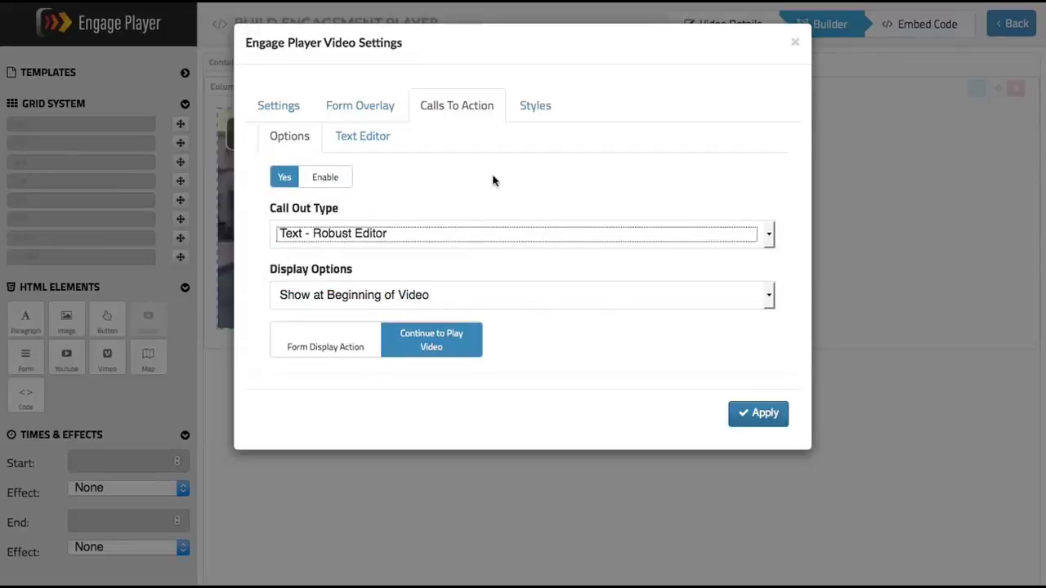
Set the call to action to display at a custom time, starting at 5 seconds and ending at 8 seconds.
{"action": "scroll", "coordinate": [427, 188], "scroll_direction": "down", "scroll_amount": 1}
{"action": "scroll", "coordinate": [427, 188], "scroll_direction": "up", "scroll_amount": 1}
{"action": "scroll", "coordinate": [426, 188], "scroll_direction": "down", "scroll_amount": 1}
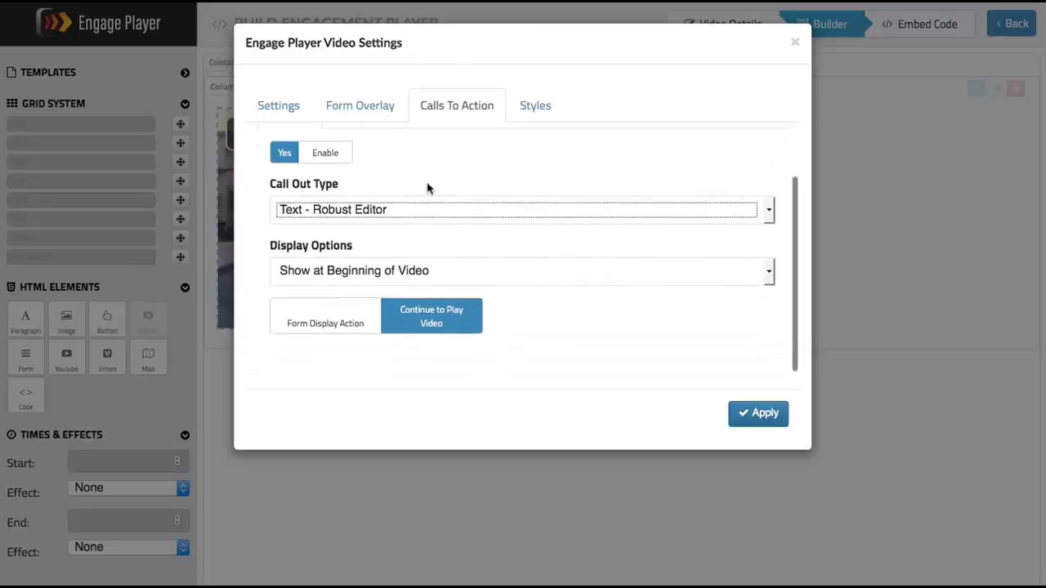
{"action": "scroll", "coordinate": [426, 188], "scroll_direction": "up", "scroll_amount": 1}
{"action": "scroll", "coordinate": [434, 215], "scroll_direction": "down", "scroll_amount": 1}
{"action": "left_click", "coordinate": [412, 277]}
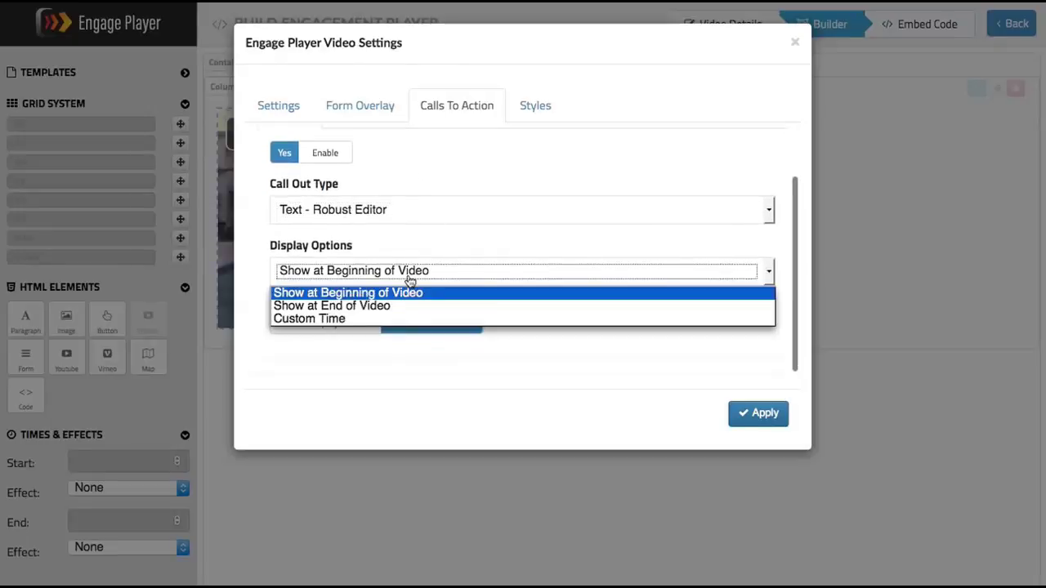
{"action": "left_click", "coordinate": [403, 319]}
{"action": "left_click", "coordinate": [407, 327]}
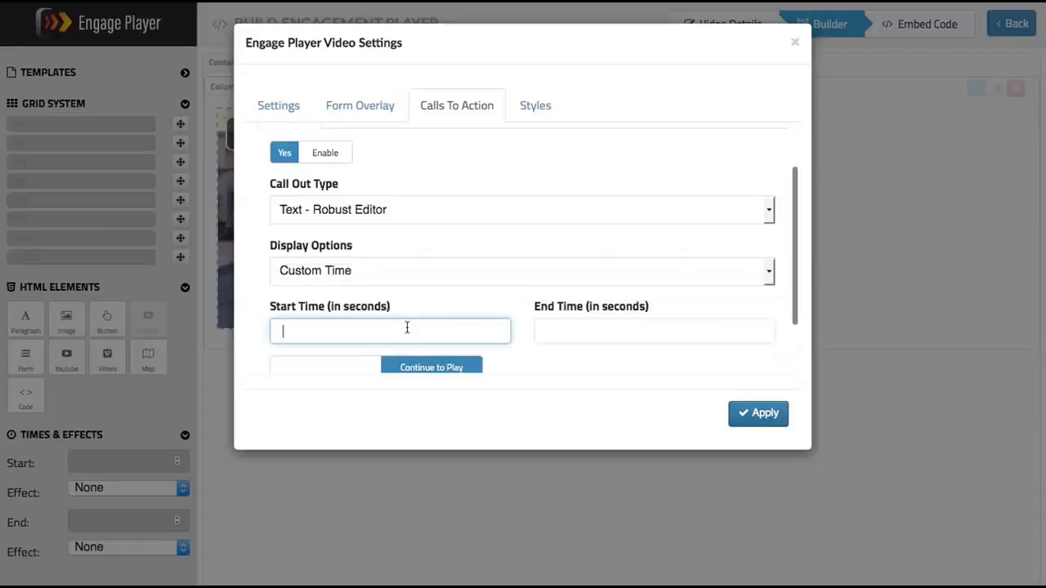
{"action": "type", "text": "5"}
{"action": "left_click", "coordinate": [579, 327]}
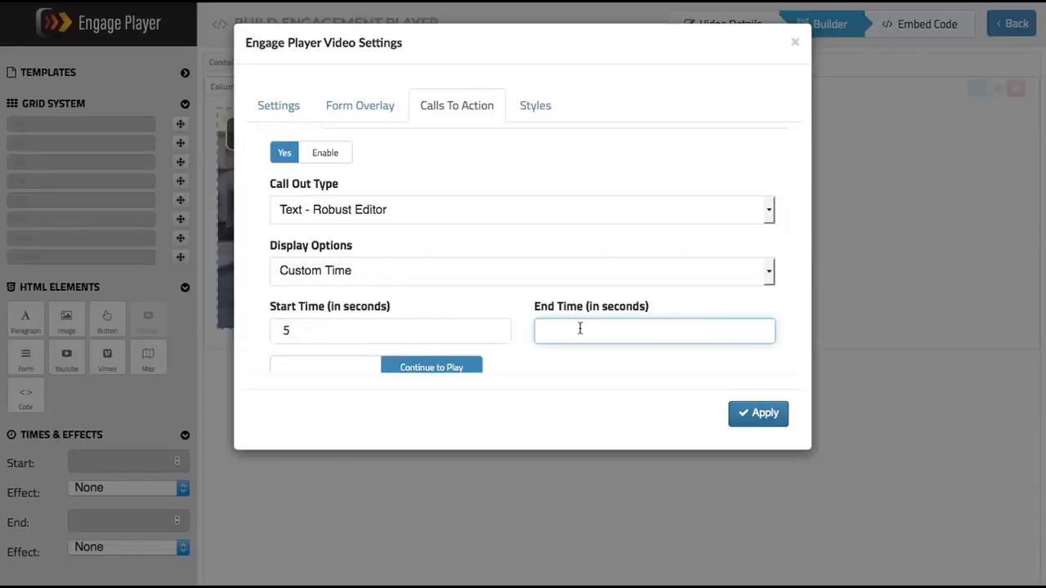
{"action": "scroll", "coordinate": [497, 302], "scroll_direction": "down", "scroll_amount": 2}
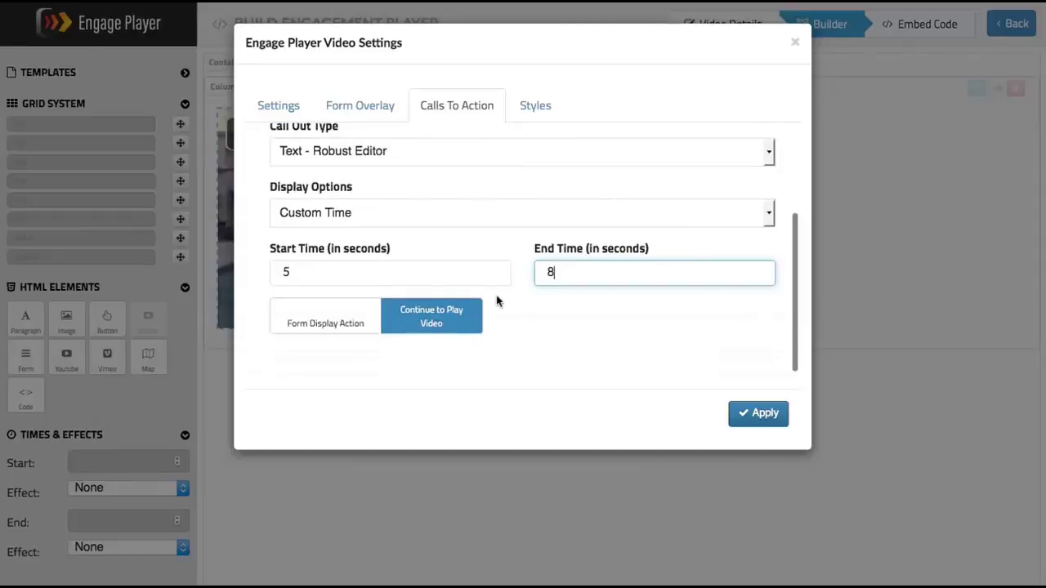
Switch the call to action's display action to Stop Video and back to Continue to Play Video, and view its text editor.
{"action": "left_click", "coordinate": [414, 323]}
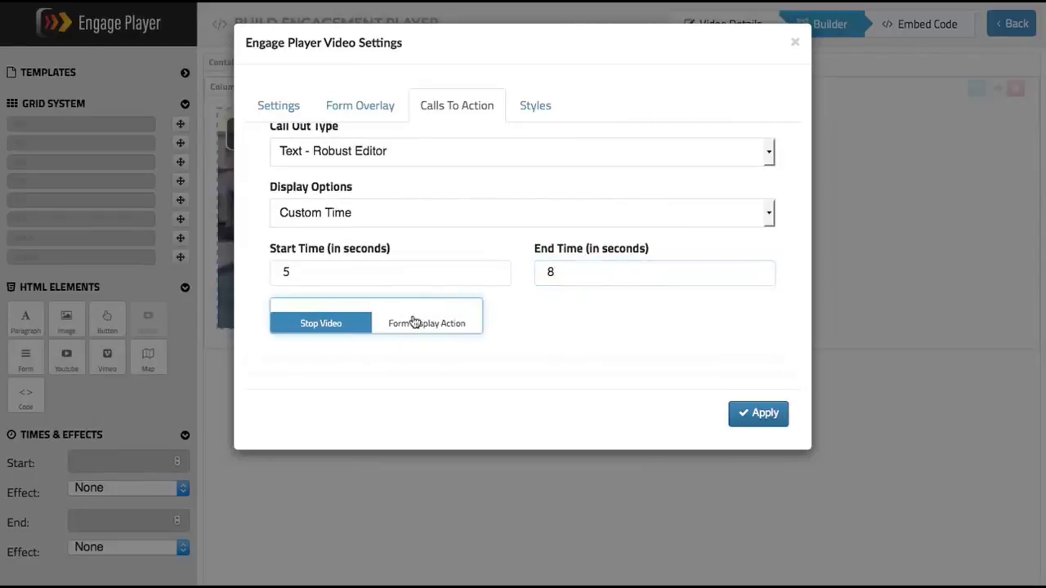
{"action": "left_click", "coordinate": [409, 322]}
{"action": "scroll", "coordinate": [444, 273], "scroll_direction": "up", "scroll_amount": 3}
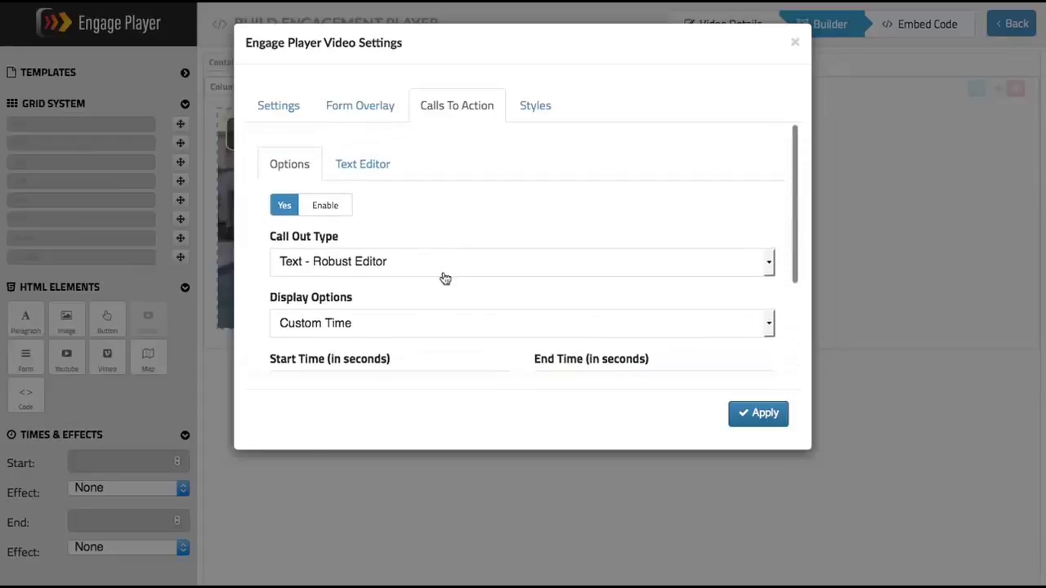
{"action": "left_click", "coordinate": [372, 163]}
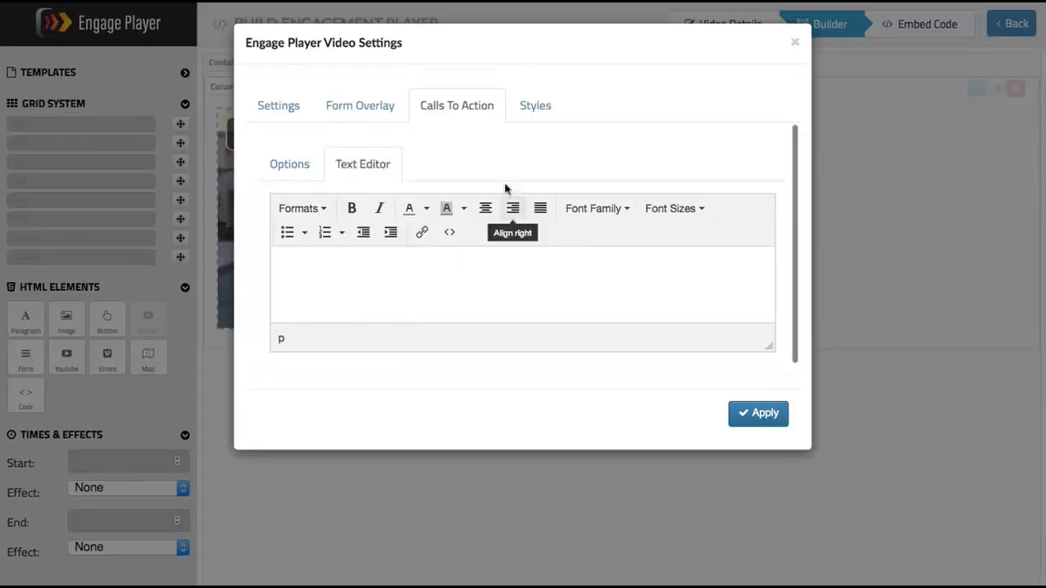
{"action": "left_click", "coordinate": [395, 260]}
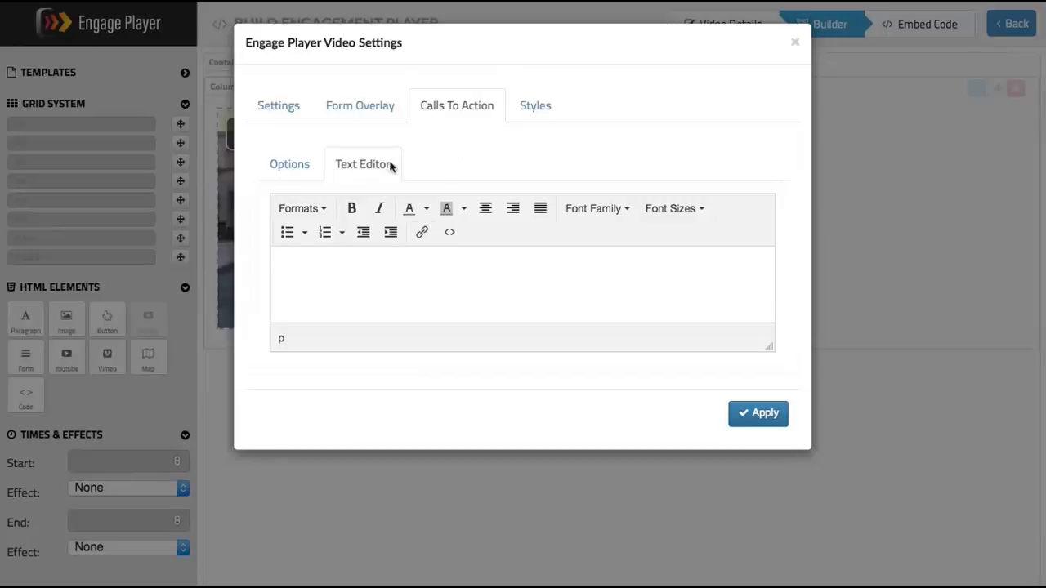
Change the call out type to Image and examine its source URL and link options.
{"action": "left_click", "coordinate": [290, 167]}
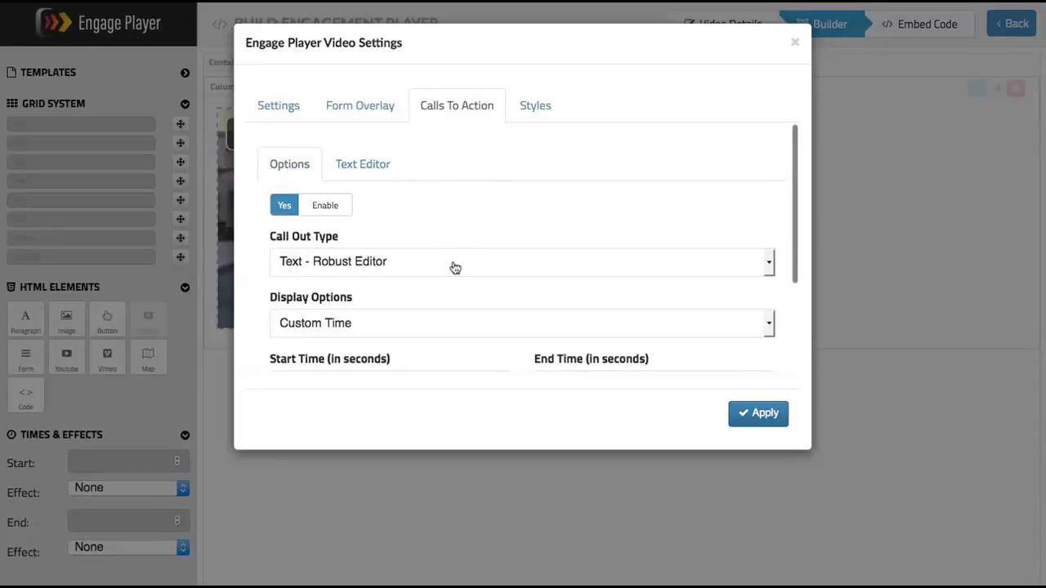
{"action": "left_click", "coordinate": [435, 271]}
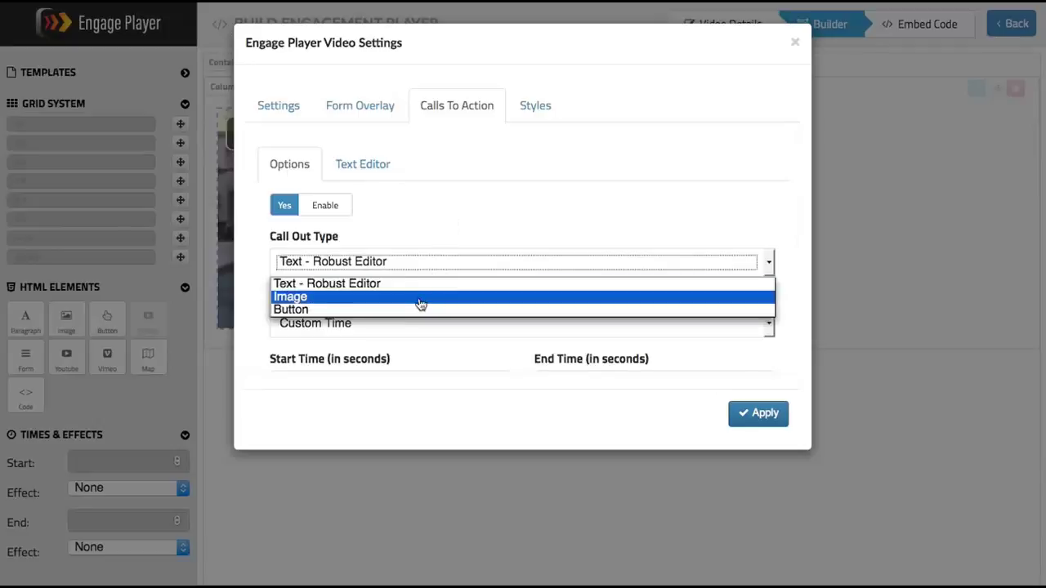
{"action": "left_click", "coordinate": [421, 303]}
{"action": "left_click", "coordinate": [364, 178]}
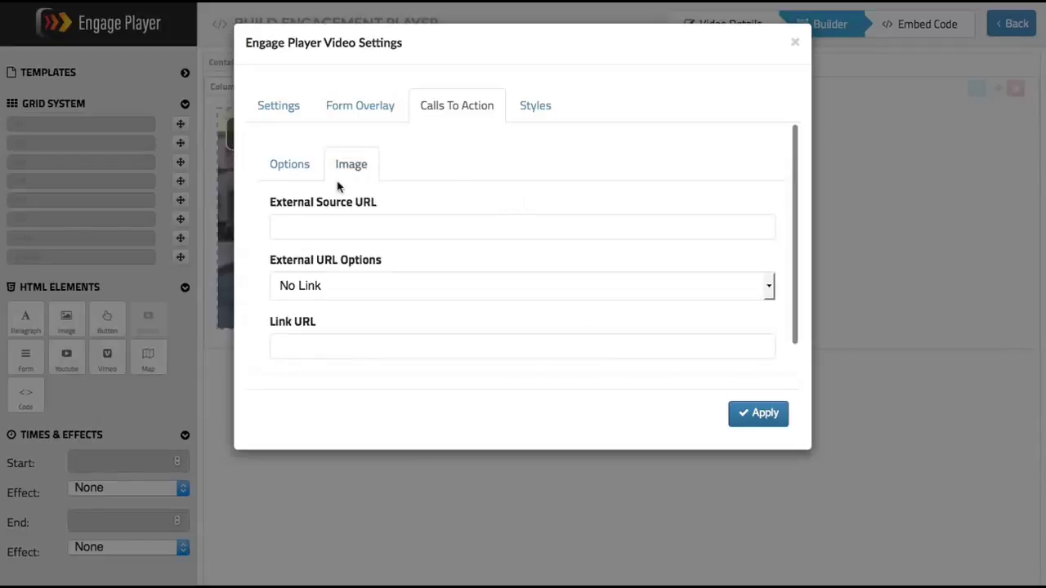
{"action": "left_click", "coordinate": [288, 166]}
{"action": "scroll", "coordinate": [481, 262], "scroll_direction": "down", "scroll_amount": 2}
{"action": "scroll", "coordinate": [482, 261], "scroll_direction": "up", "scroll_amount": 2}
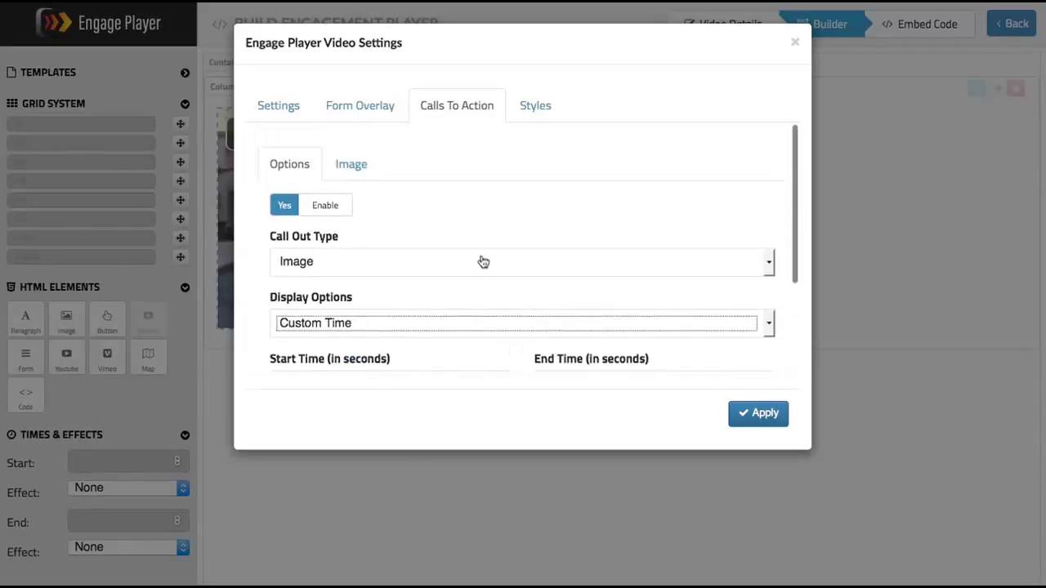
{"action": "left_click", "coordinate": [353, 175]}
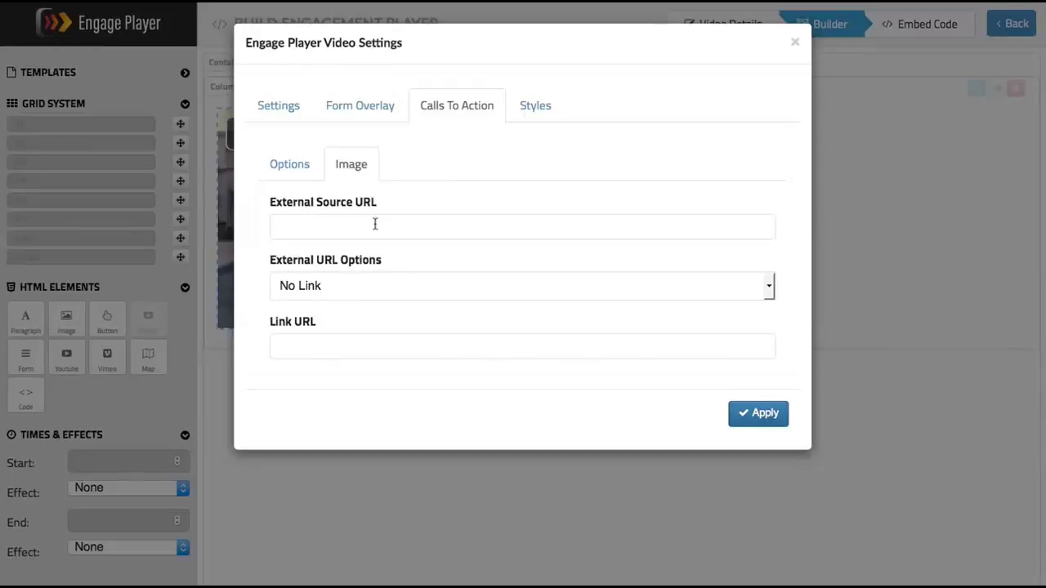
{"action": "left_click", "coordinate": [340, 296]}
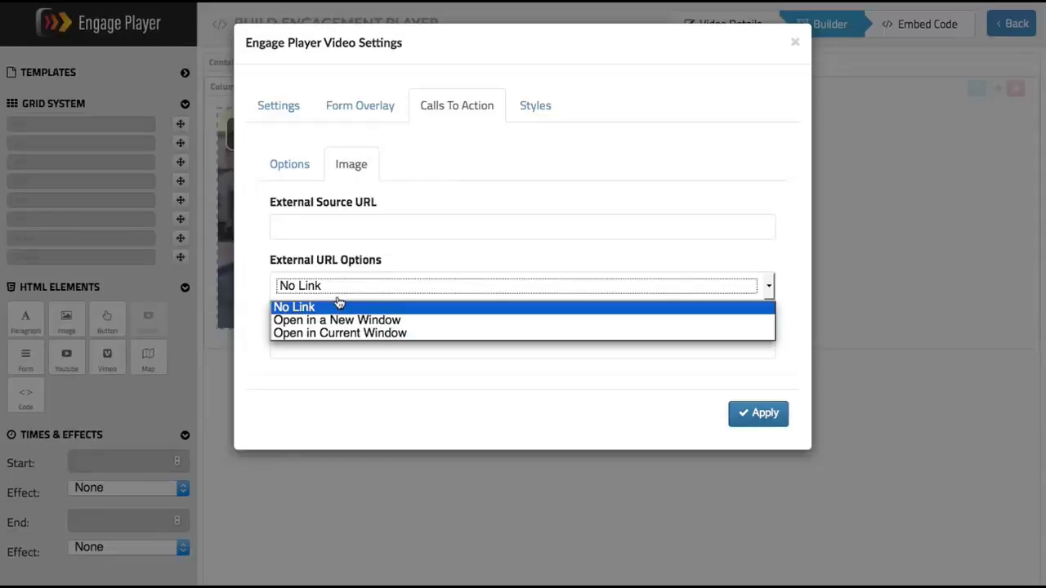
{"action": "left_click", "coordinate": [501, 258]}
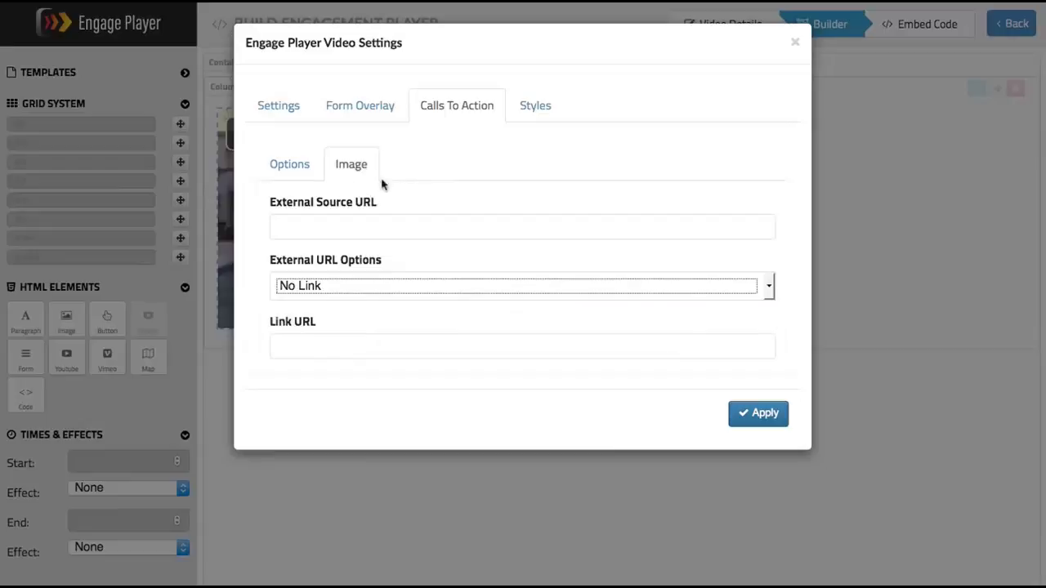
Change the call to action's call out type to Button.
{"action": "left_click", "coordinate": [294, 167]}
{"action": "left_click", "coordinate": [433, 271]}
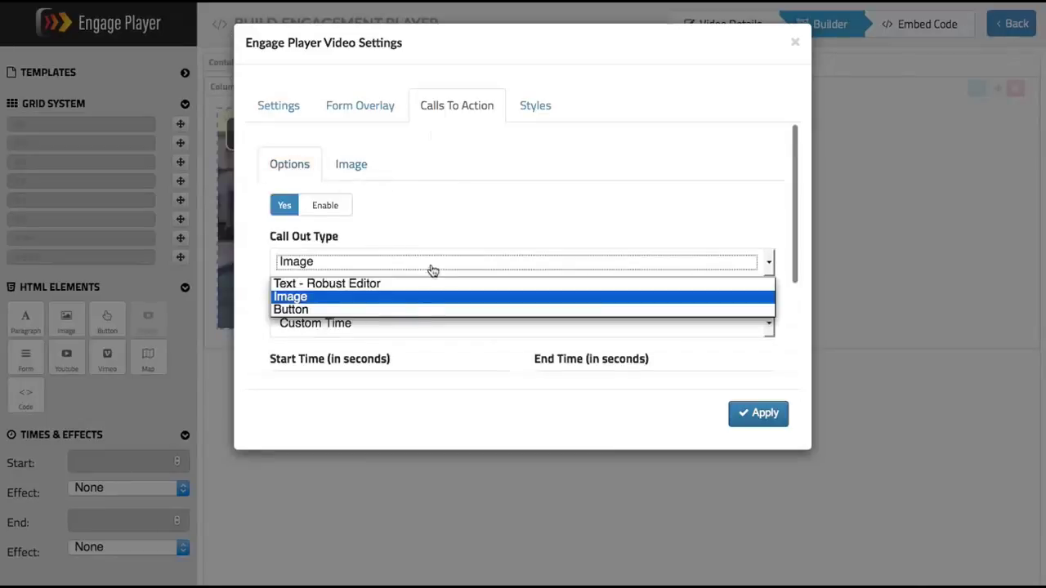
{"action": "left_click", "coordinate": [408, 311]}
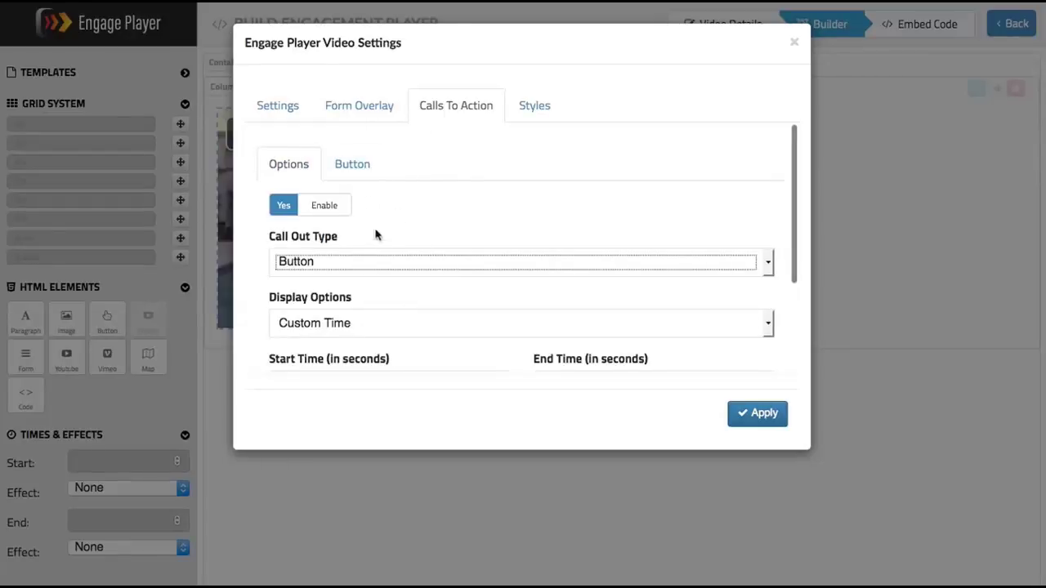
{"action": "scroll", "coordinate": [411, 267], "scroll_direction": "down", "scroll_amount": 3}
{"action": "scroll", "coordinate": [411, 262], "scroll_direction": "up", "scroll_amount": 3}
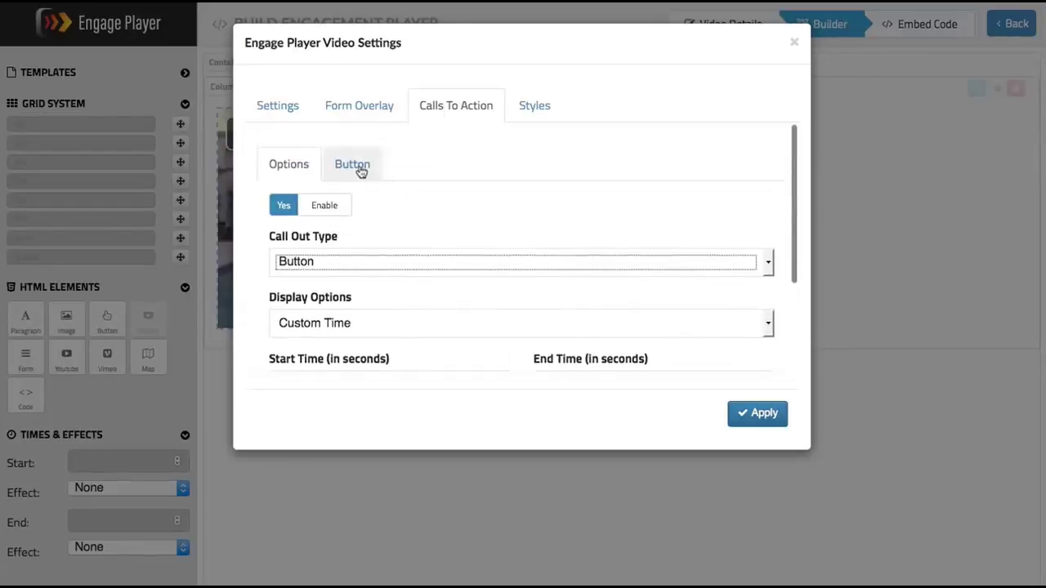
Examine the call out button's label, link, style, size, text color and shadow settings.
{"action": "left_click", "coordinate": [360, 170]}
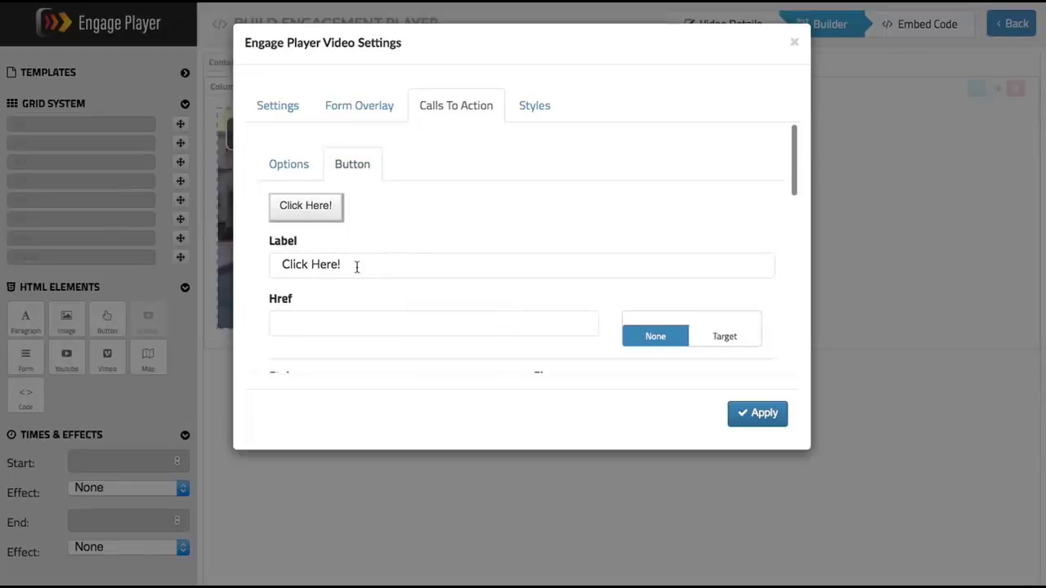
{"action": "scroll", "coordinate": [361, 263], "scroll_direction": "down", "scroll_amount": 1}
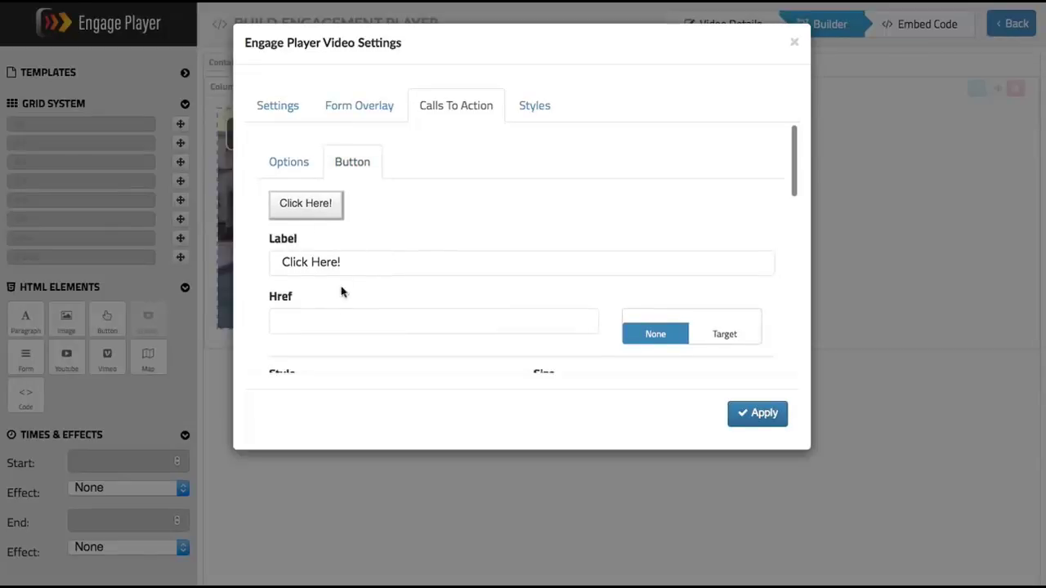
{"action": "scroll", "coordinate": [359, 322], "scroll_direction": "down", "scroll_amount": 2}
{"action": "scroll", "coordinate": [406, 316], "scroll_direction": "down", "scroll_amount": 2}
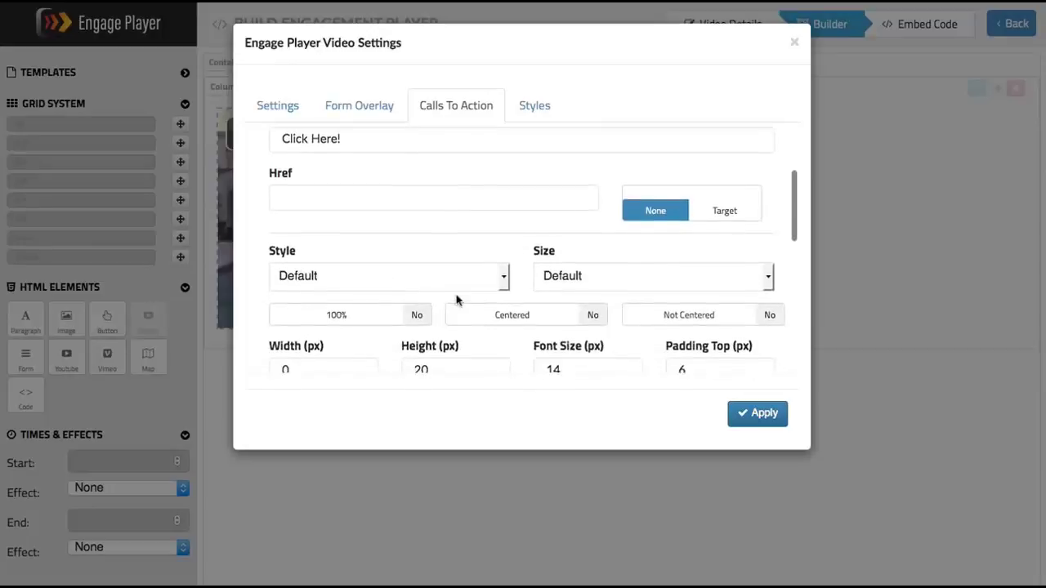
{"action": "left_click", "coordinate": [447, 286]}
{"action": "left_click", "coordinate": [460, 254]}
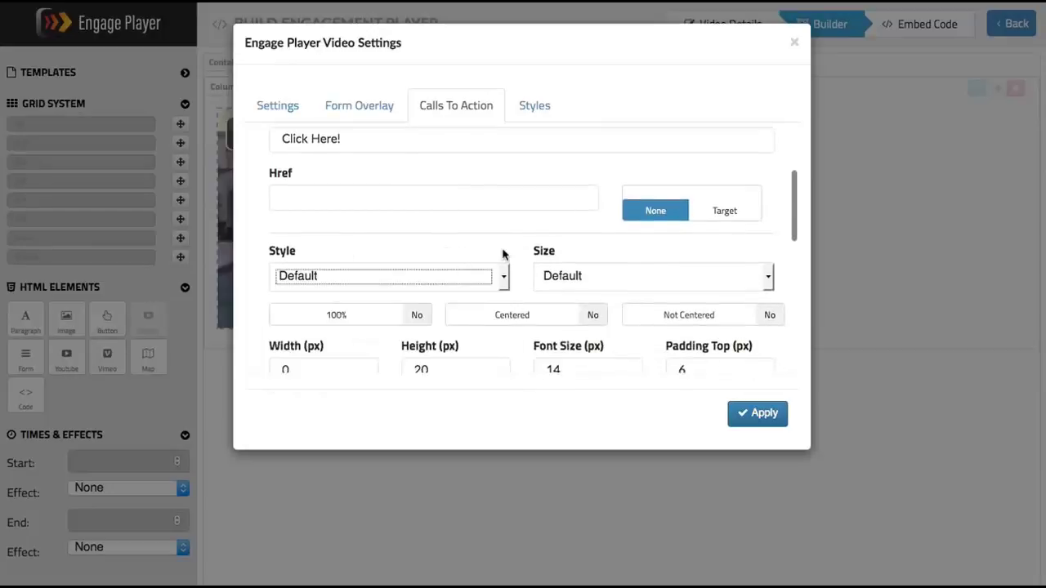
{"action": "scroll", "coordinate": [503, 253], "scroll_direction": "down", "scroll_amount": 4}
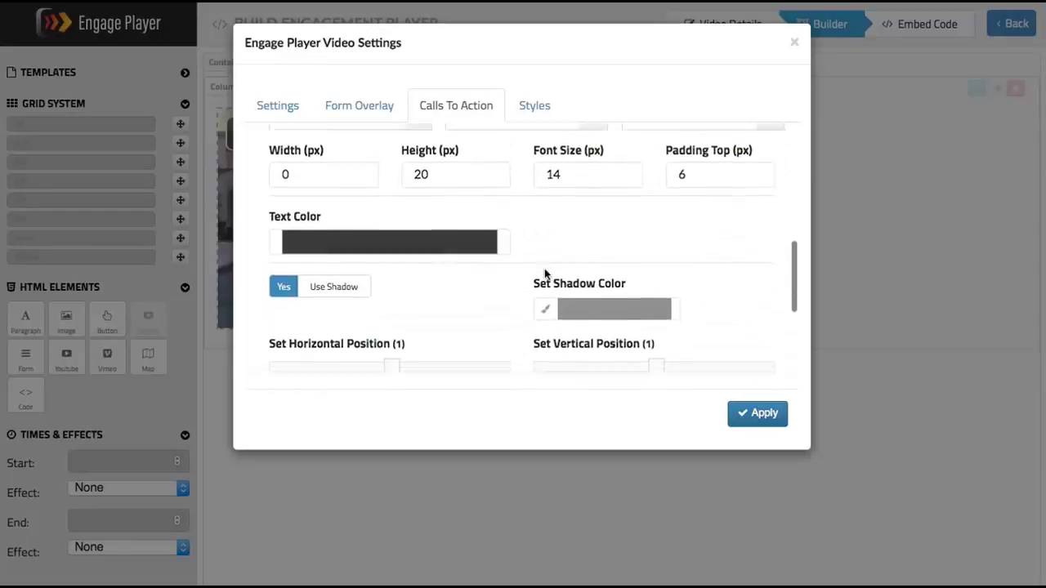
{"action": "scroll", "coordinate": [545, 274], "scroll_direction": "down", "scroll_amount": 3}
{"action": "scroll", "coordinate": [545, 274], "scroll_direction": "up", "scroll_amount": 2}
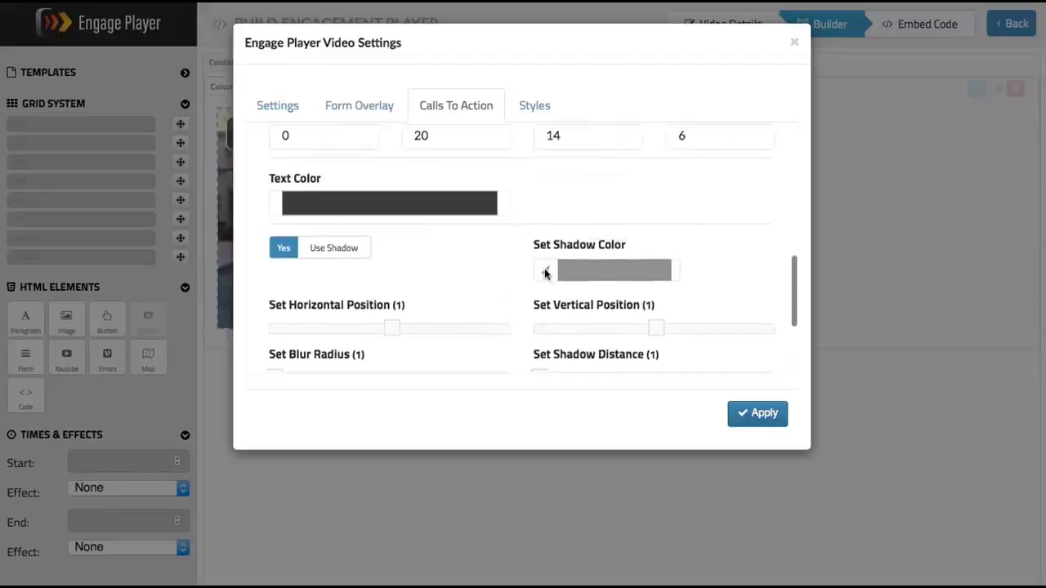
{"action": "scroll", "coordinate": [545, 273], "scroll_direction": "up", "scroll_amount": 5}
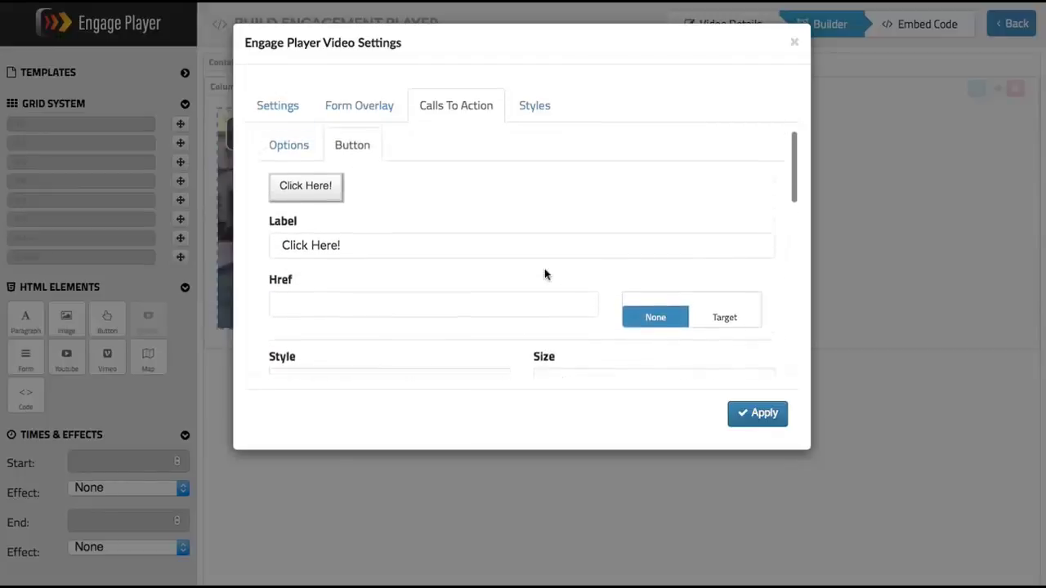
{"action": "scroll", "coordinate": [545, 273], "scroll_direction": "up", "scroll_amount": 1}
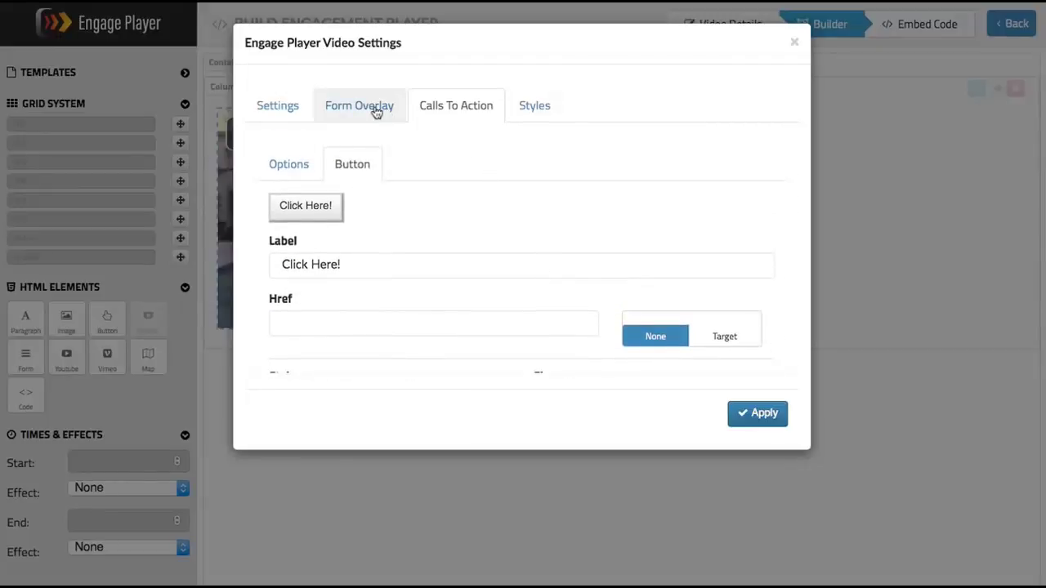
{"action": "scroll", "coordinate": [409, 134], "scroll_direction": "down", "scroll_amount": 1}
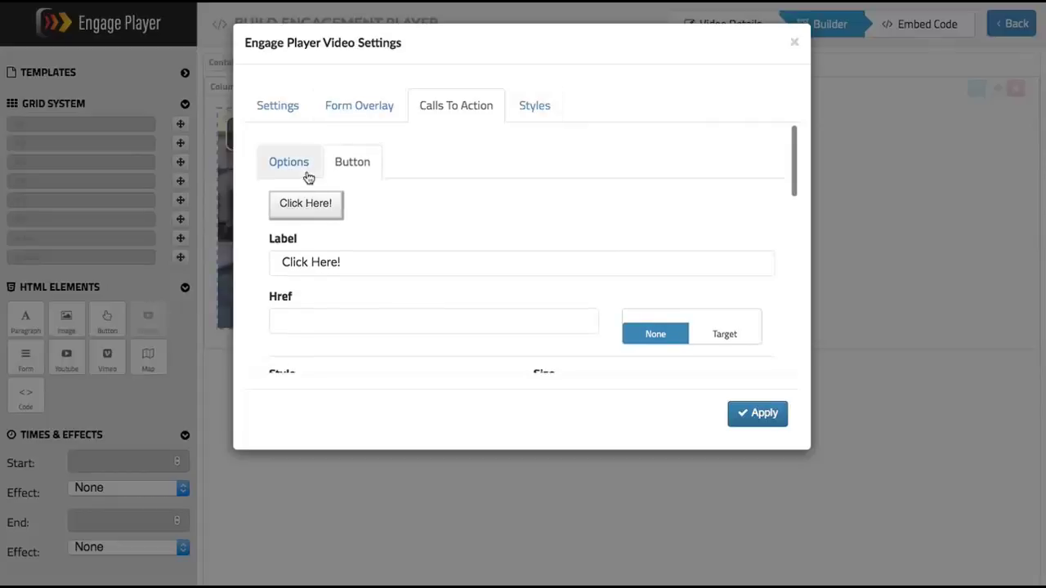
{"action": "scroll", "coordinate": [413, 229], "scroll_direction": "down", "scroll_amount": 3}
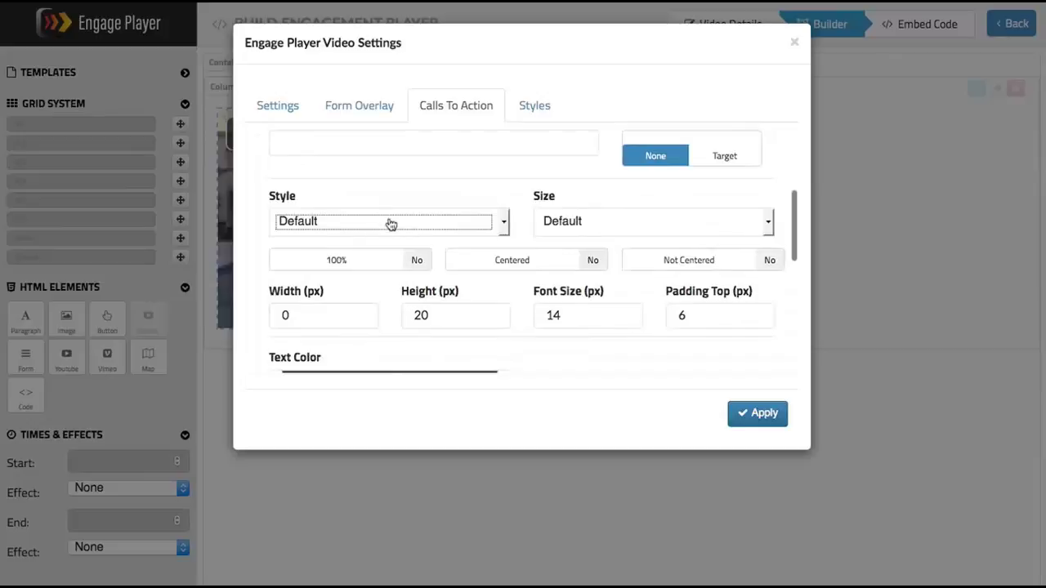
{"action": "scroll", "coordinate": [390, 222], "scroll_direction": "up", "scroll_amount": 3}
Clear the call to action's custom start and end times and set its display option to Show at End of Video.
{"action": "left_click", "coordinate": [297, 167]}
{"action": "scroll", "coordinate": [433, 299], "scroll_direction": "down", "scroll_amount": 3}
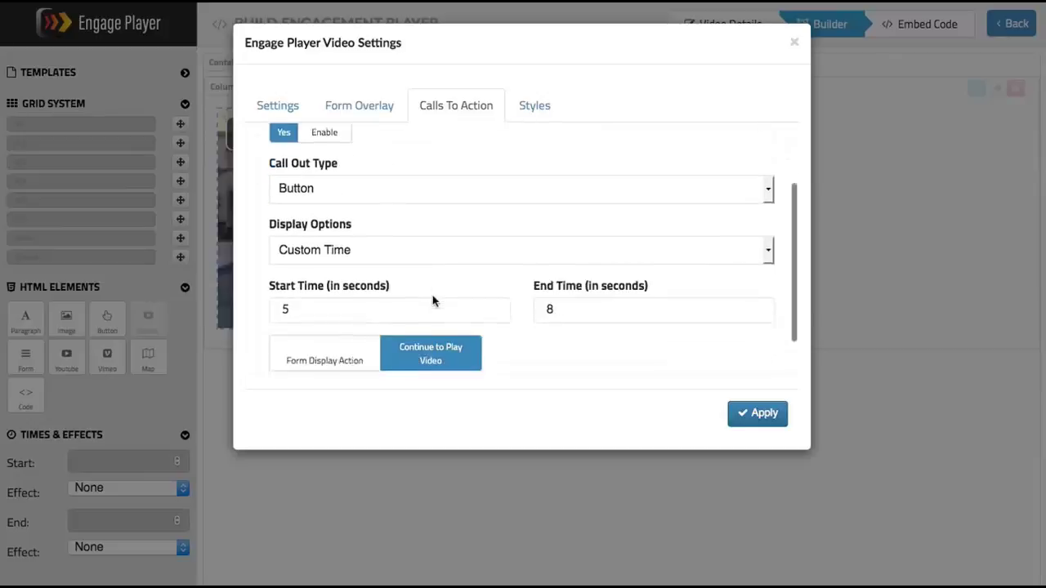
{"action": "left_click", "coordinate": [357, 289]}
{"action": "key", "text": "BackSpace"}
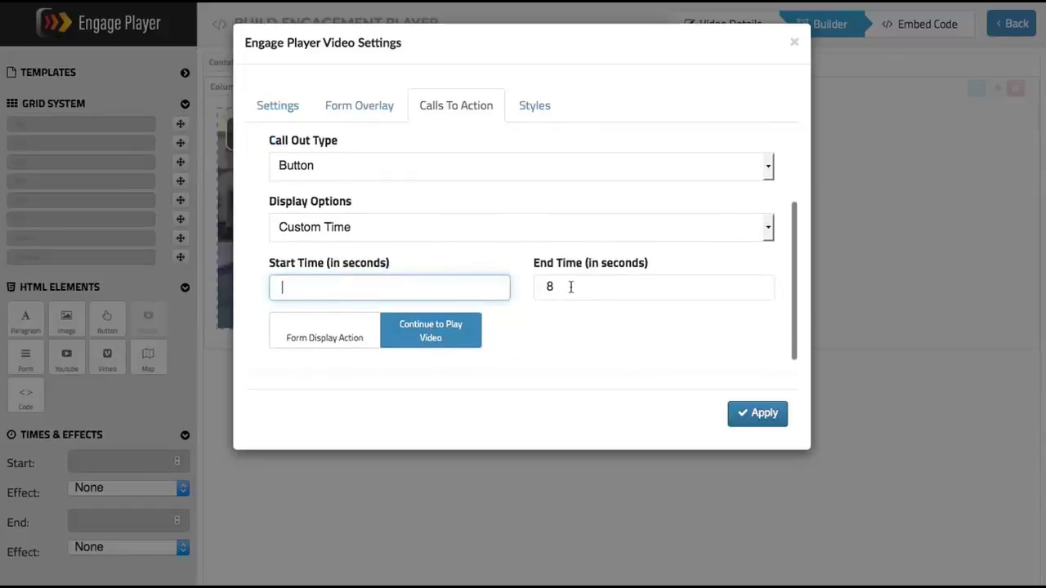
{"action": "left_click", "coordinate": [567, 287]}
{"action": "key", "text": "BackSpace"}
{"action": "left_click", "coordinate": [468, 236]}
{"action": "left_click", "coordinate": [451, 262]}
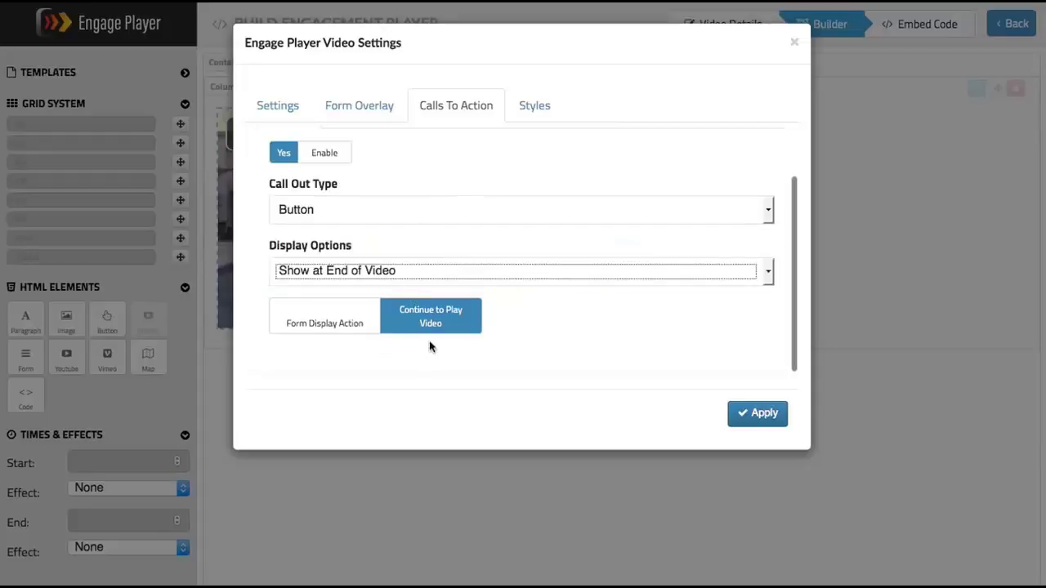
Return to the call out button's settings and review its label and link fields.
{"action": "left_click", "coordinate": [358, 174]}
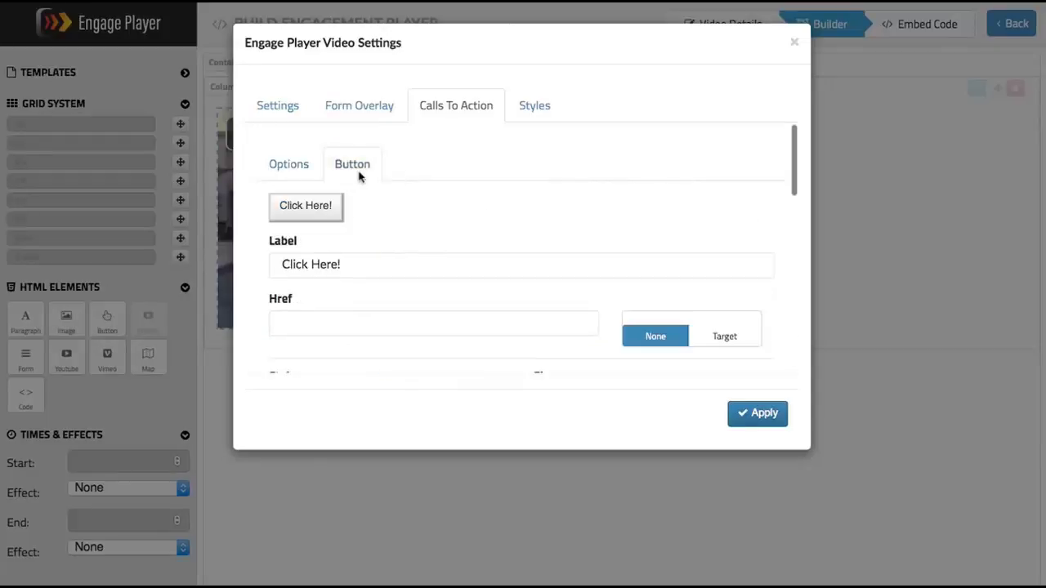
{"action": "scroll", "coordinate": [404, 261], "scroll_direction": "down", "scroll_amount": 1}
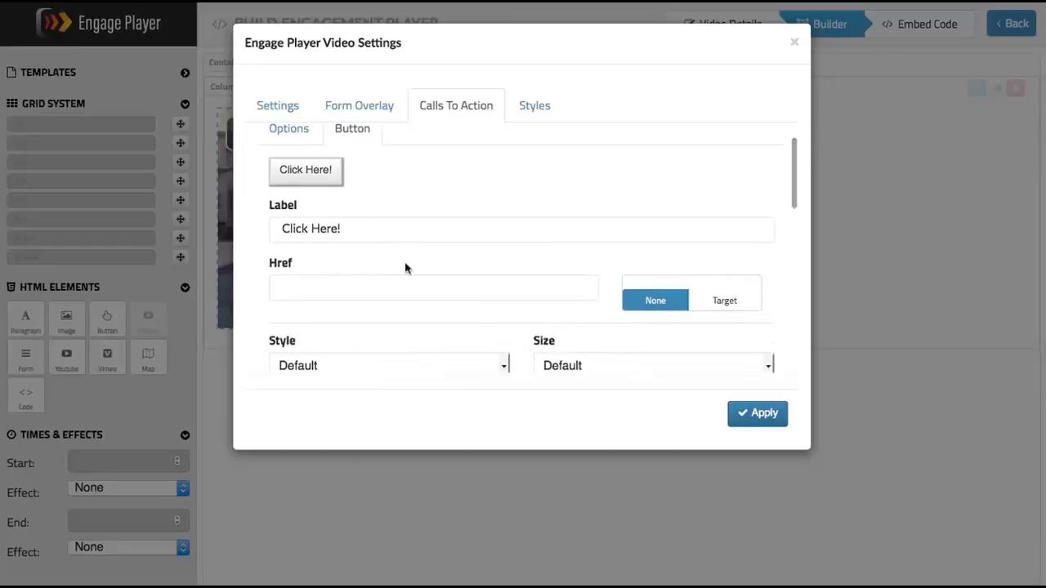
{"action": "scroll", "coordinate": [423, 221], "scroll_direction": "up", "scroll_amount": 1}
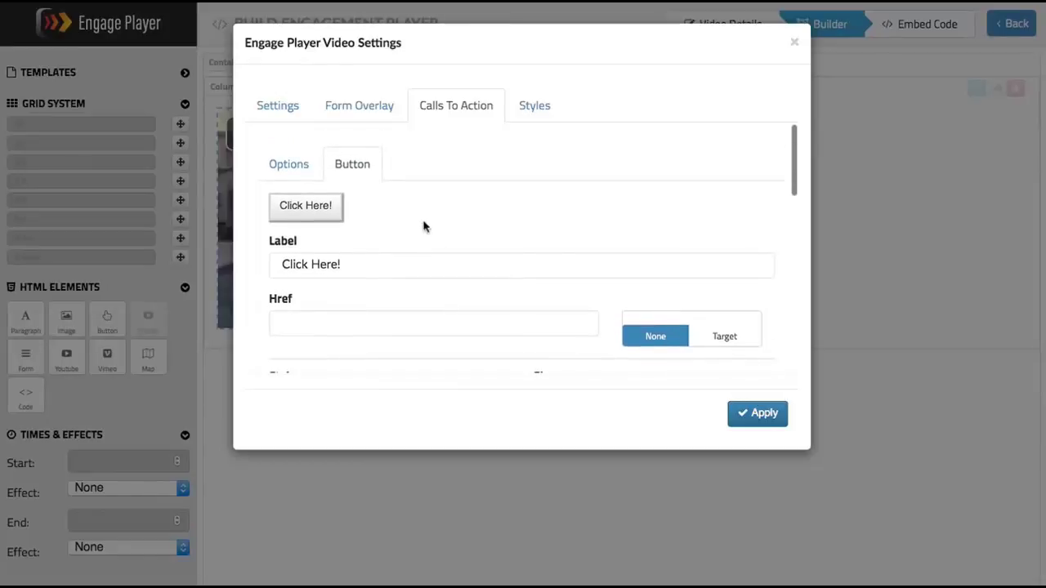
Apply and save the button call to action settings, and preview the player at the end of the video.
{"action": "left_click", "coordinate": [738, 414]}
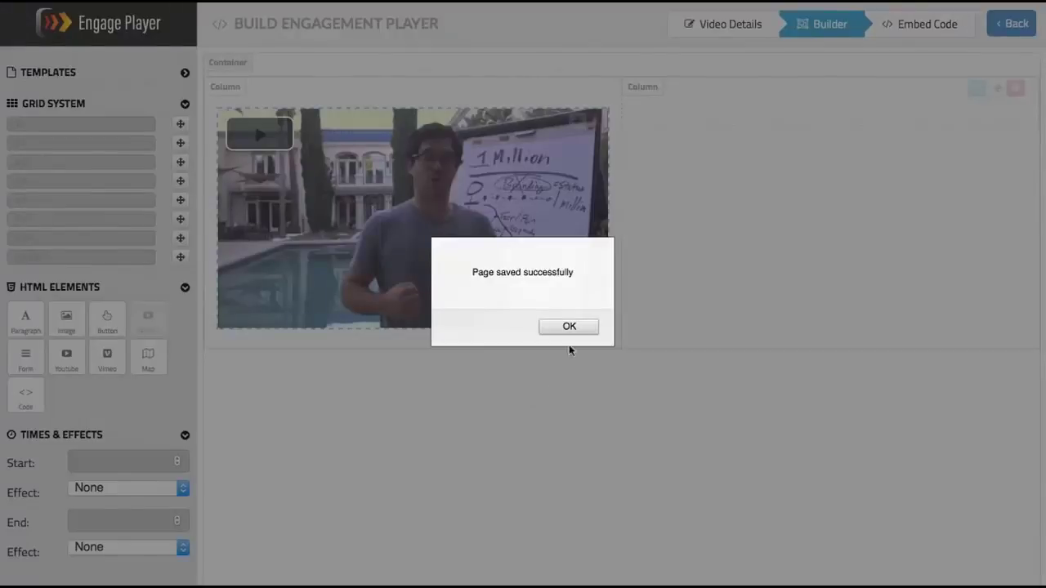
{"action": "left_click", "coordinate": [569, 327]}
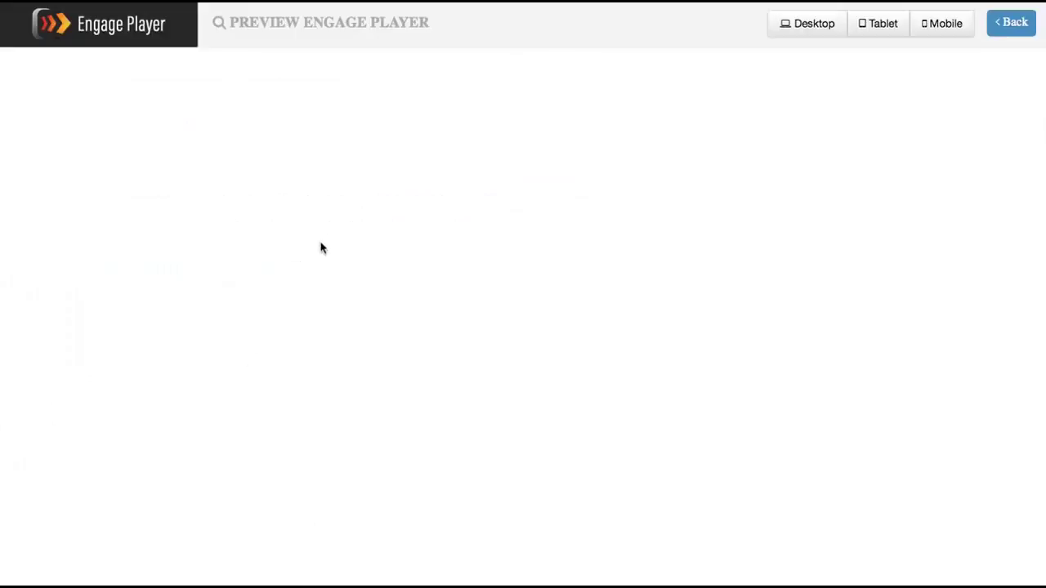
{"action": "left_click", "coordinate": [320, 243]}
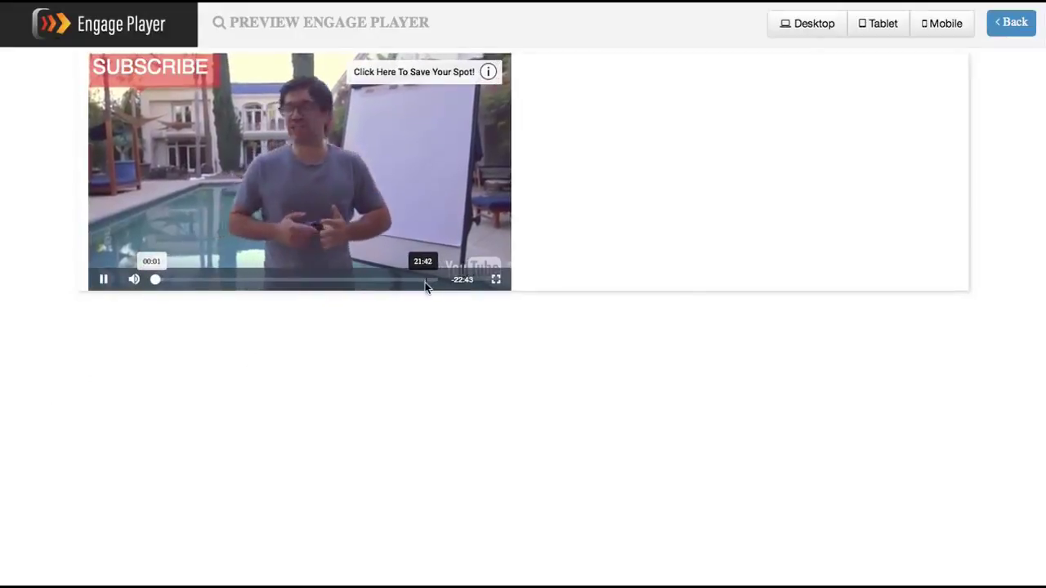
{"action": "left_click", "coordinate": [439, 282]}
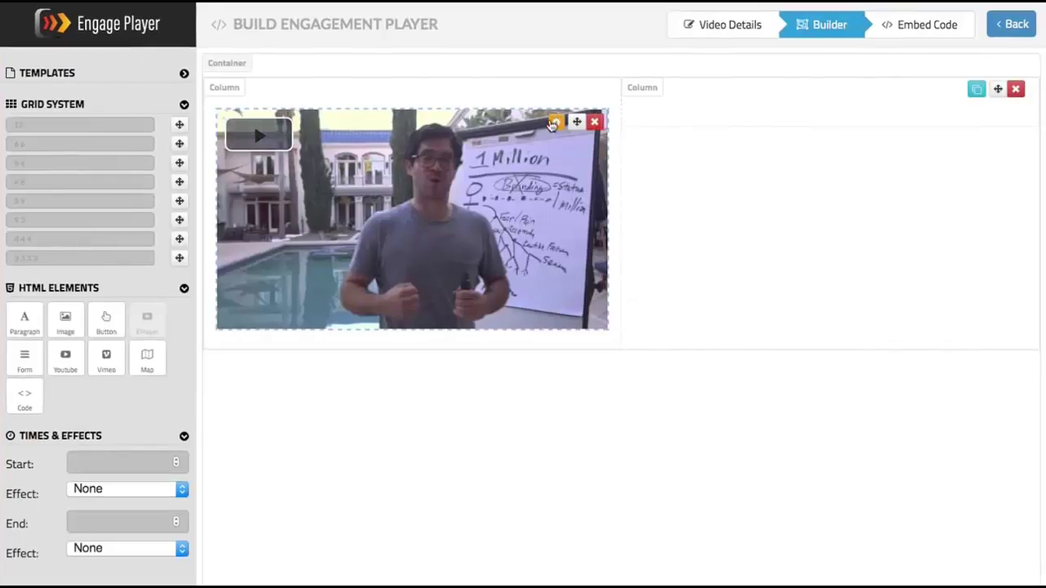
Disable the call to action in the video's settings and save the page.
{"action": "left_click", "coordinate": [554, 123]}
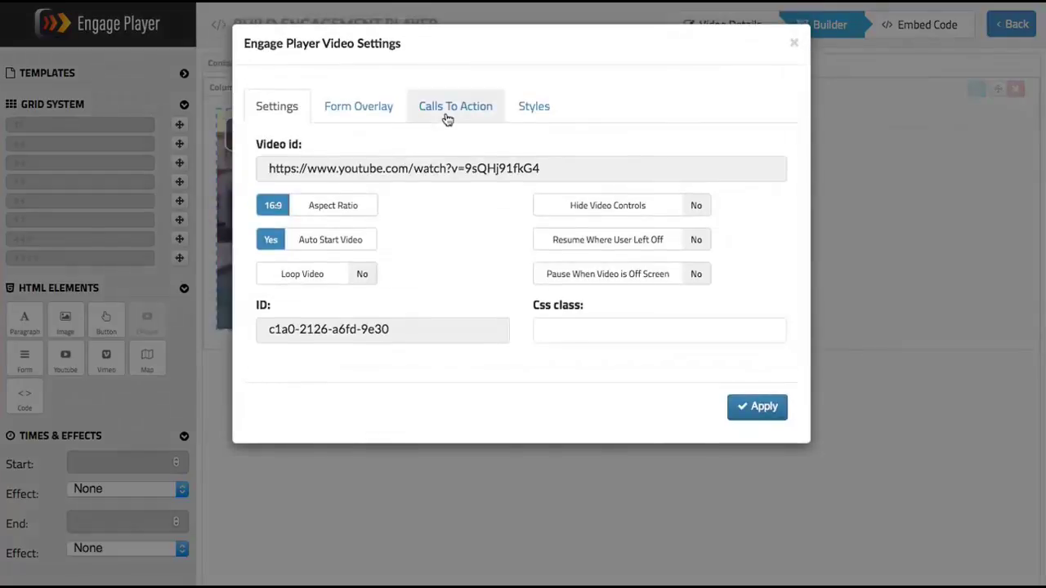
{"action": "left_click", "coordinate": [448, 115]}
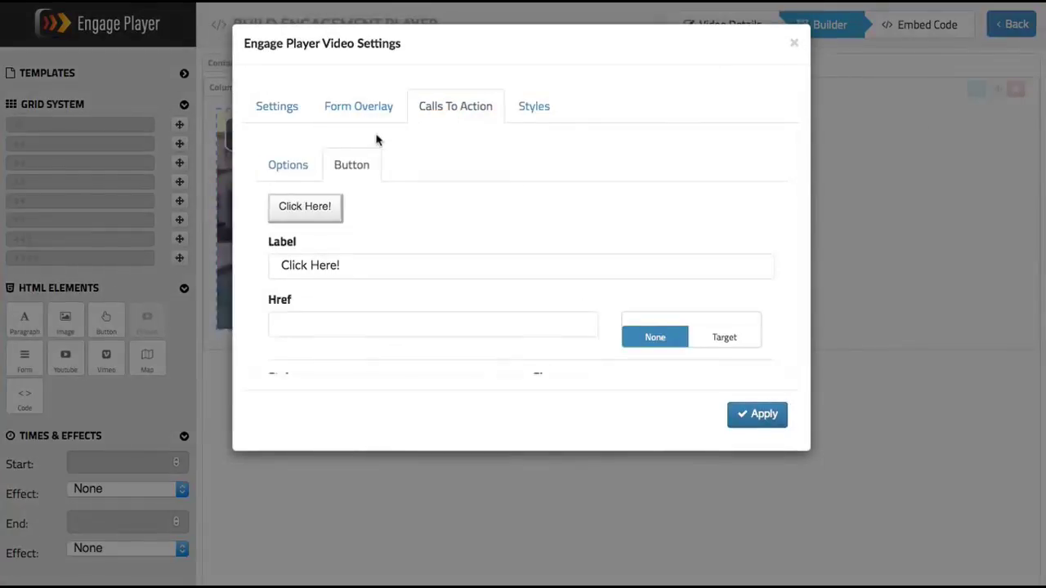
{"action": "left_click", "coordinate": [301, 169]}
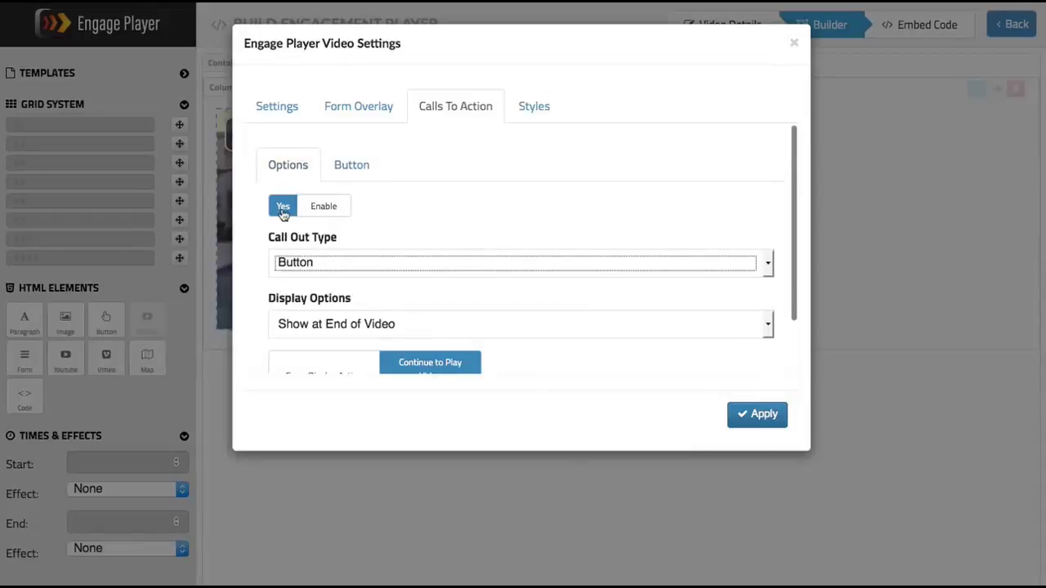
{"action": "left_click", "coordinate": [286, 209]}
{"action": "left_click", "coordinate": [735, 417]}
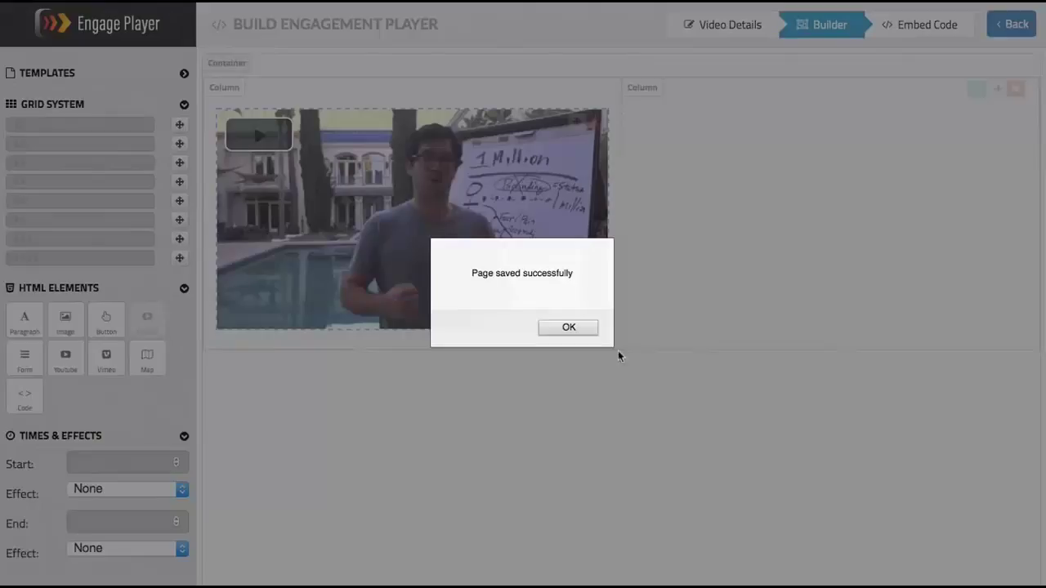
{"action": "left_click", "coordinate": [577, 329]}
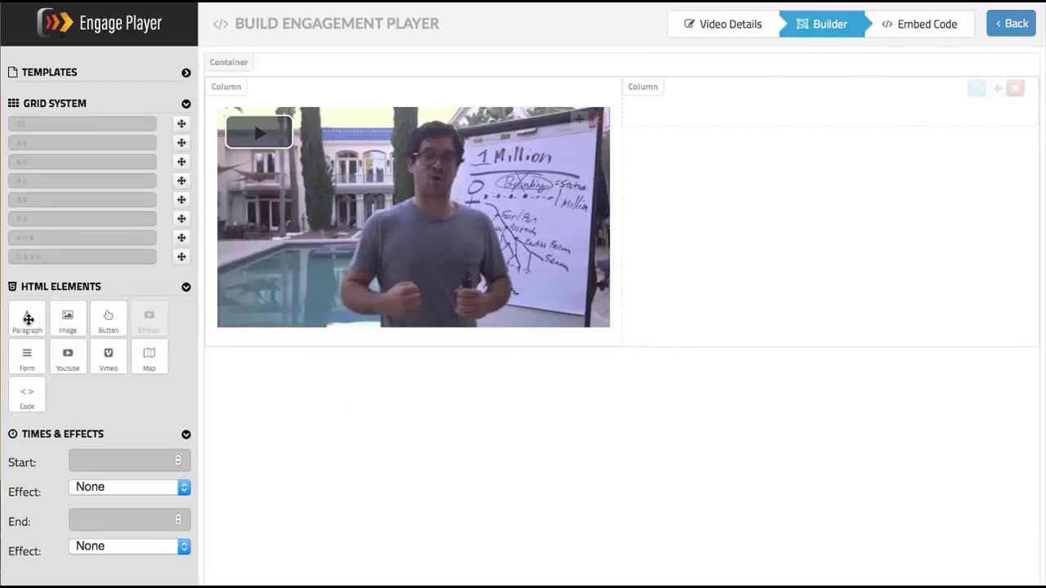
Add a paragraph beside the video with the title "Tai's Coaching Program" and the "Stay Tuned:" text offering the discounted Inner Circle Coaching Program.
{"action": "left_click_drag", "start_coordinate": [30, 318], "coordinate": [711, 122]}
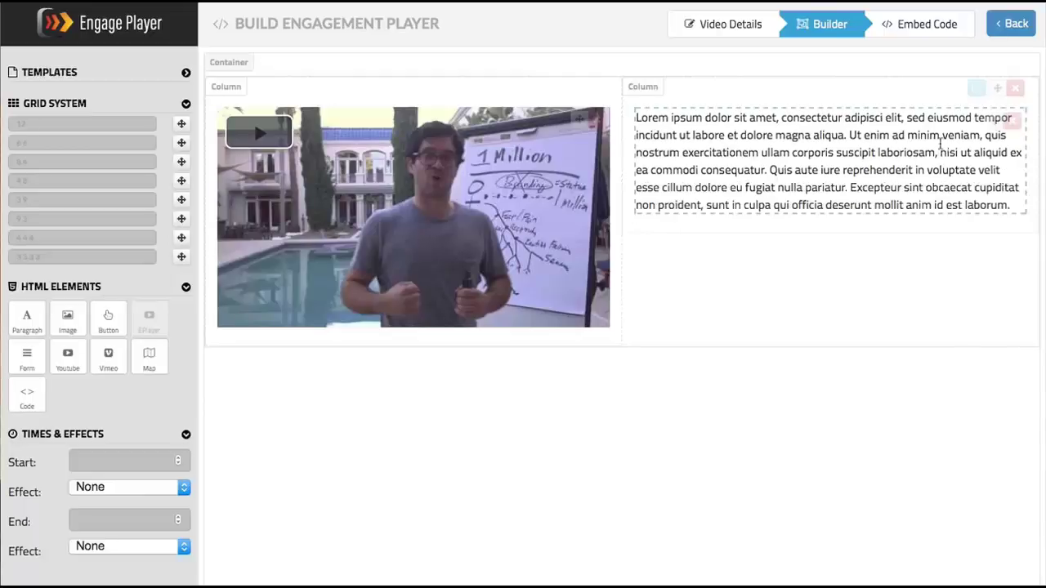
{"action": "mouse_move", "coordinate": [952, 125]}
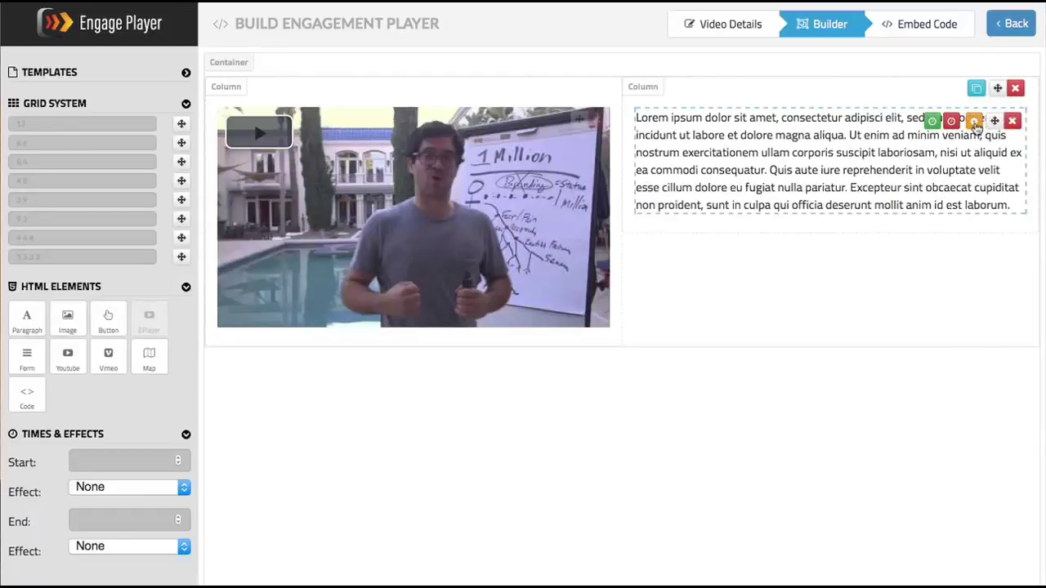
{"action": "left_click", "coordinate": [975, 121]}
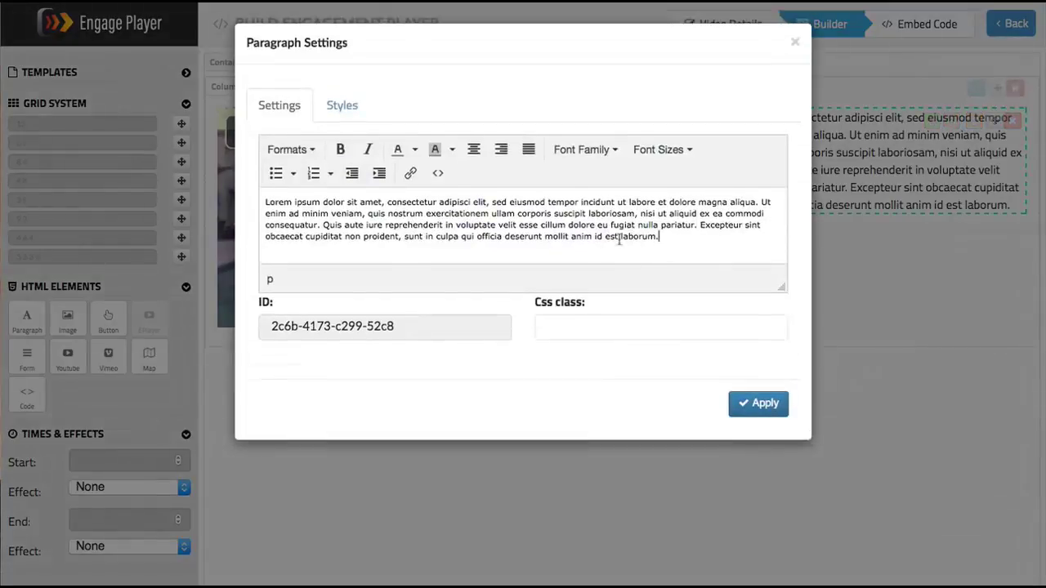
{"action": "left_click_drag", "start_coordinate": [660, 237], "coordinate": [243, 205]}
{"action": "type", "text": "Tai's Coaching Program  Stay Tuned: In just a few minutes I am going to offer you a chance to gain access to my private Inner Circle Coaching Program at a massive discount. Thousands have already benefited from the methods I will be teaching you. You DO NOT want to miss this."}
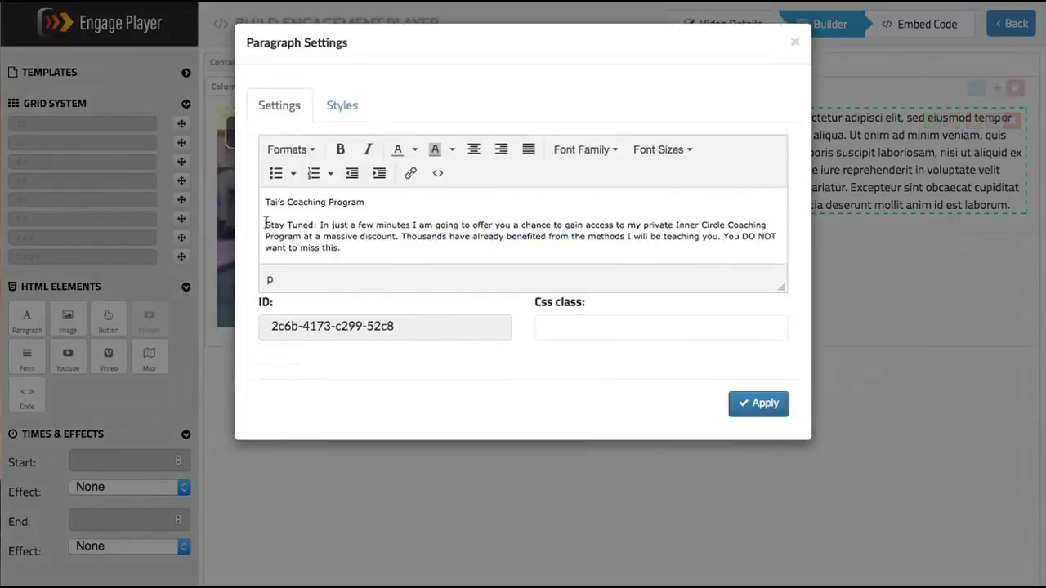
{"action": "key", "text": "BackSpace"}
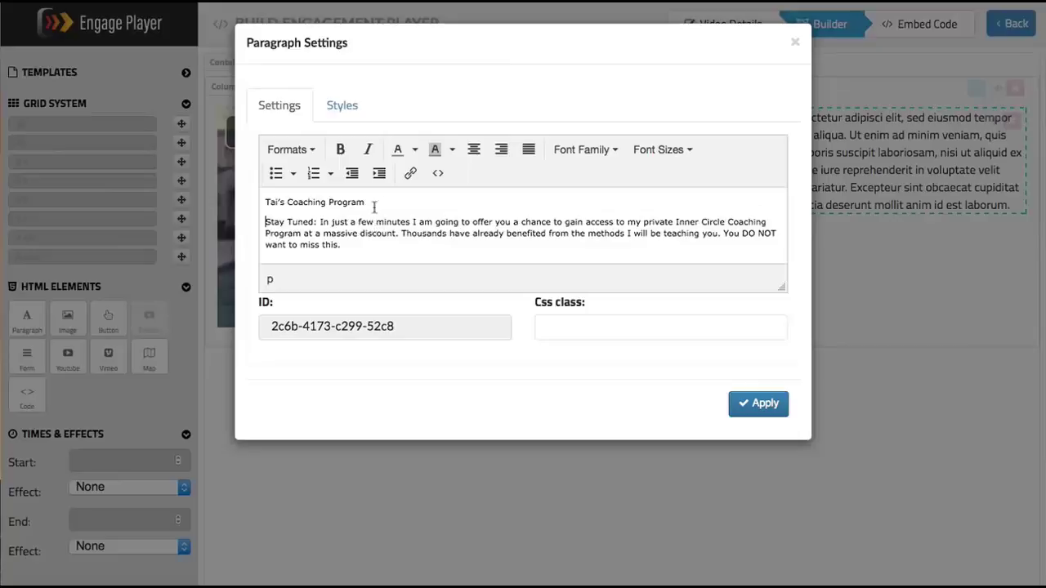
Format the "Tai's Coaching Program" line as Heading 2.
{"action": "left_click_drag", "start_coordinate": [367, 202], "coordinate": [229, 201]}
{"action": "left_click", "coordinate": [296, 152]}
{"action": "mouse_move", "coordinate": [327, 177]}
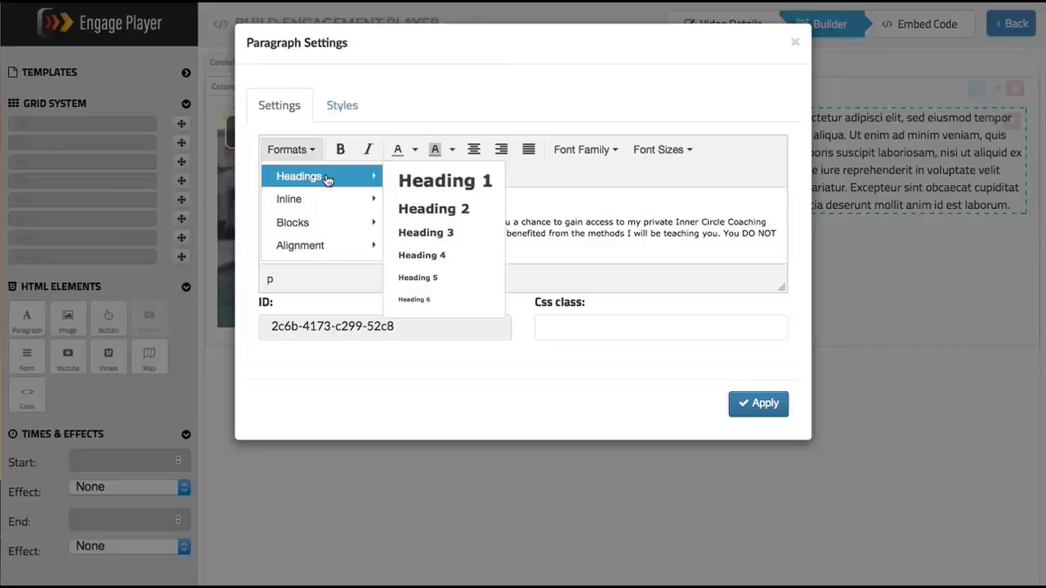
{"action": "left_click", "coordinate": [432, 206]}
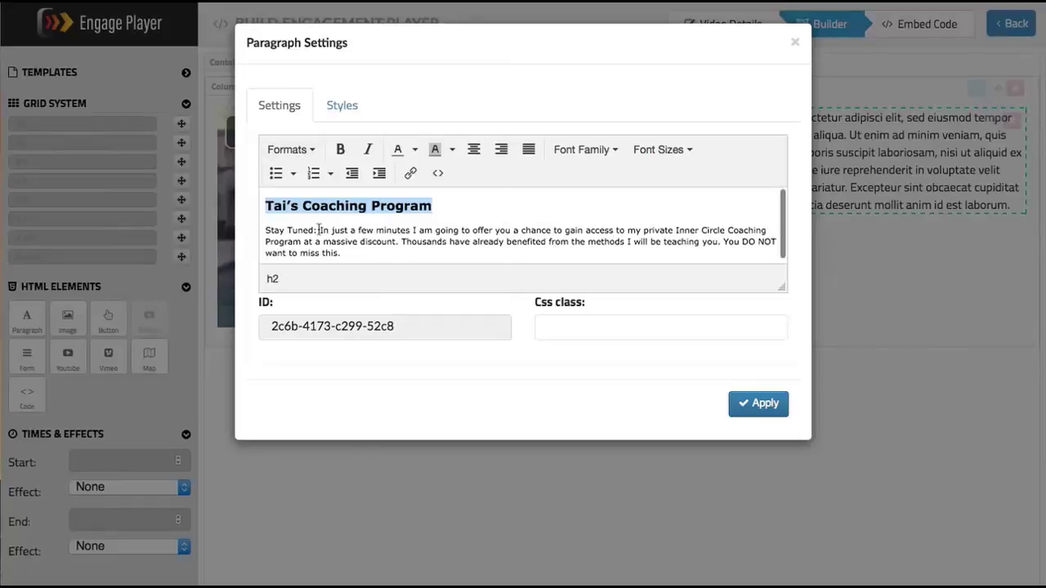
Make "Stay Tuned:" and "DO NOT" bold in the paragraph text and apply the paragraph settings.
{"action": "left_click_drag", "start_coordinate": [316, 229], "coordinate": [245, 230]}
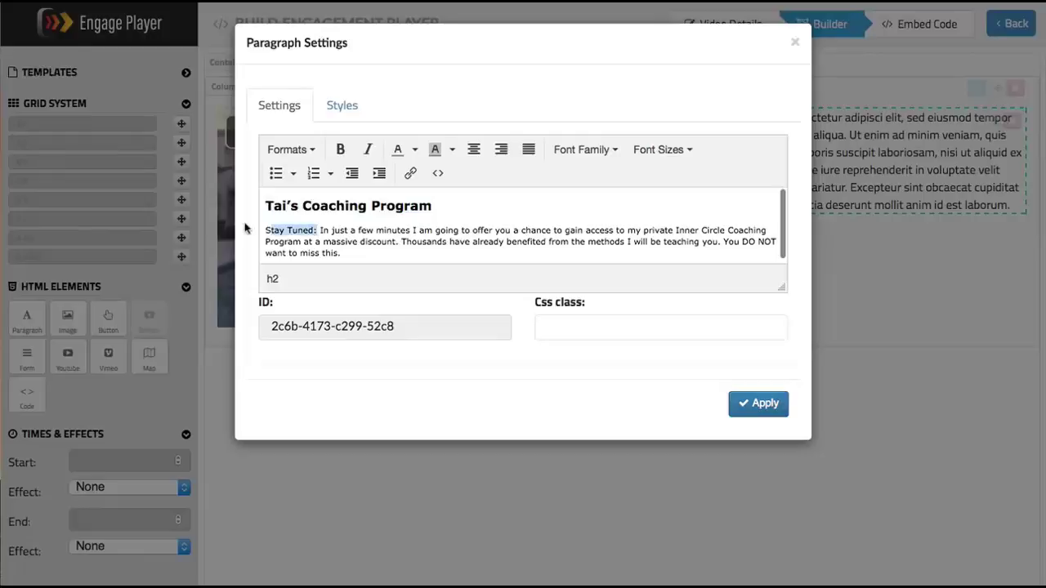
{"action": "left_click", "coordinate": [340, 149]}
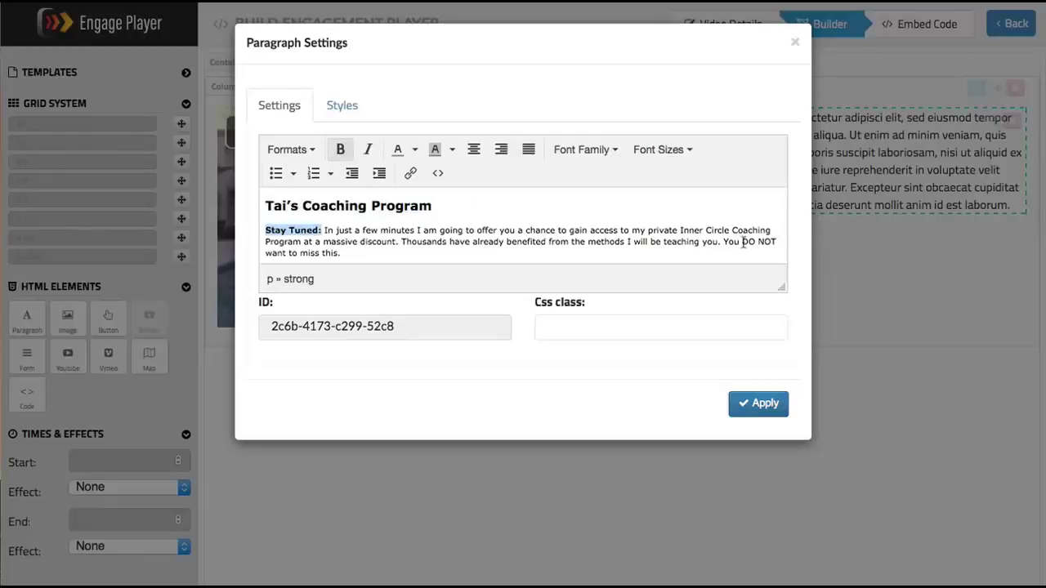
{"action": "left_click_drag", "start_coordinate": [743, 242], "coordinate": [766, 242]}
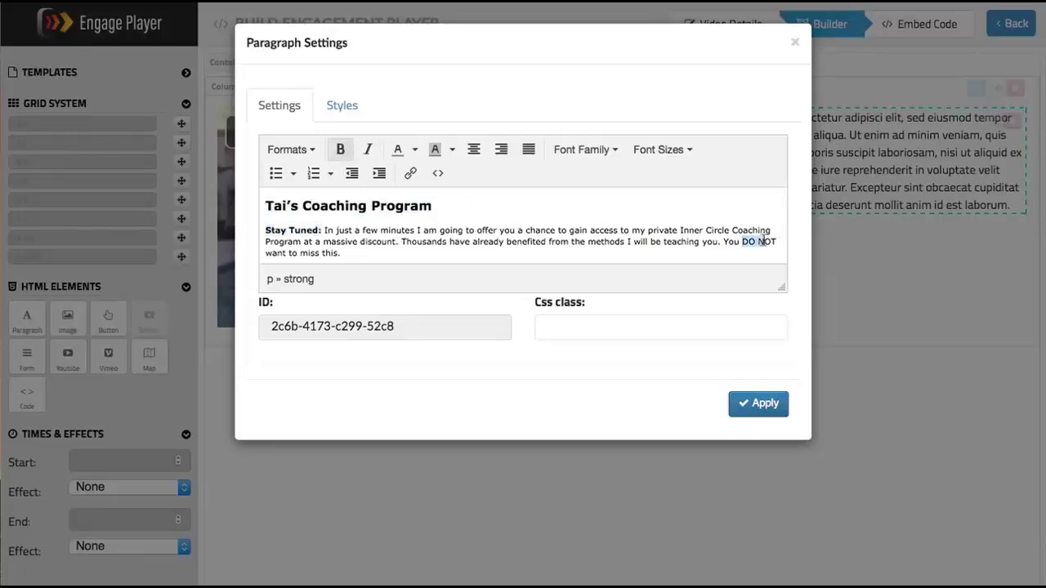
{"action": "left_click", "coordinate": [340, 149]}
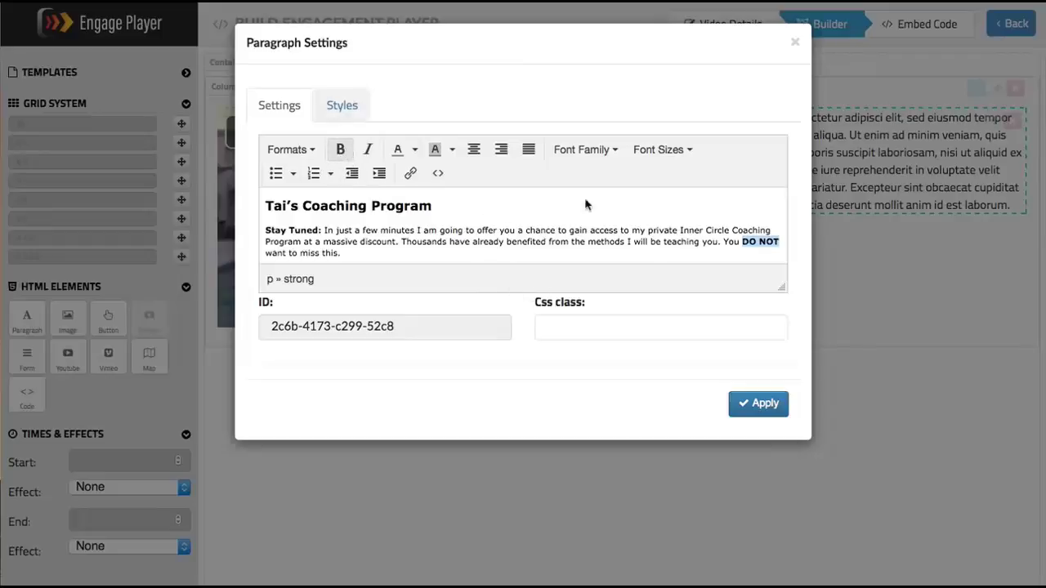
{"action": "left_click", "coordinate": [760, 403]}
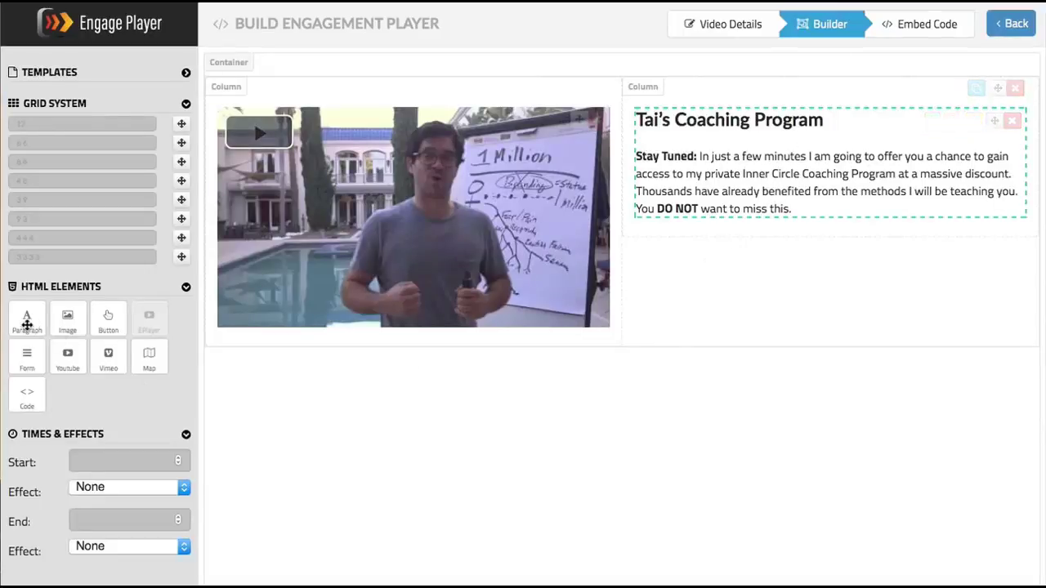
Add a second paragraph below the coaching program text, replacing its placeholder with "Benefit 1" in bold.
{"action": "left_click_drag", "start_coordinate": [27, 325], "coordinate": [782, 236]}
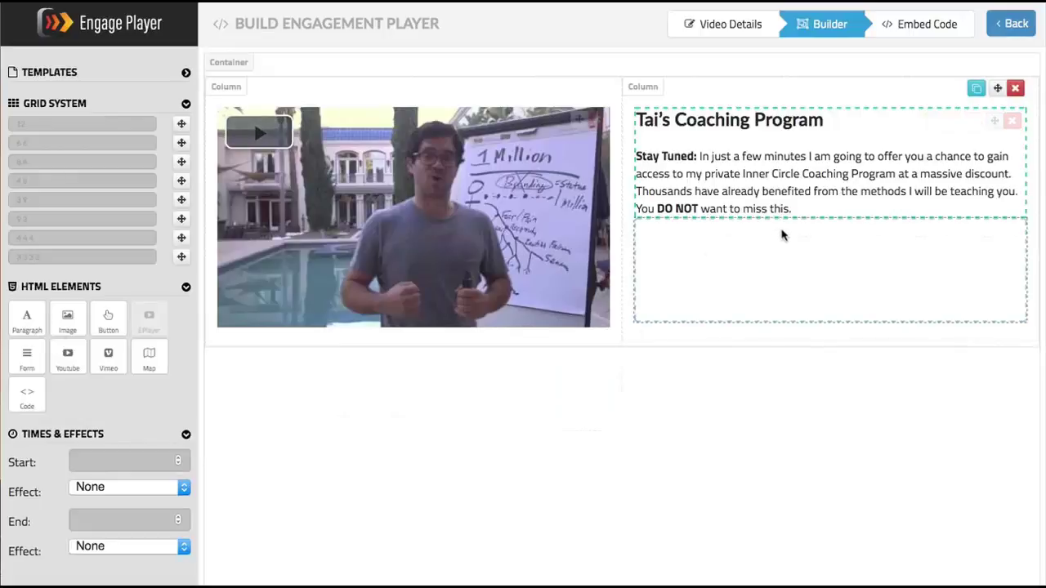
{"action": "left_click", "coordinate": [974, 231]}
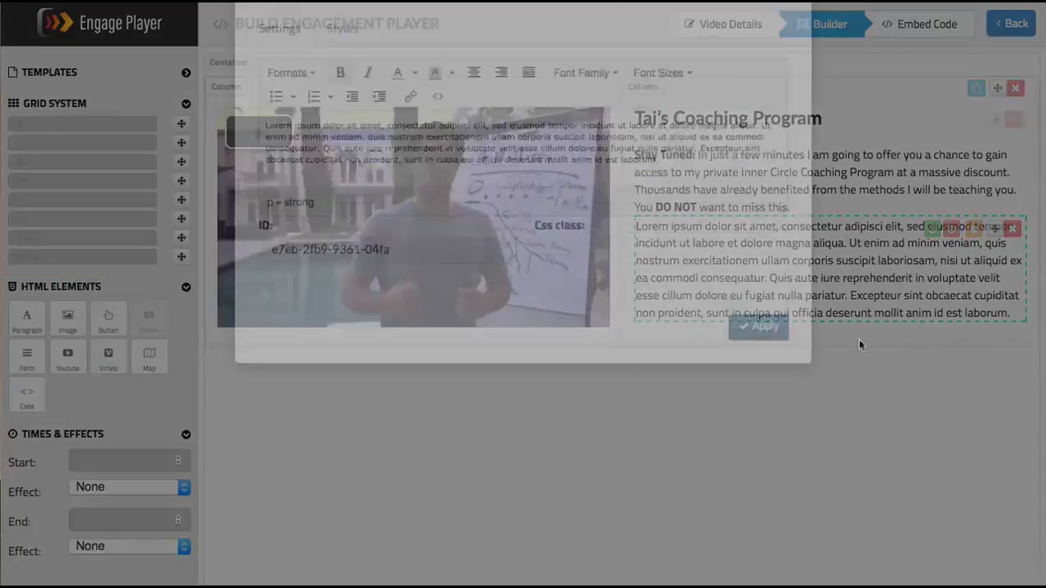
{"action": "left_click", "coordinate": [680, 239]}
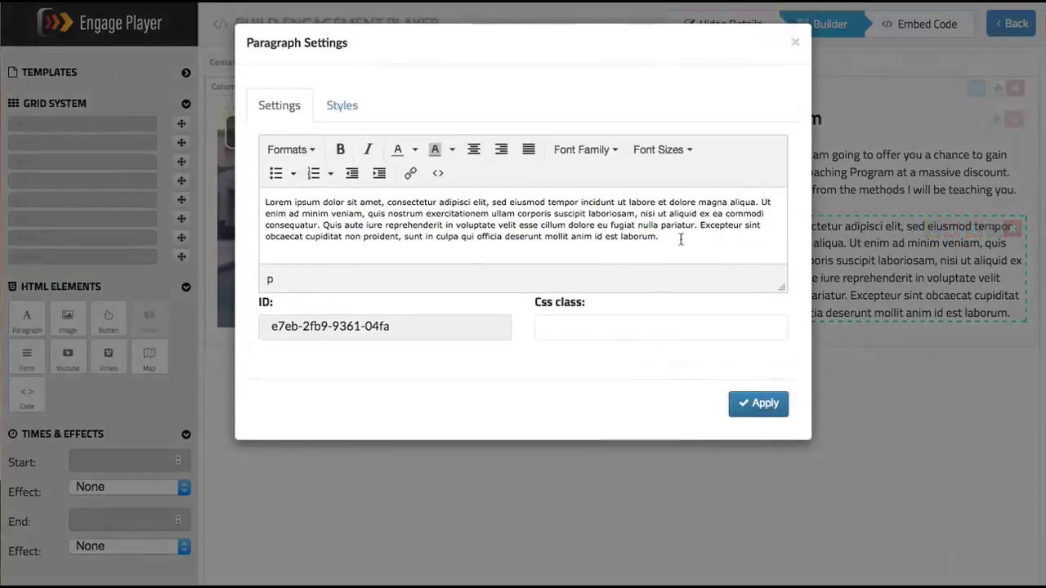
{"action": "key", "text": "ctrl+a"}
{"action": "key", "text": "BackSpace"}
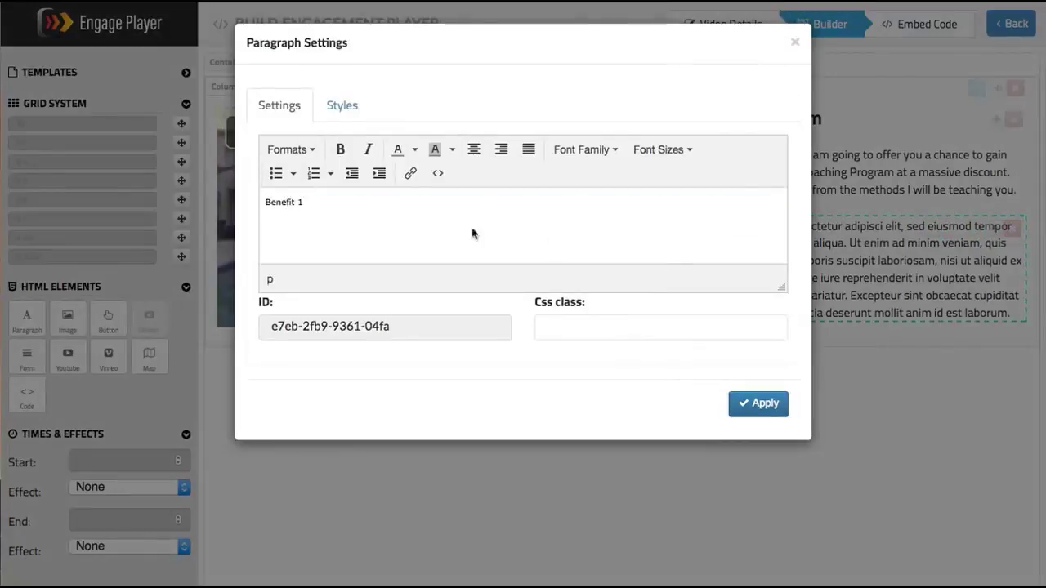
{"action": "left_click_drag", "start_coordinate": [307, 201], "coordinate": [229, 203]}
{"action": "left_click", "coordinate": [340, 150]}
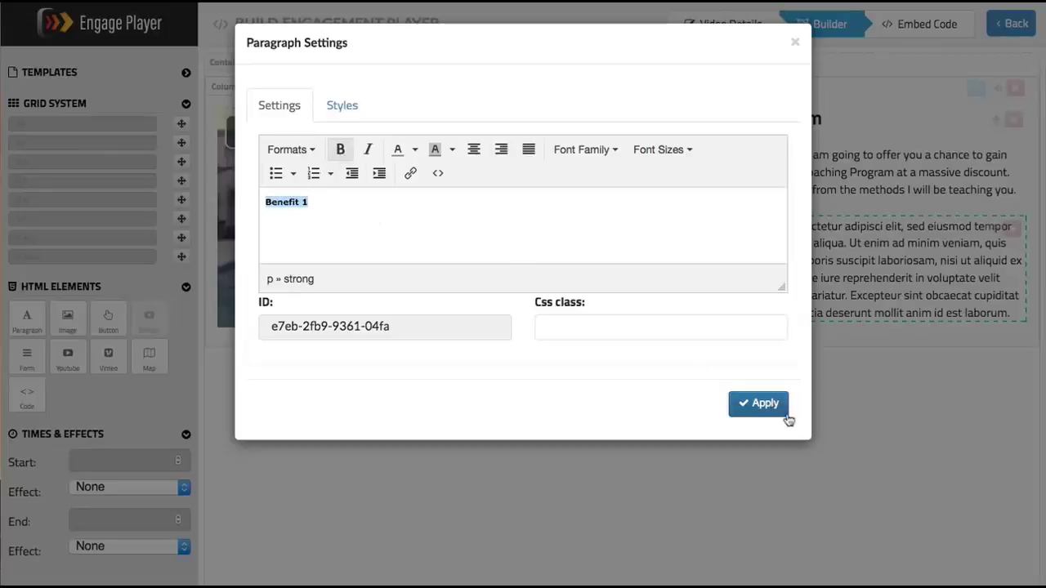
{"action": "left_click", "coordinate": [777, 414]}
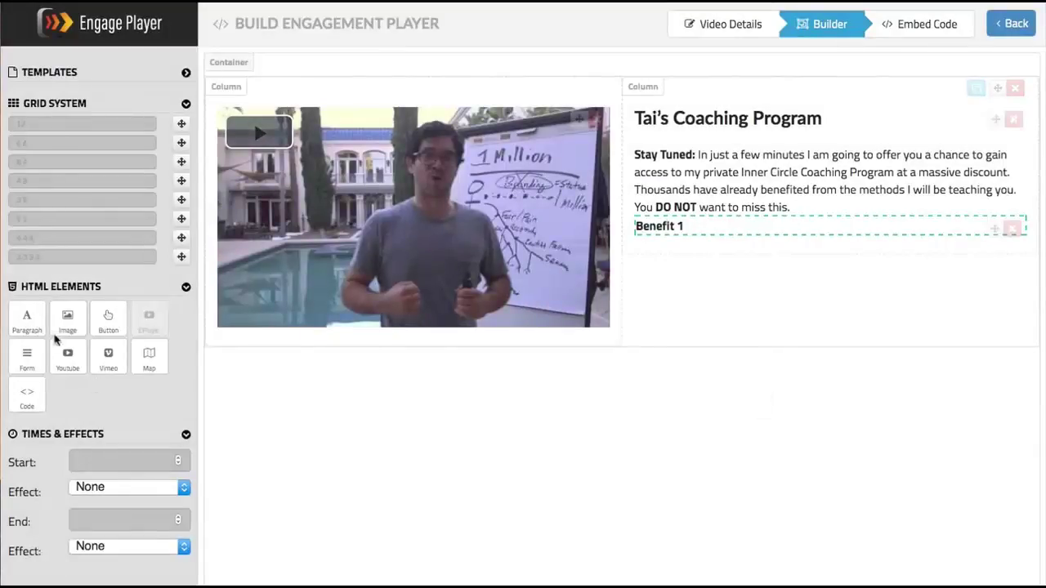
Add another paragraph below Benefit 1, replacing its placeholder with "Benefit 2" in bold.
{"action": "left_click_drag", "start_coordinate": [39, 324], "coordinate": [766, 253]}
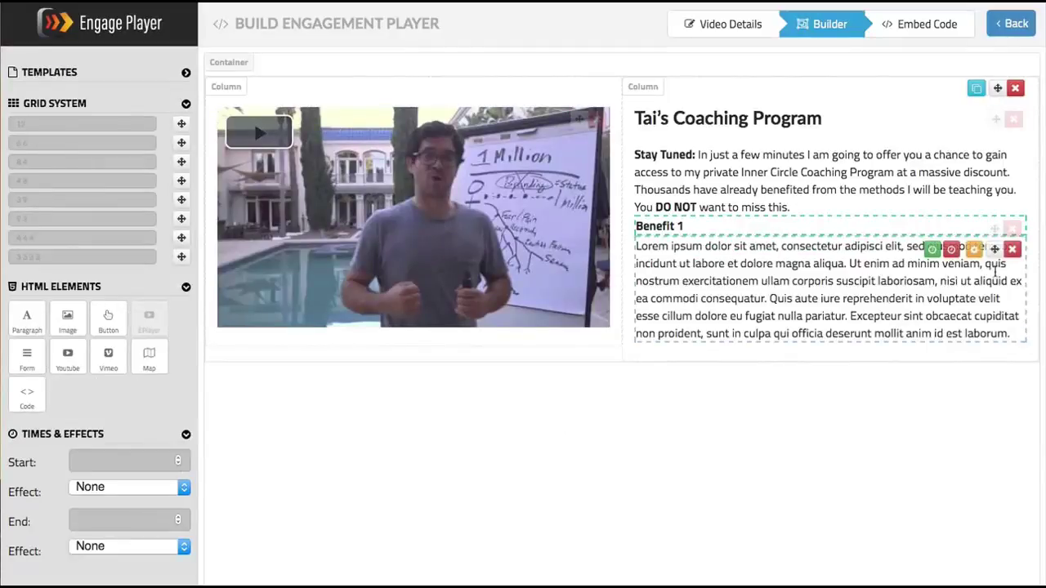
{"action": "left_click", "coordinate": [971, 251]}
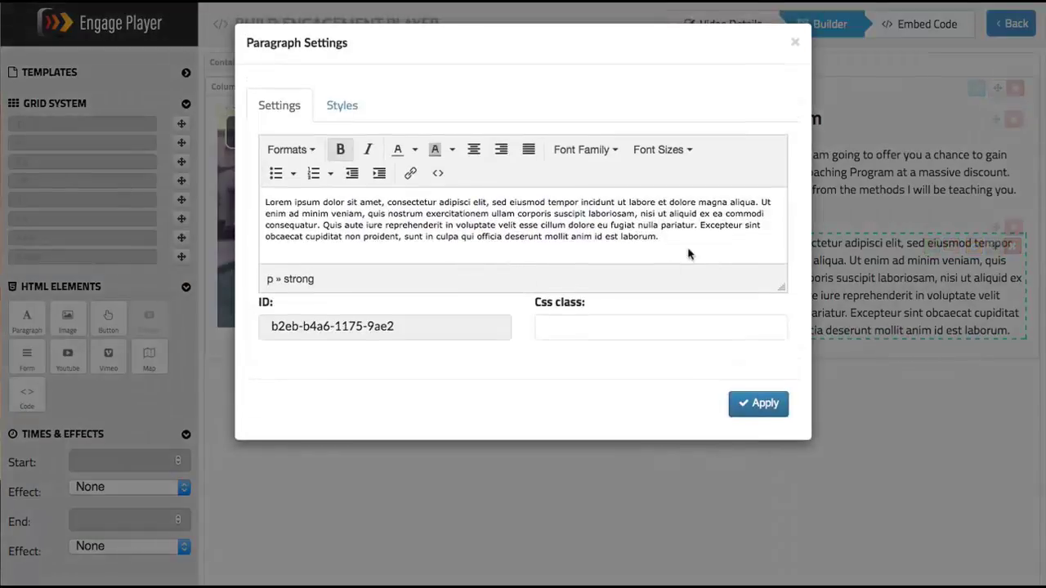
{"action": "left_click_drag", "start_coordinate": [672, 243], "coordinate": [225, 178]}
{"action": "type", "text": "Bene"}
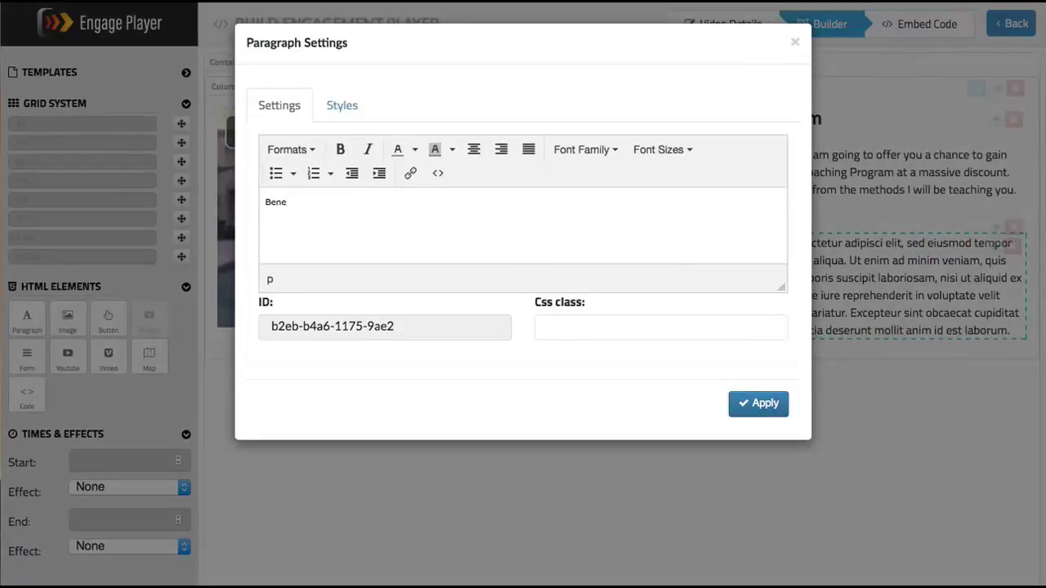
{"action": "type", "text": "fit 2"}
{"action": "left_click_drag", "start_coordinate": [309, 203], "coordinate": [245, 200]}
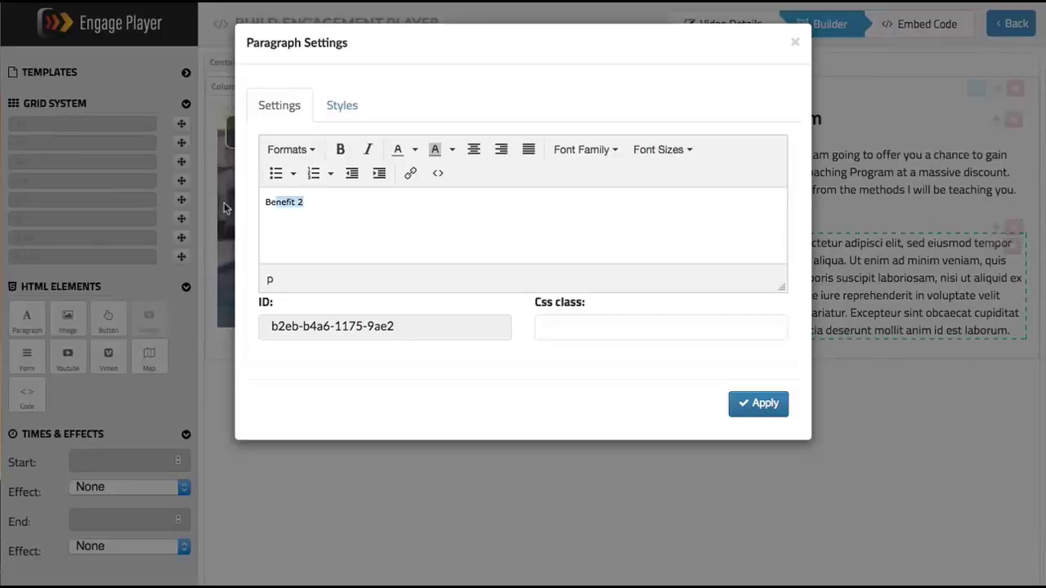
{"action": "left_click", "coordinate": [337, 150]}
{"action": "left_click", "coordinate": [739, 403]}
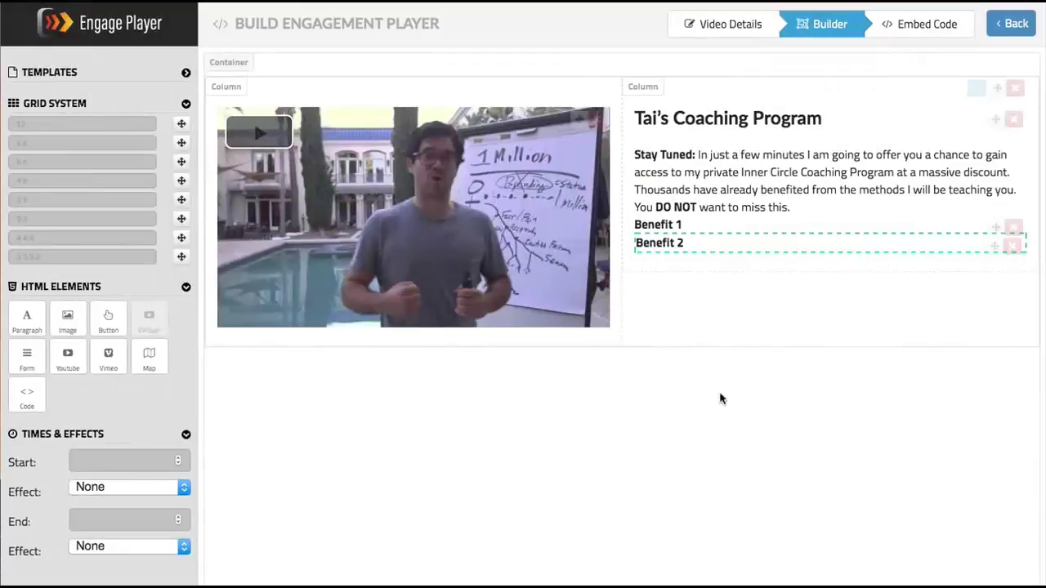
Set the top margin of the Benefit 1 paragraph to 6 and apply the style.
{"action": "mouse_move", "coordinate": [823, 229]}
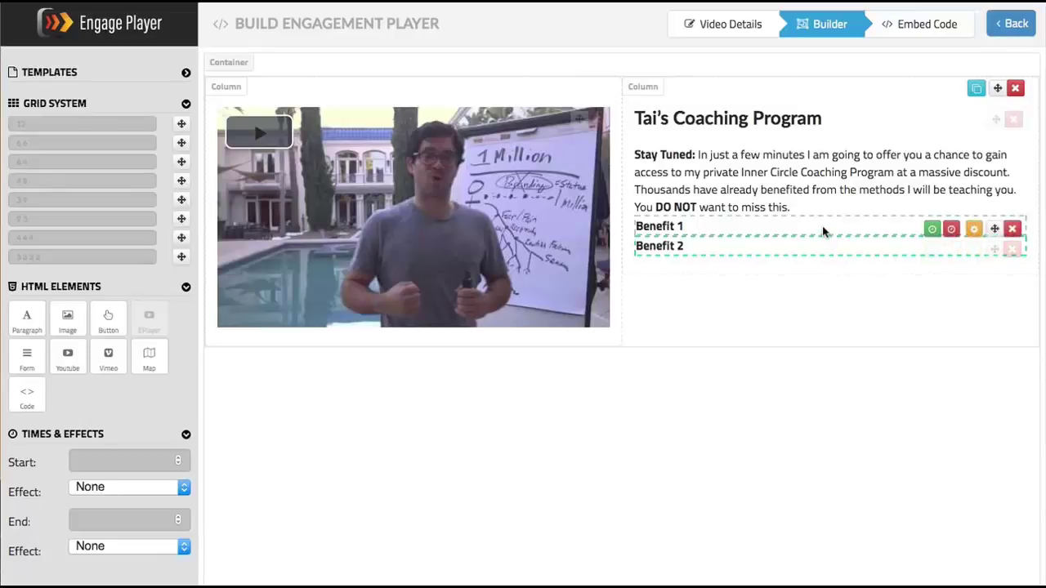
{"action": "left_click", "coordinate": [974, 229]}
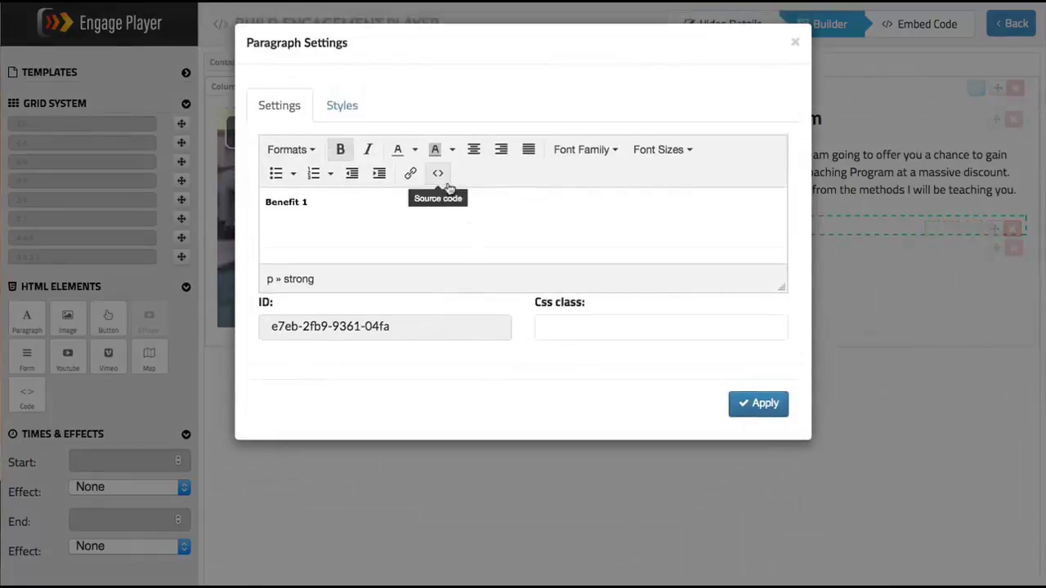
{"action": "left_click", "coordinate": [343, 105]}
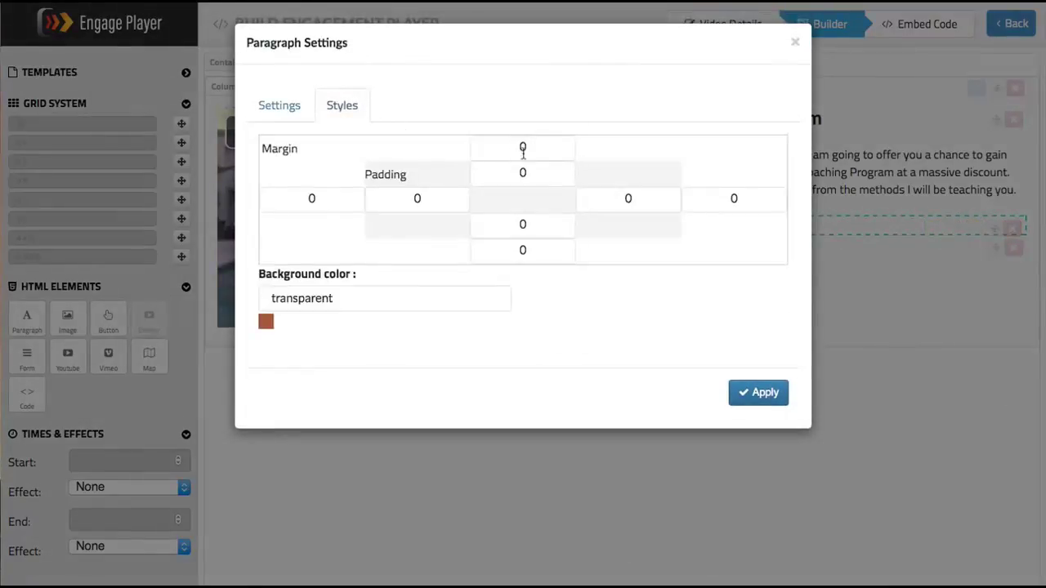
{"action": "left_click", "coordinate": [528, 147]}
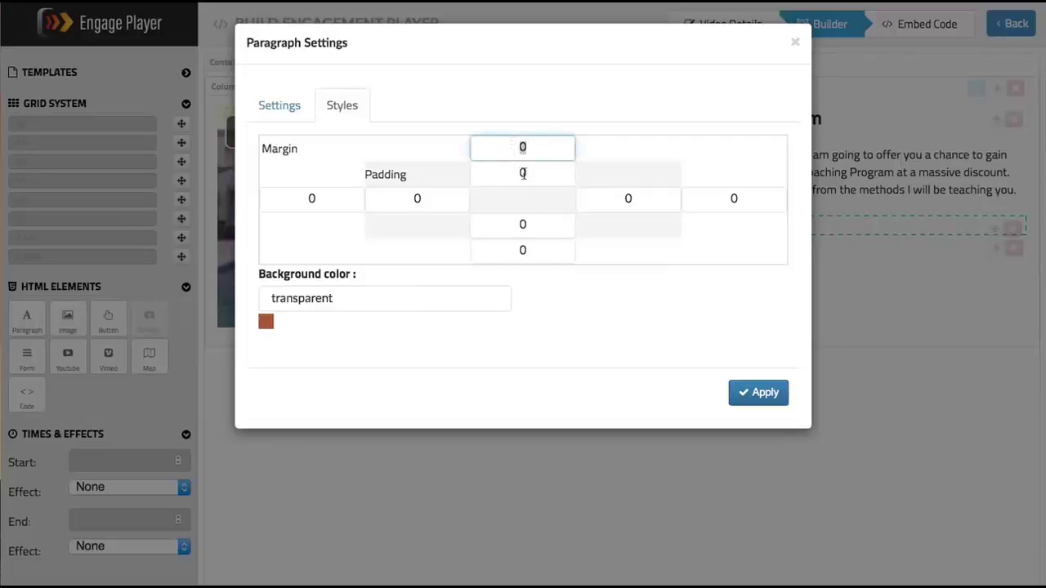
{"action": "key", "text": "BackSpace"}
{"action": "type", "text": "6"}
{"action": "left_click", "coordinate": [759, 393]}
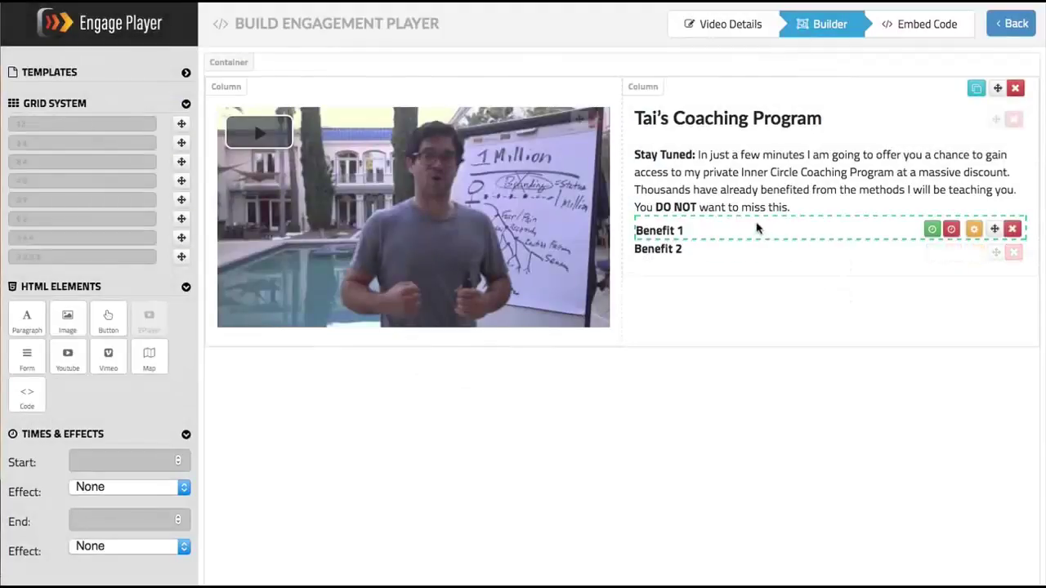
Set the top margin of the Benefit 1 paragraph to 20 and apply the style.
{"action": "left_click", "coordinate": [974, 230]}
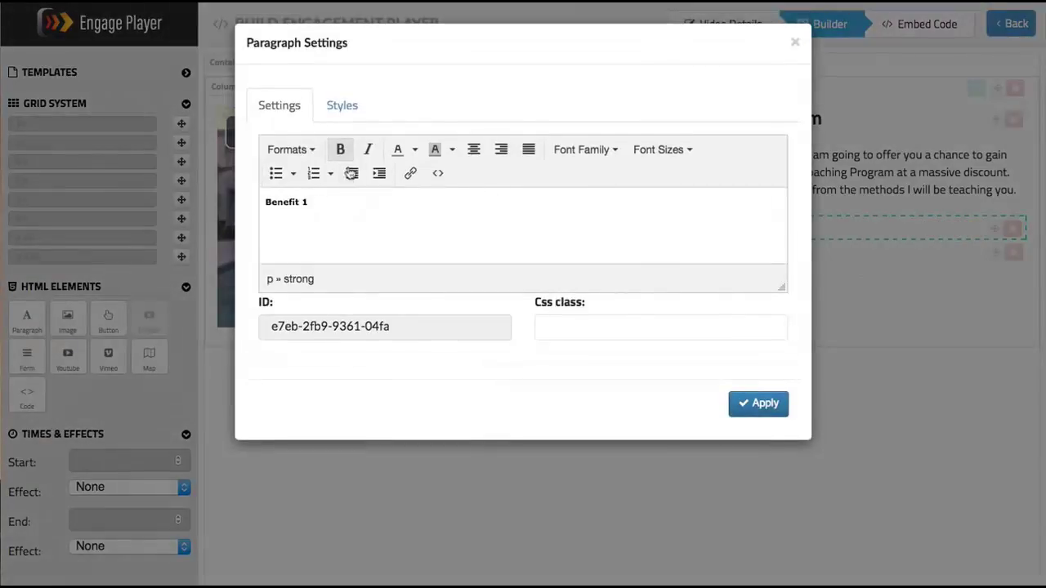
{"action": "left_click", "coordinate": [364, 116]}
{"action": "left_click_drag", "start_coordinate": [539, 147], "coordinate": [493, 144]}
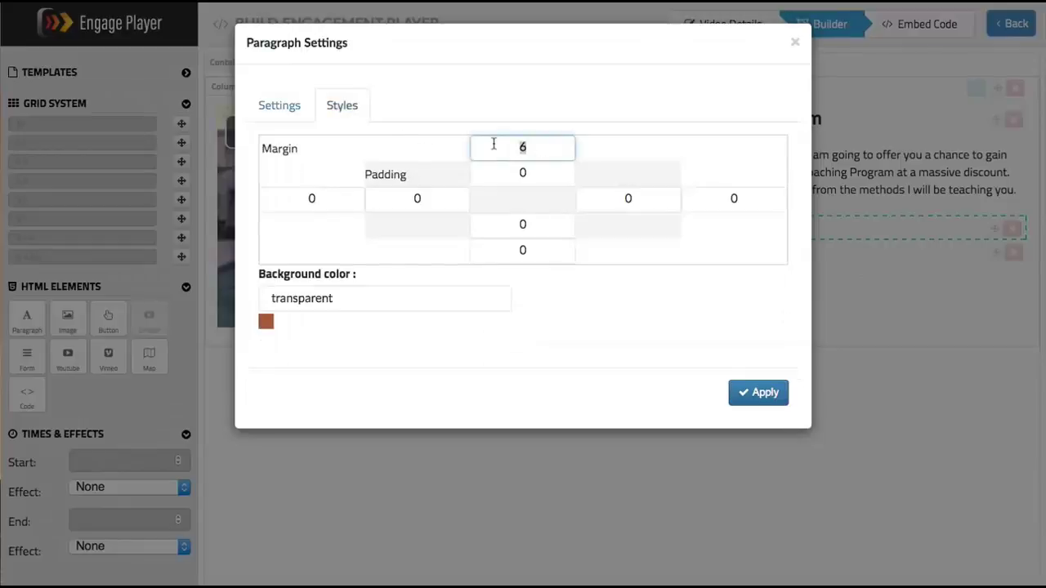
{"action": "type", "text": "20"}
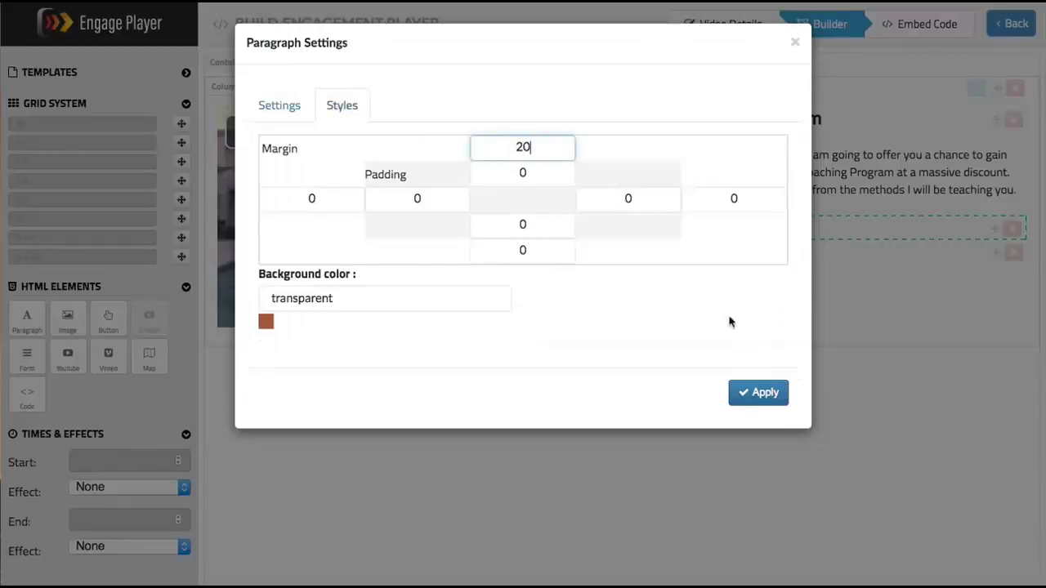
{"action": "left_click", "coordinate": [751, 393]}
Give the Benefit 2 paragraph a top margin of 20 and apply the style.
{"action": "mouse_move", "coordinate": [807, 268]}
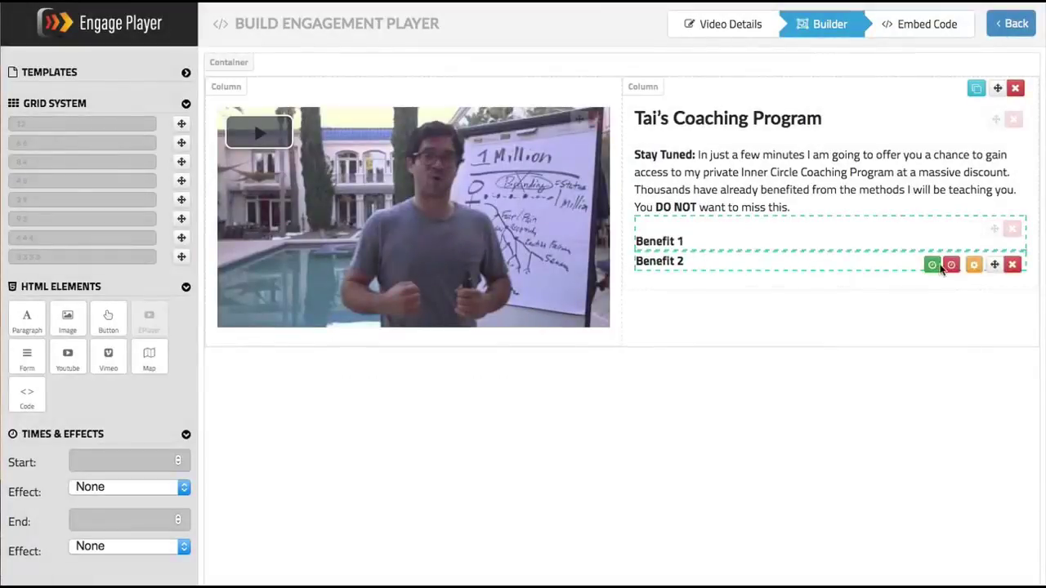
{"action": "left_click", "coordinate": [975, 263]}
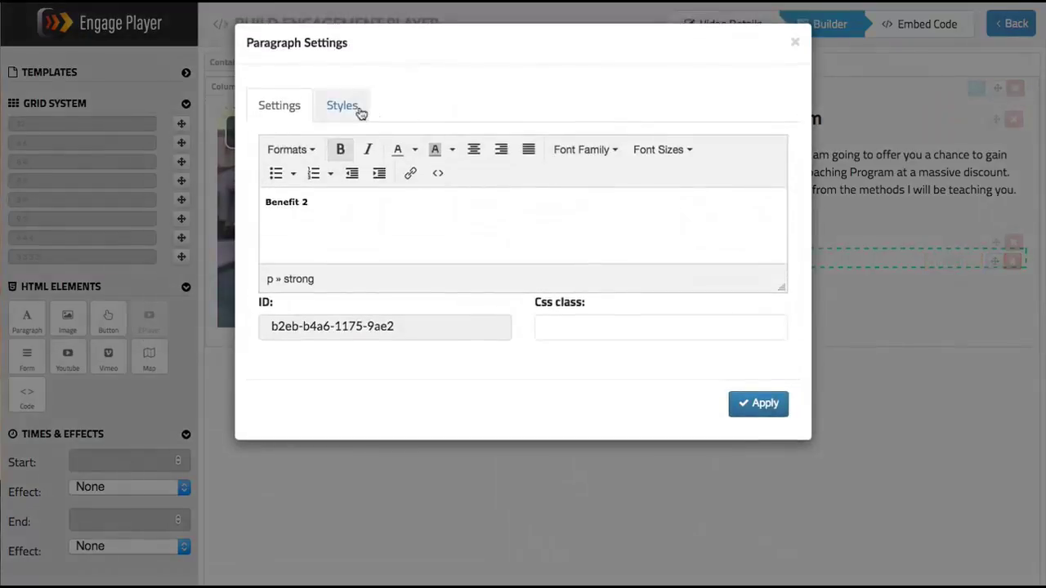
{"action": "left_click", "coordinate": [353, 105]}
{"action": "left_click", "coordinate": [507, 145]}
{"action": "type", "text": "2"}
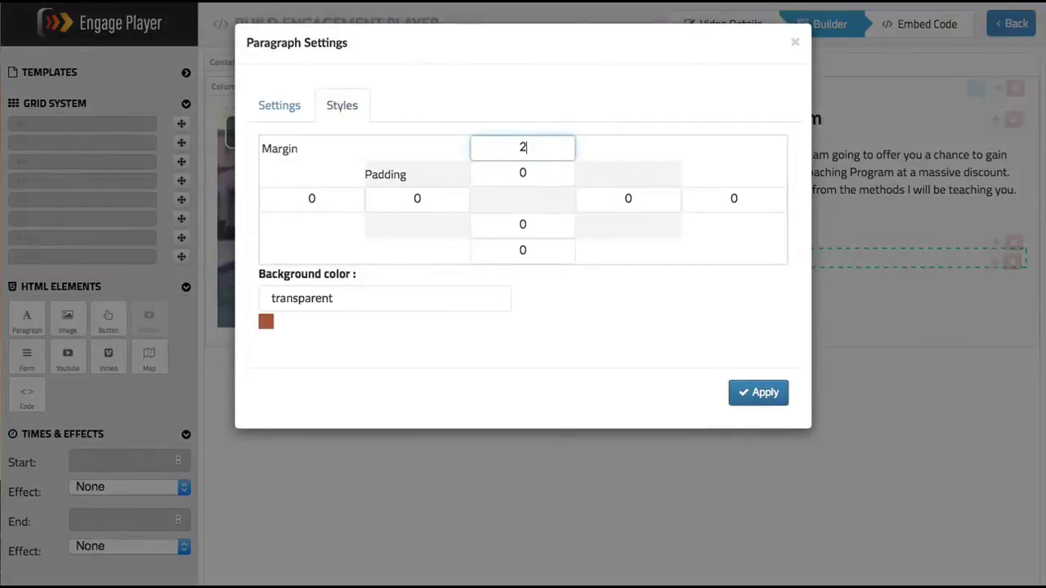
{"action": "type", "text": "0"}
{"action": "left_click", "coordinate": [765, 394]}
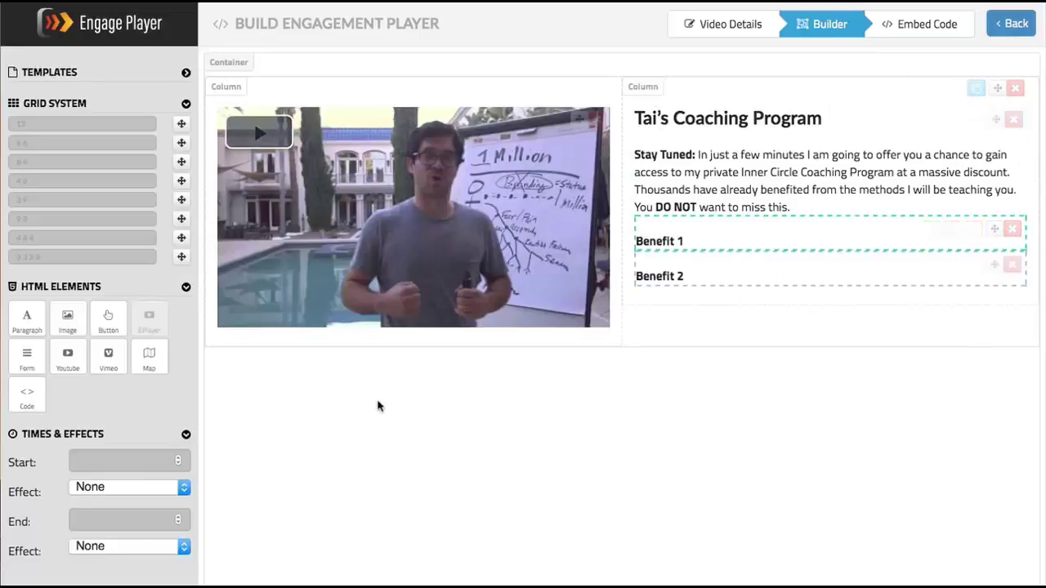
Play the video and capture 8.48 as the start time of the Benefit 1 paragraph.
{"action": "left_click", "coordinate": [350, 277]}
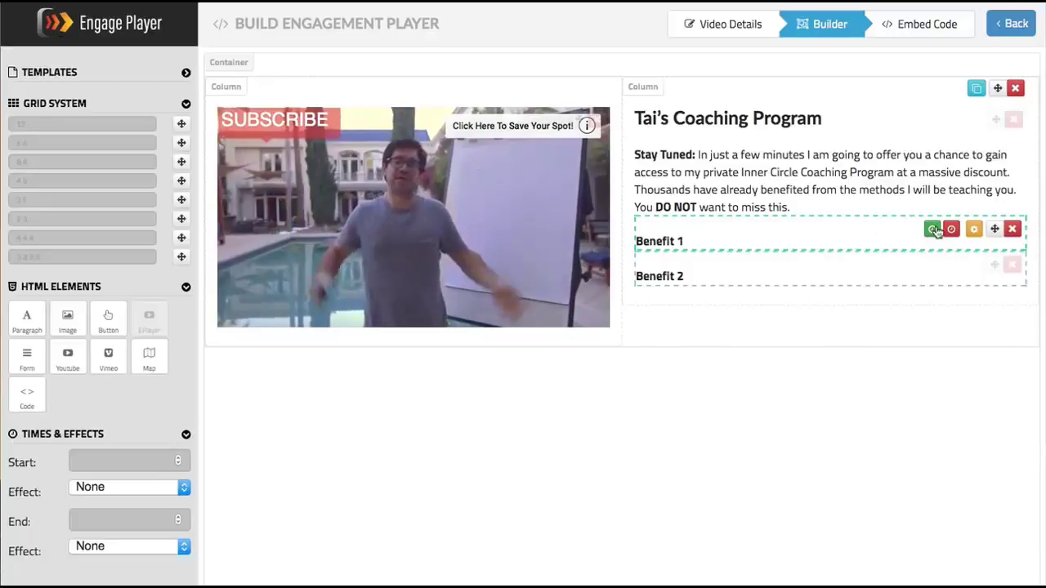
{"action": "left_click", "coordinate": [931, 230]}
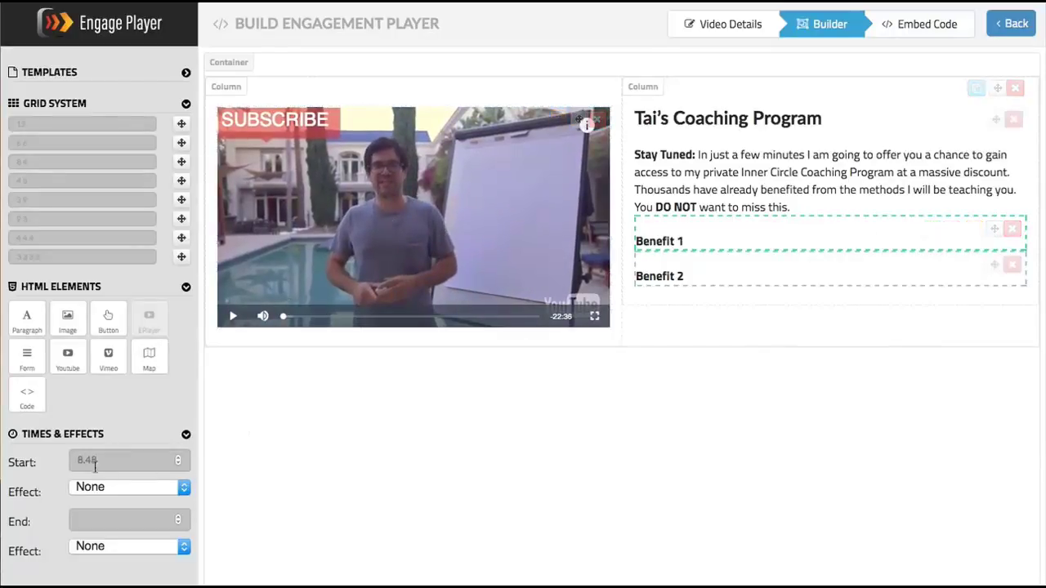
{"action": "mouse_move", "coordinate": [952, 241]}
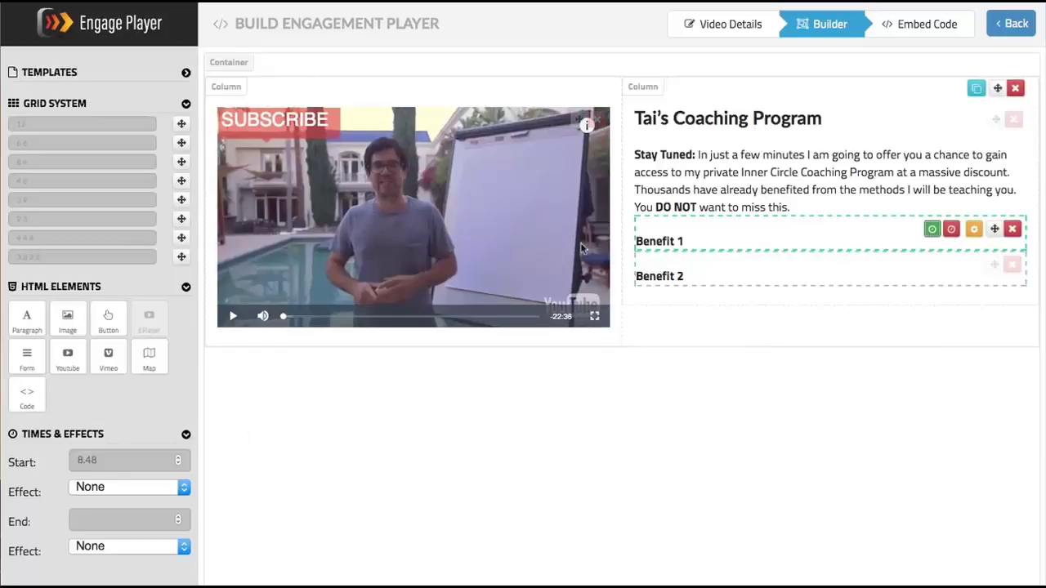
Resume the video, capture 12.746666 as the end time of Benefit 1, and clear that end time.
{"action": "left_click", "coordinate": [481, 236]}
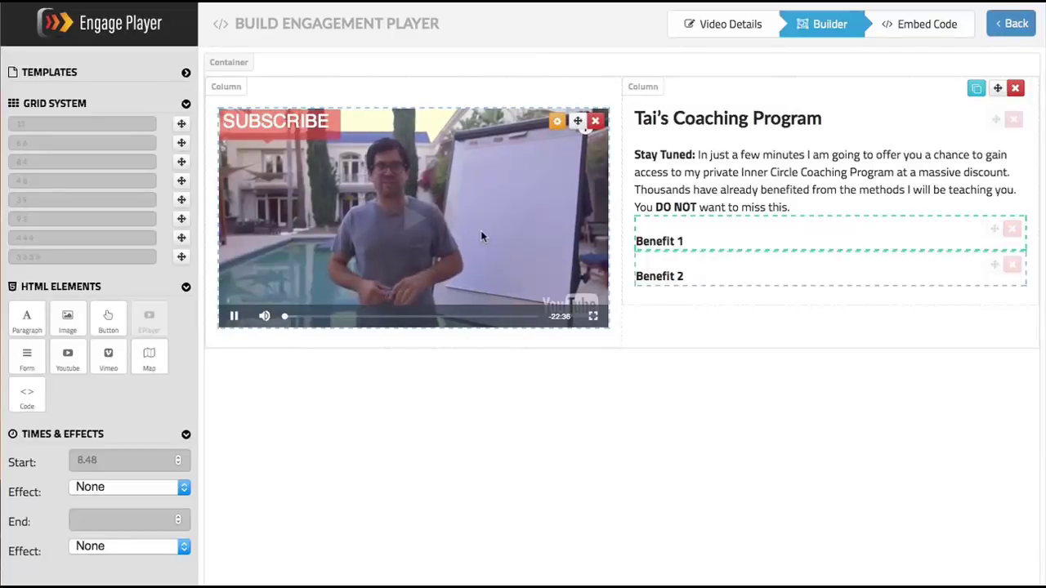
{"action": "mouse_move", "coordinate": [822, 234]}
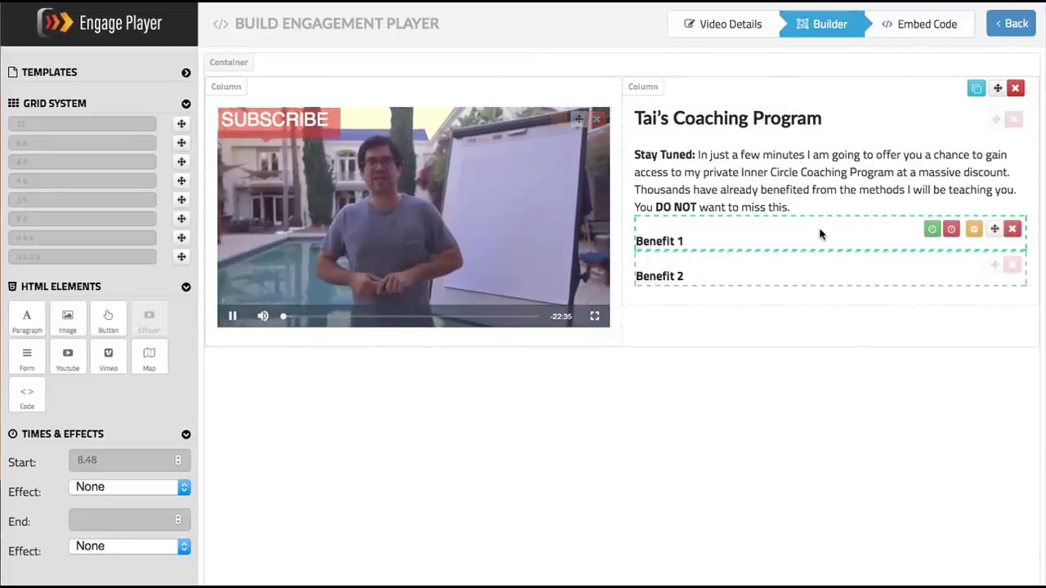
{"action": "left_click", "coordinate": [953, 232]}
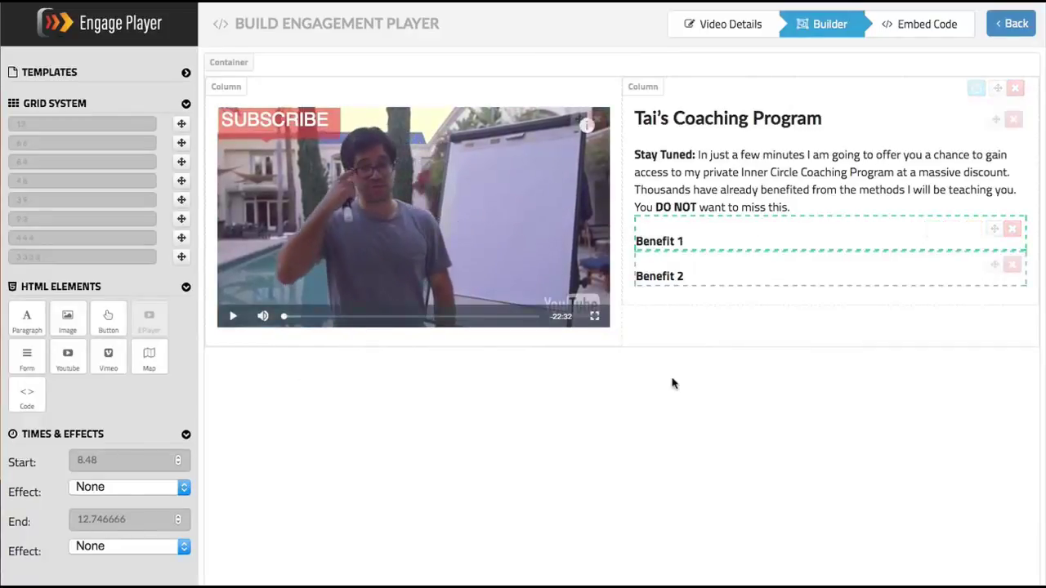
{"action": "left_click", "coordinate": [147, 517]}
{"action": "key", "text": "super+a"}
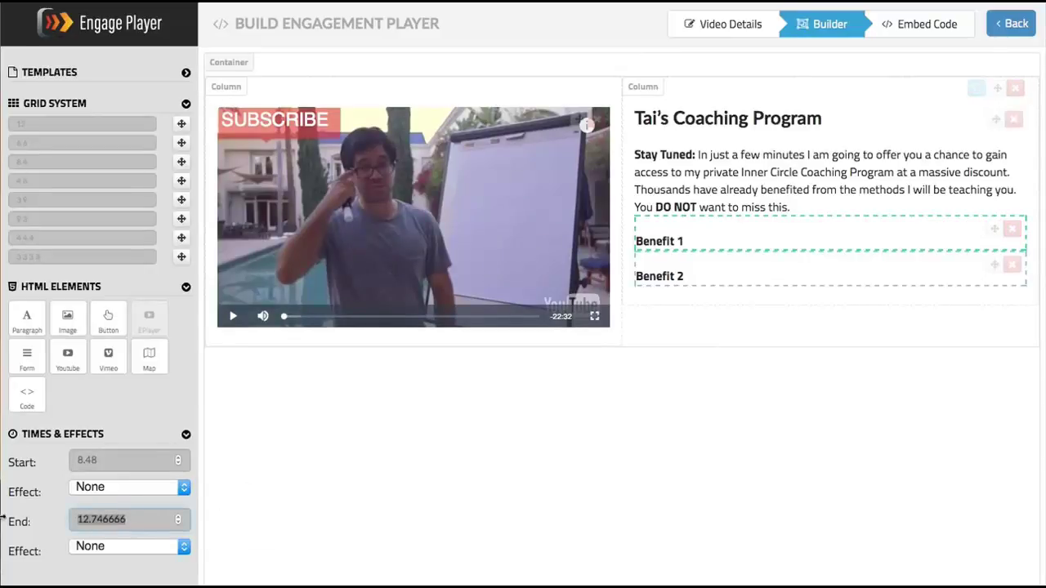
{"action": "key", "text": "BackSpace"}
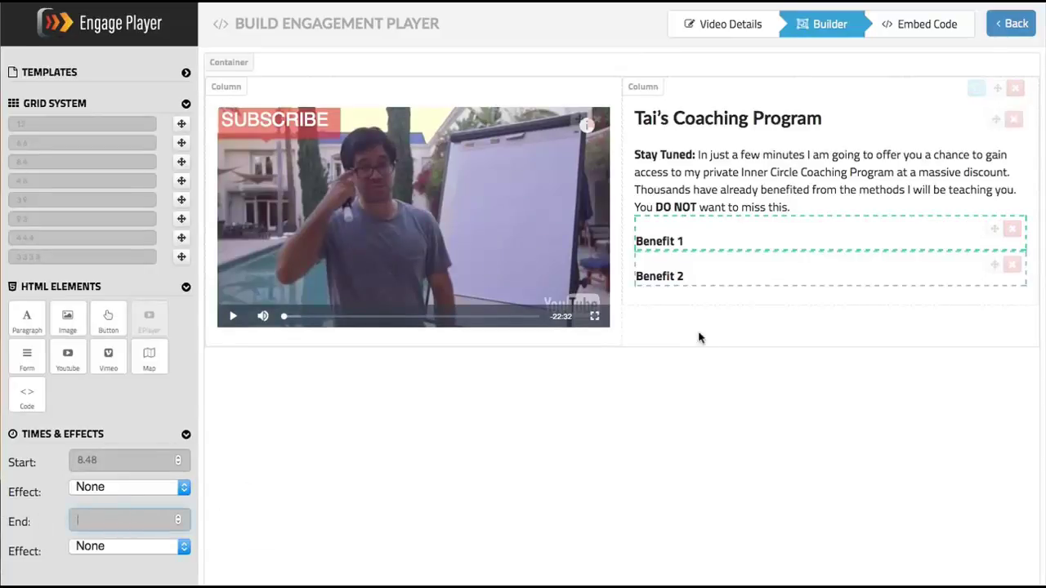
Set the start time of the Benefit 2 paragraph to 10 with an empty end time, and save the page.
{"action": "left_click", "coordinate": [732, 274]}
{"action": "left_click", "coordinate": [115, 524]}
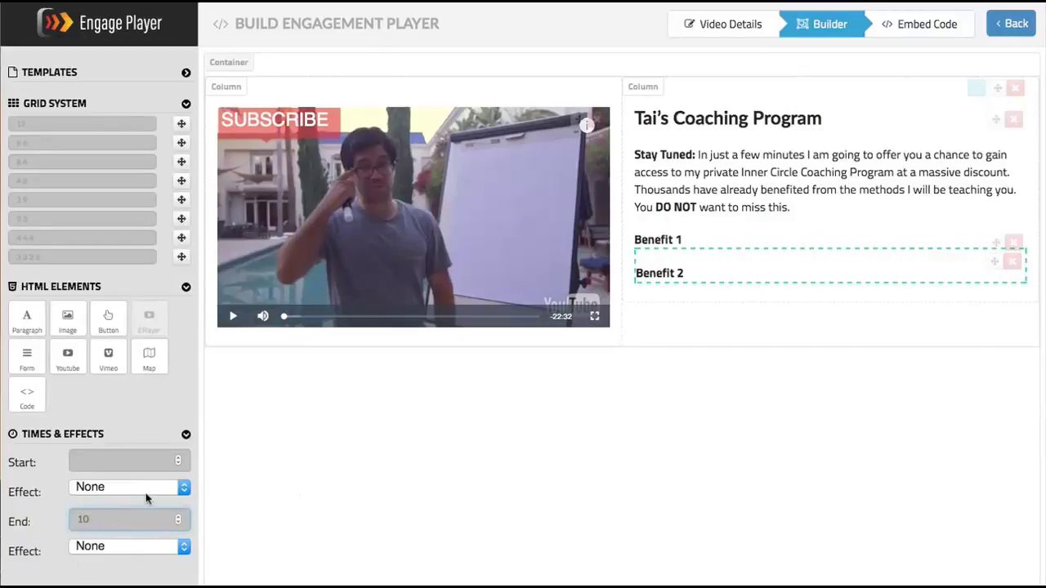
{"action": "key", "text": "BackSpace"}
{"action": "key", "text": "BackSpace"}
{"action": "left_click", "coordinate": [79, 459]}
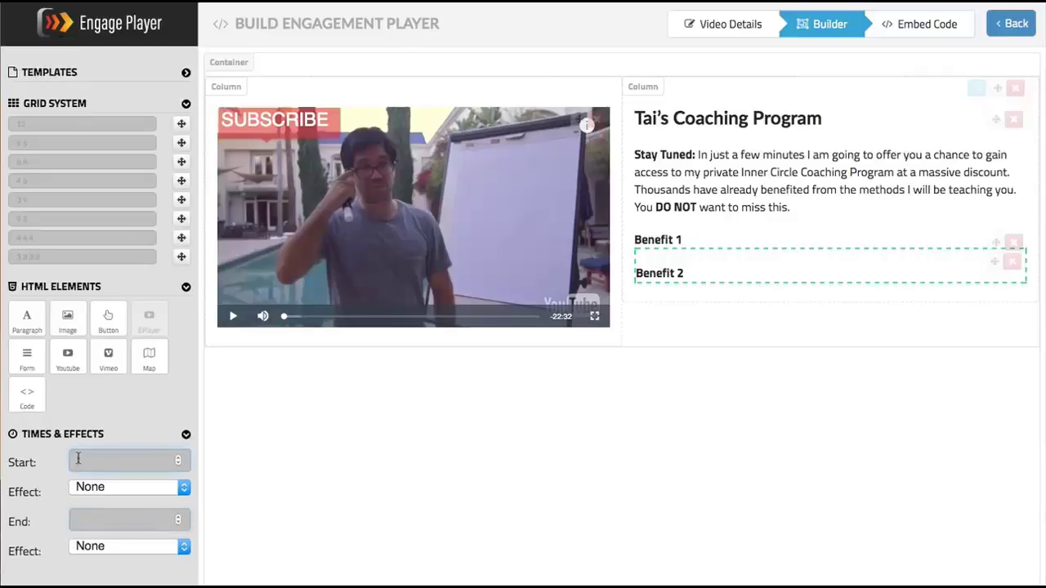
{"action": "left_click", "coordinate": [507, 512]}
{"action": "left_click", "coordinate": [793, 238]}
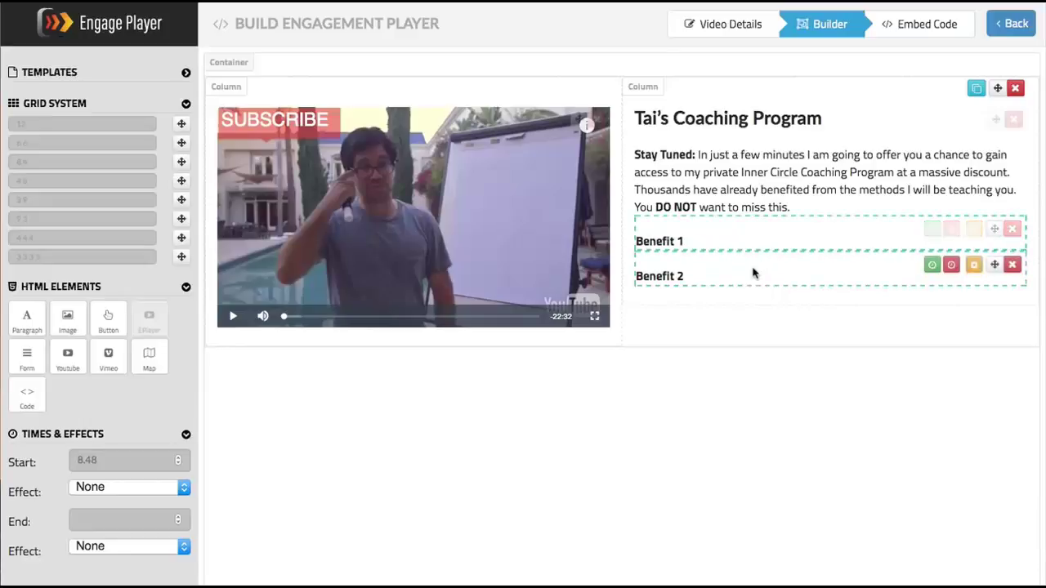
{"action": "left_click", "coordinate": [753, 273]}
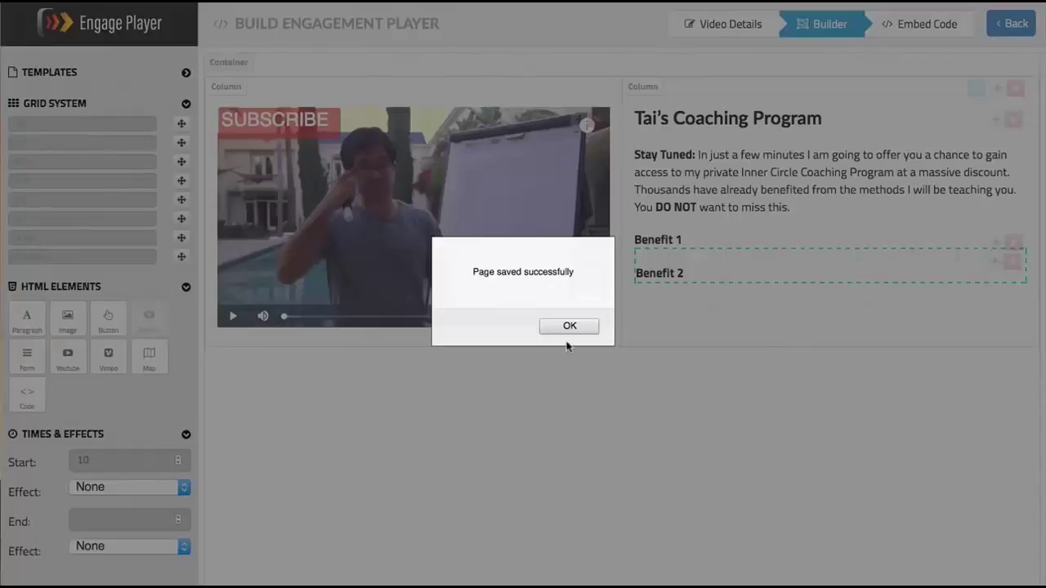
{"action": "left_click", "coordinate": [568, 327]}
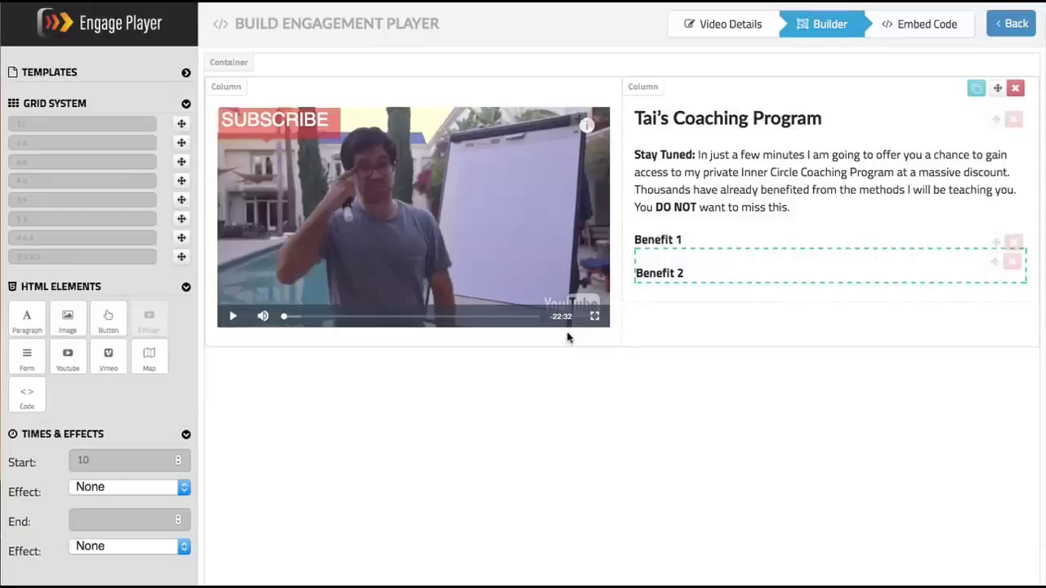
Choose Bounce as the start effect for the Benefit 1 paragraph and save the page.
{"action": "left_click", "coordinate": [679, 235]}
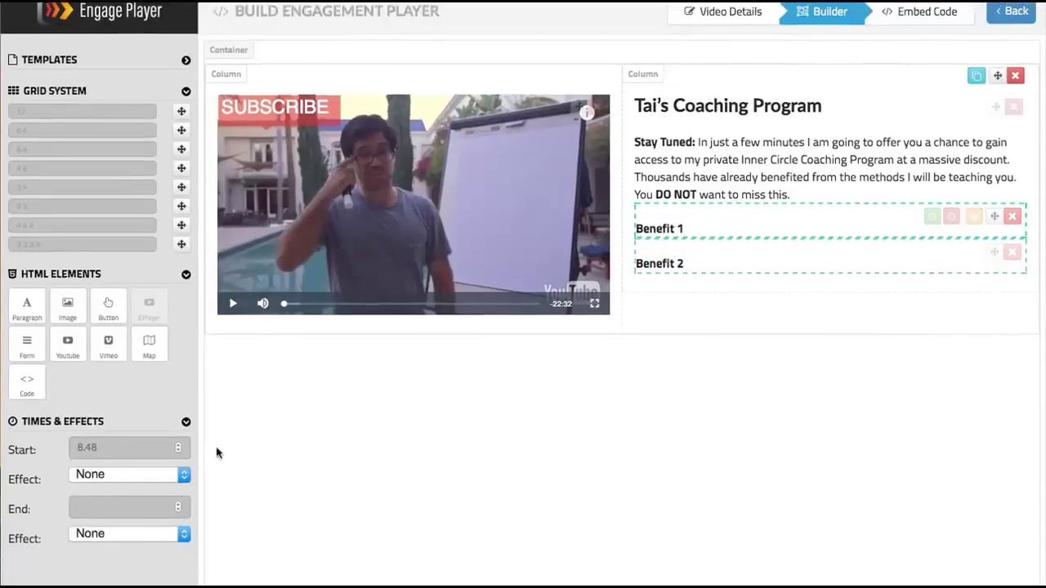
{"action": "scroll", "coordinate": [196, 425], "scroll_direction": "down", "scroll_amount": 3}
{"action": "left_click", "coordinate": [163, 357]}
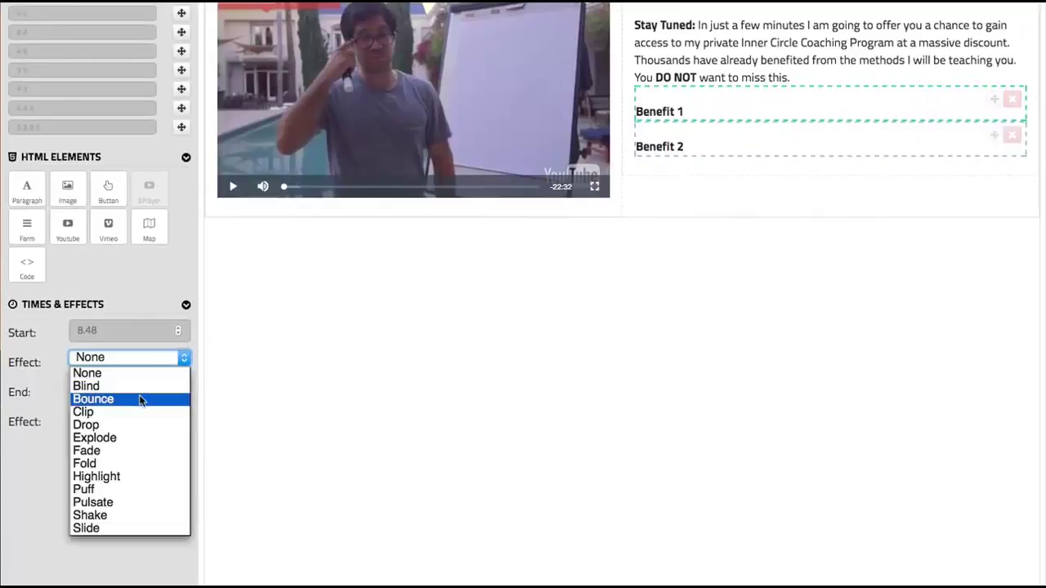
{"action": "left_click", "coordinate": [141, 399]}
{"action": "left_click", "coordinate": [637, 392]}
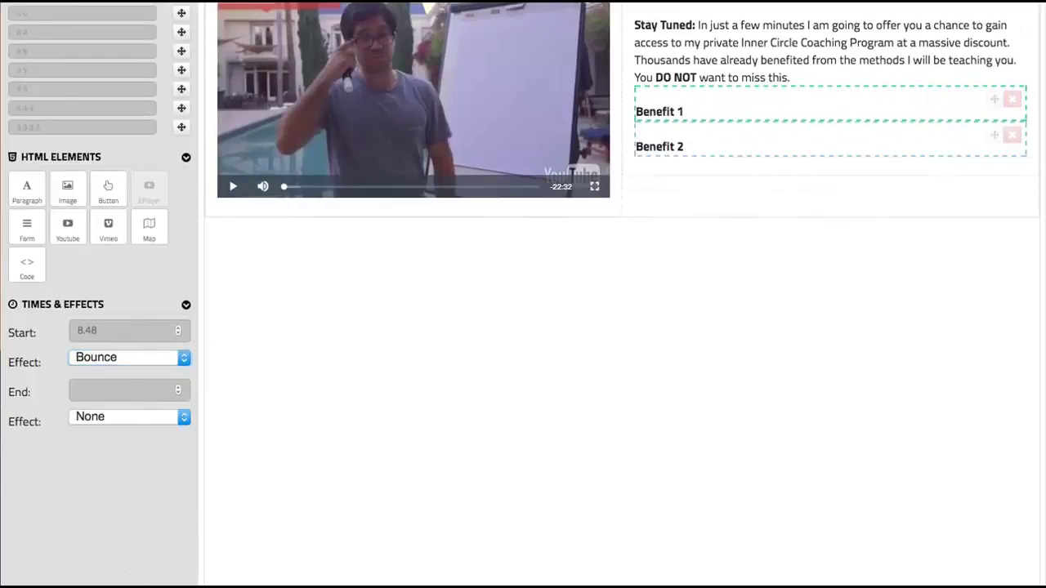
{"action": "scroll", "coordinate": [637, 392], "scroll_direction": "up", "scroll_amount": 3}
{"action": "key", "text": "super+s"}
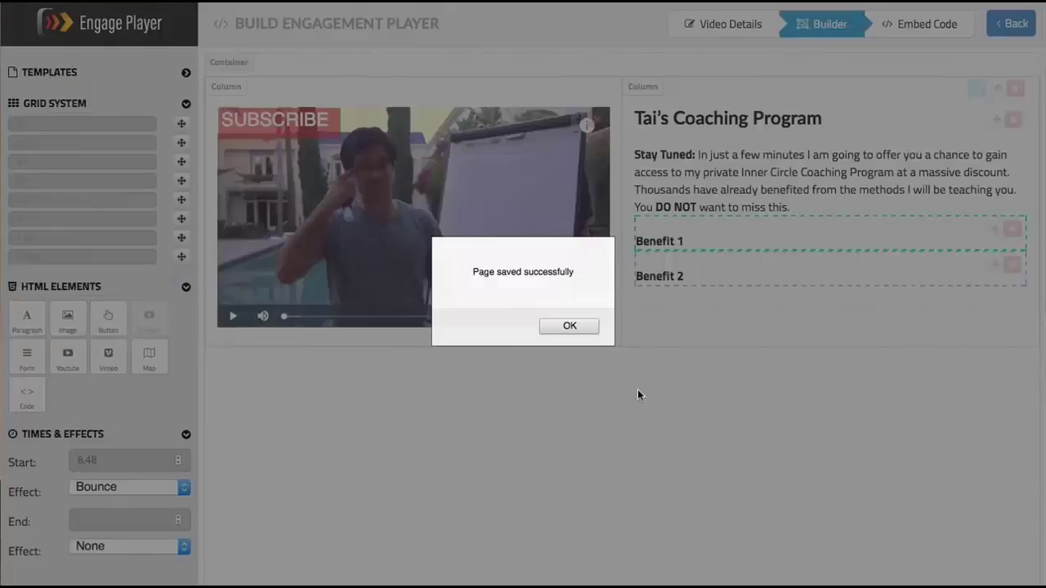
{"action": "left_click", "coordinate": [573, 326]}
Choose Shake as the start effect for the Benefit 2 paragraph and save the page.
{"action": "left_click", "coordinate": [702, 282]}
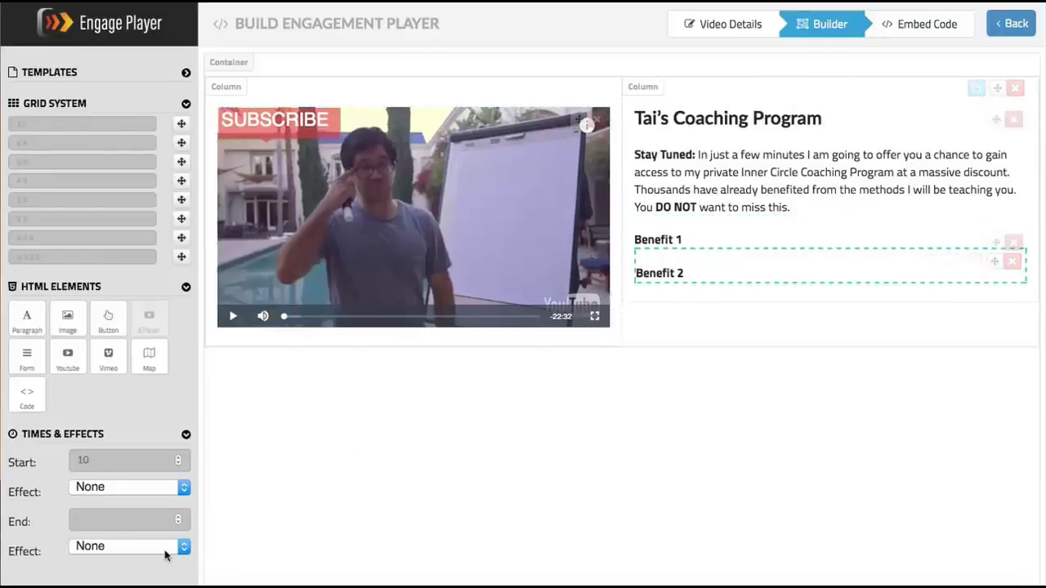
{"action": "left_click", "coordinate": [179, 488]}
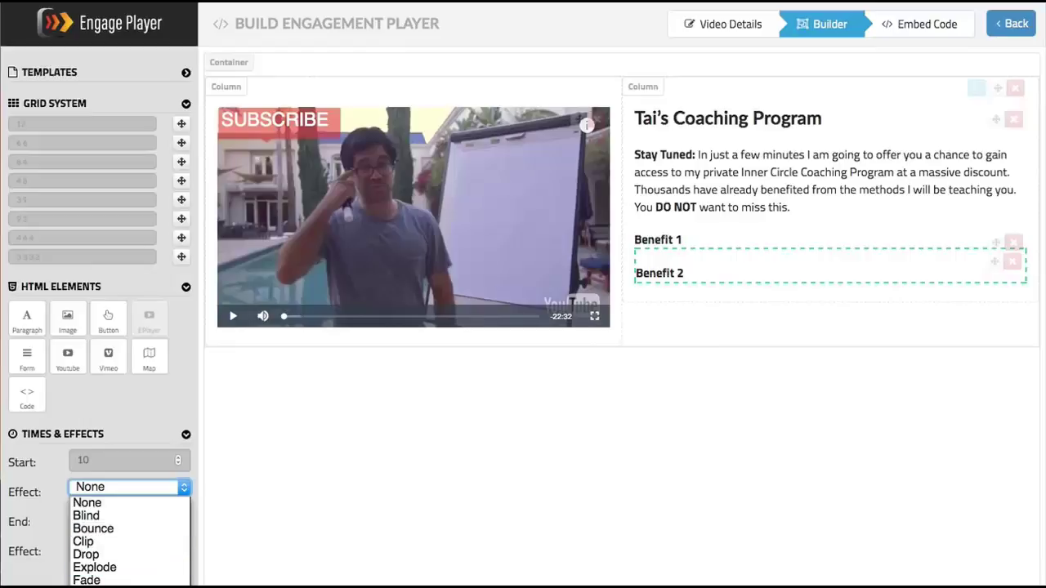
{"action": "left_click", "coordinate": [98, 586]}
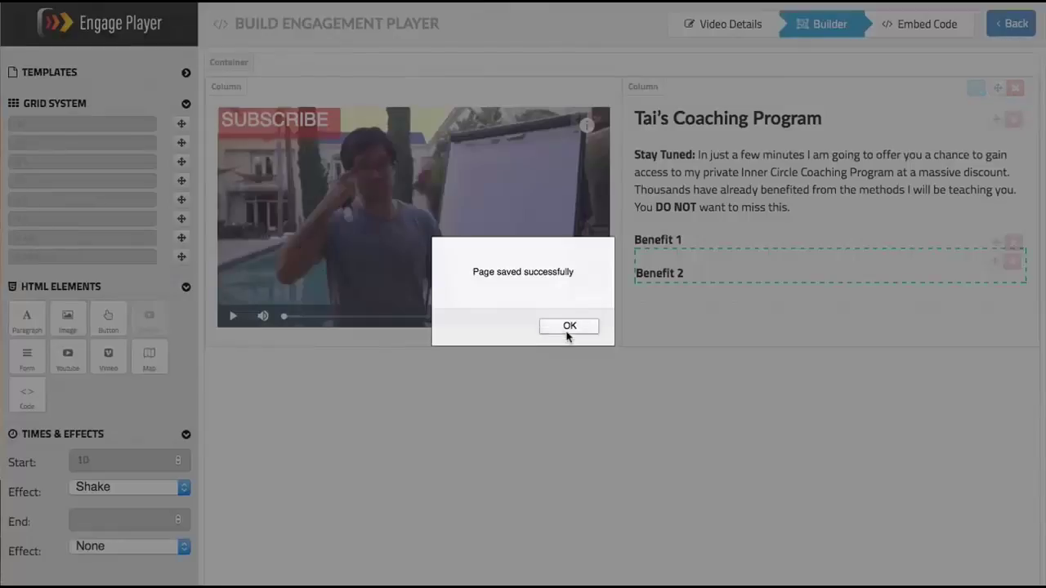
{"action": "left_click", "coordinate": [566, 331]}
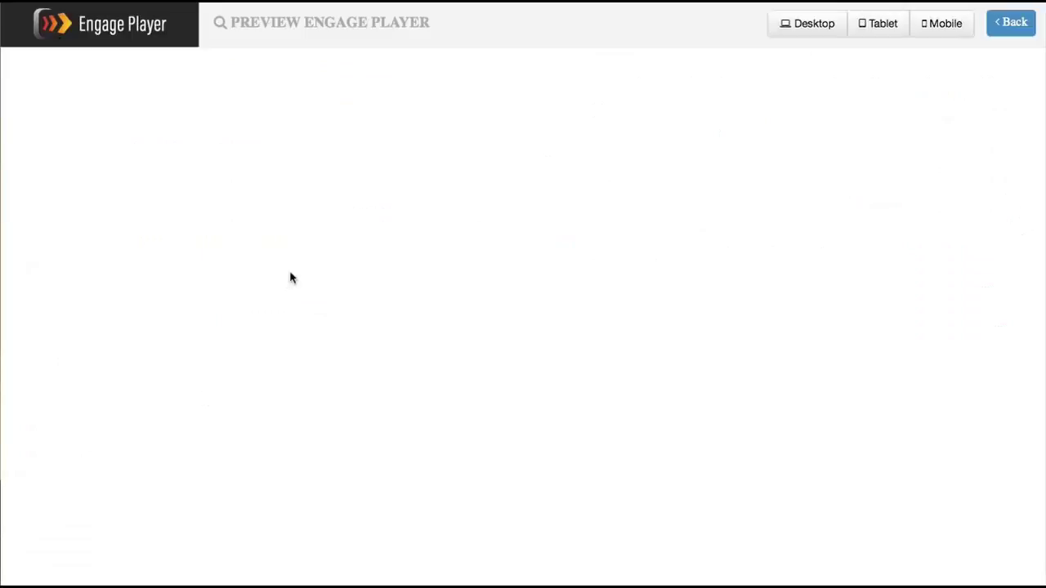
Play the video in the page preview to check when and how the two benefit paragraphs appear.
{"action": "left_click", "coordinate": [323, 187]}
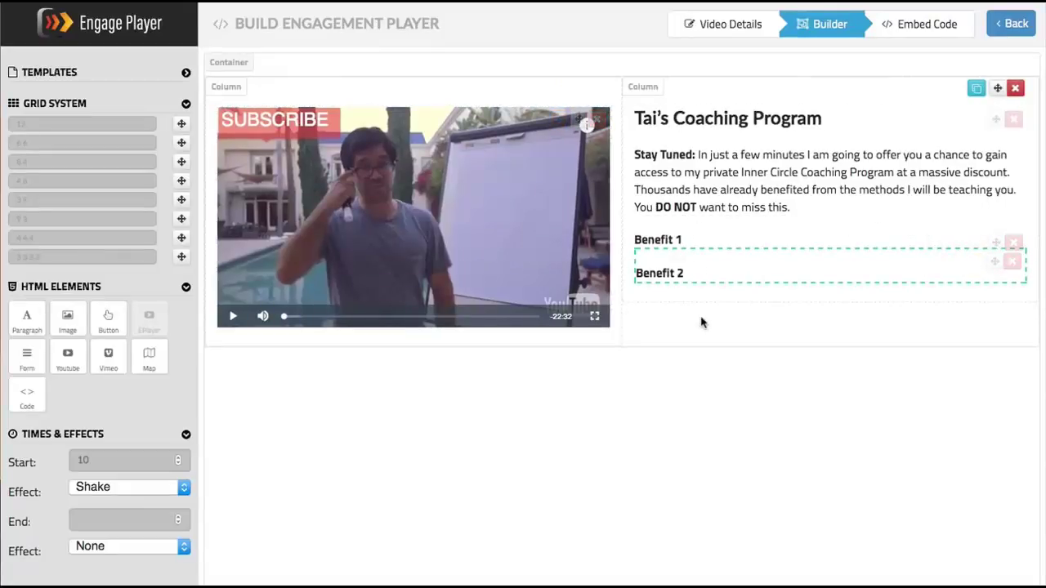
{"action": "mouse_move", "coordinate": [703, 273]}
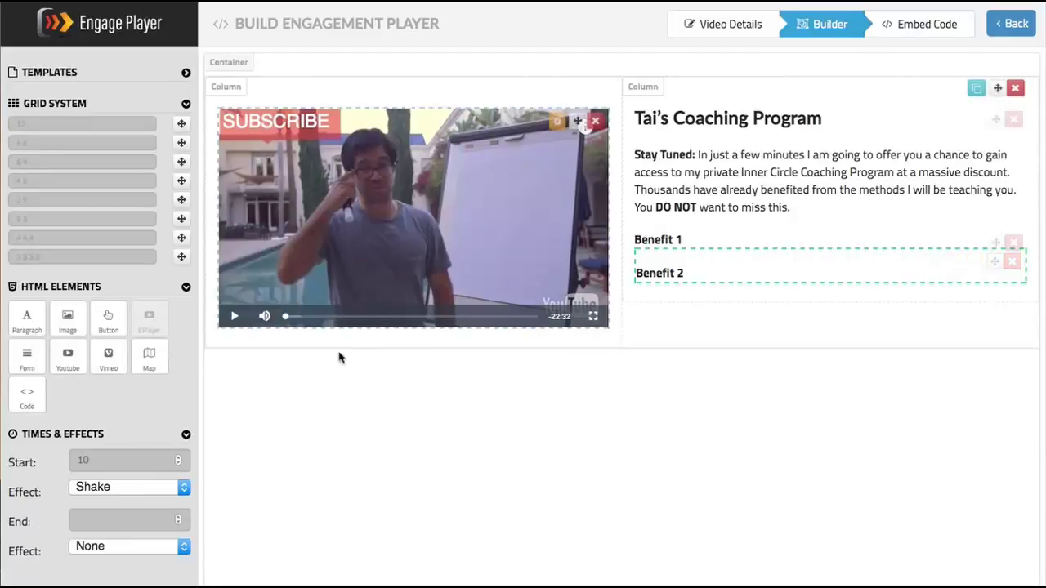
Add a form below the Benefit 2 paragraph and turn off its first name and last name fields in the integration settings.
{"action": "left_click_drag", "start_coordinate": [25, 357], "coordinate": [786, 302]}
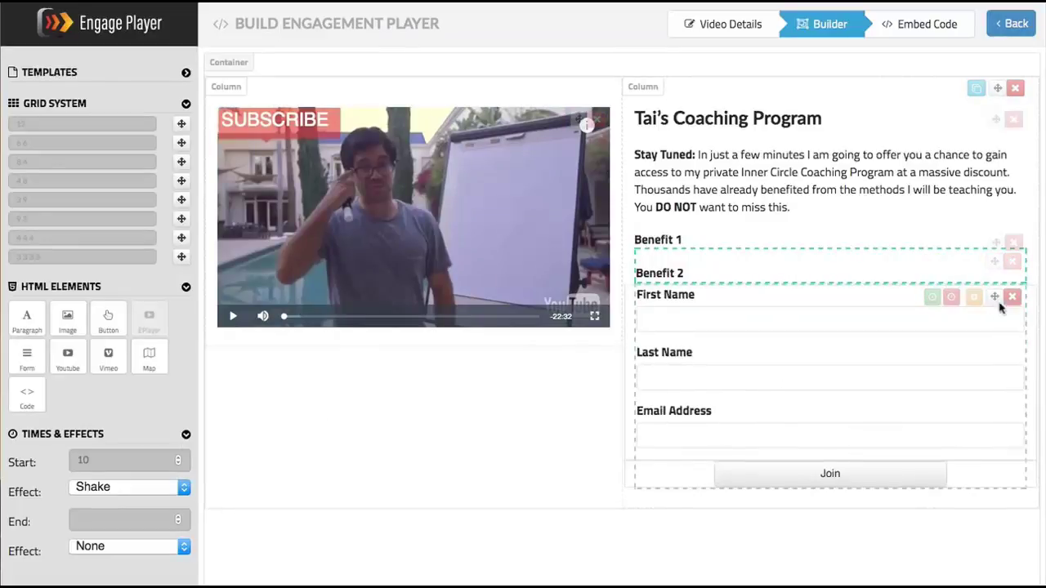
{"action": "left_click", "coordinate": [717, 398]}
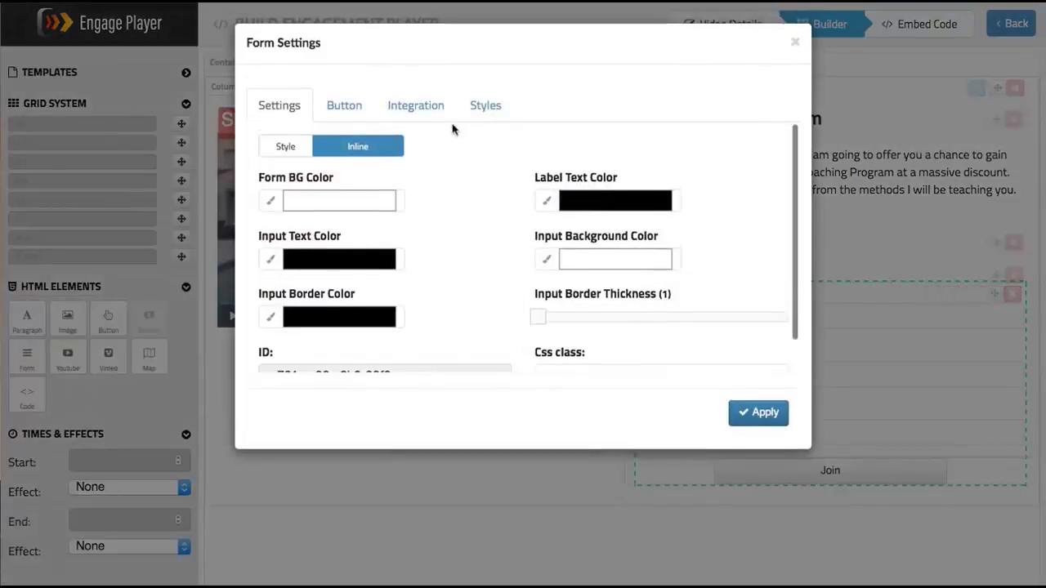
{"action": "left_click", "coordinate": [416, 106]}
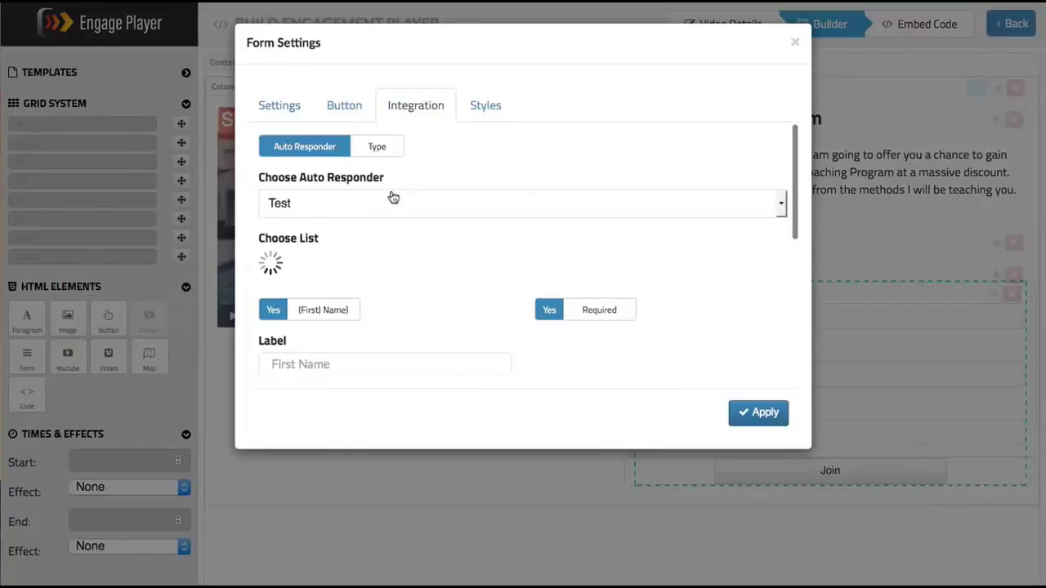
{"action": "scroll", "coordinate": [404, 238], "scroll_direction": "down", "scroll_amount": 5}
{"action": "scroll", "coordinate": [335, 219], "scroll_direction": "up", "scroll_amount": 2}
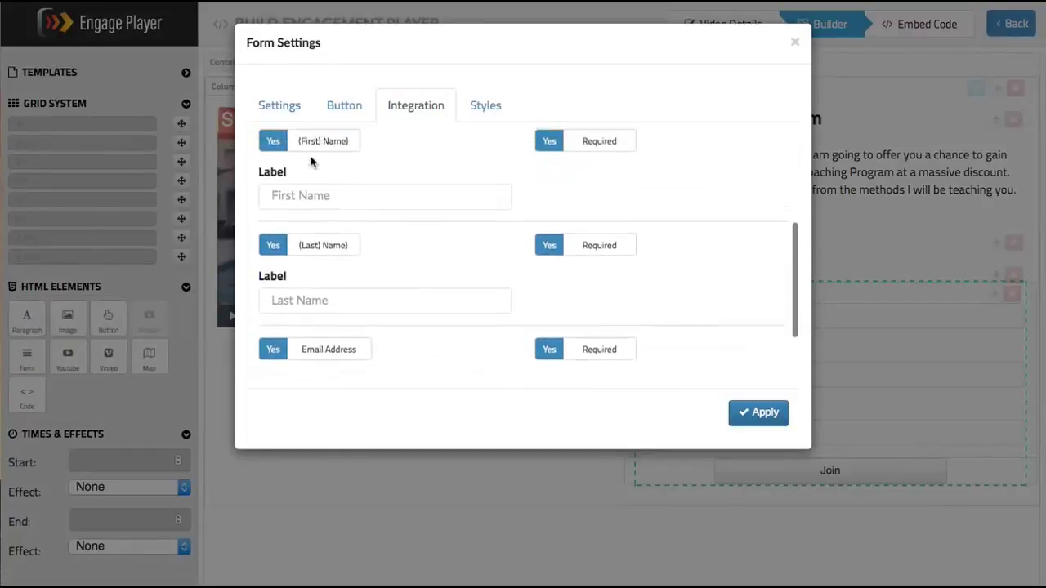
{"action": "left_click", "coordinate": [310, 161]}
{"action": "left_click", "coordinate": [322, 268]}
{"action": "scroll", "coordinate": [467, 274], "scroll_direction": "down", "scroll_amount": 1}
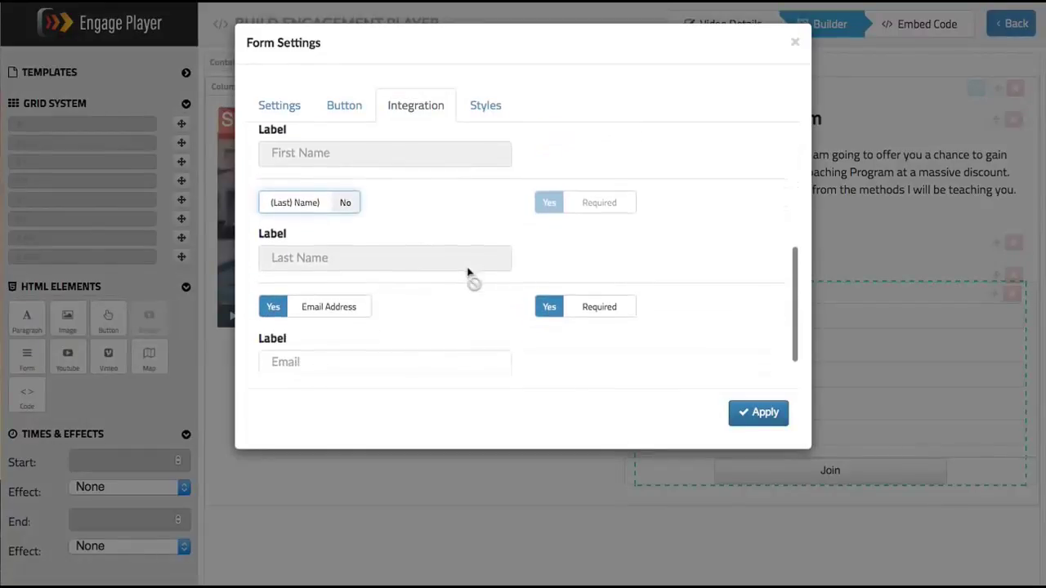
{"action": "scroll", "coordinate": [463, 309], "scroll_direction": "up", "scroll_amount": 5}
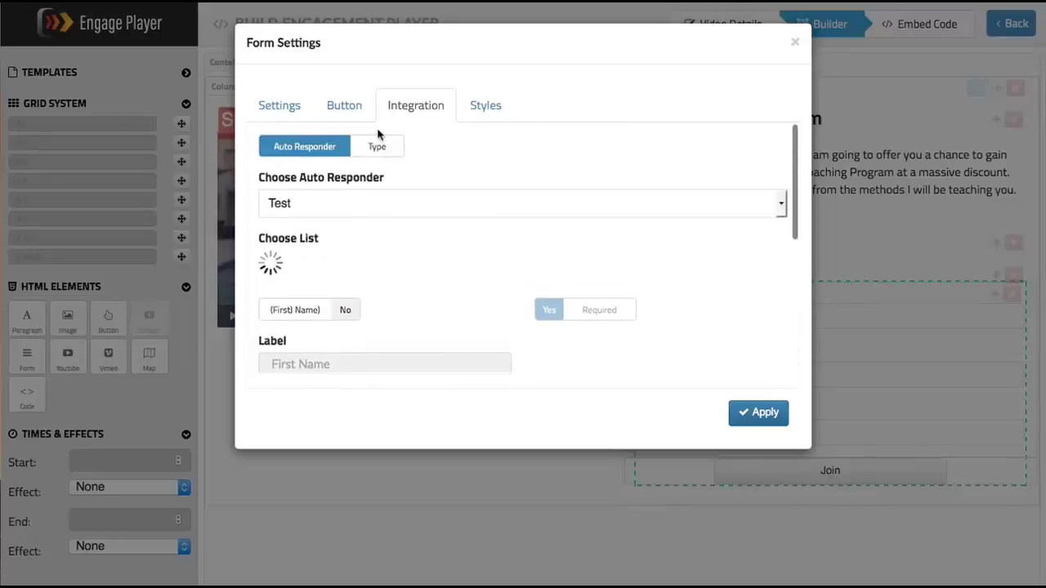
Change the form's Join button to the Success style and apply the form settings.
{"action": "left_click", "coordinate": [340, 105]}
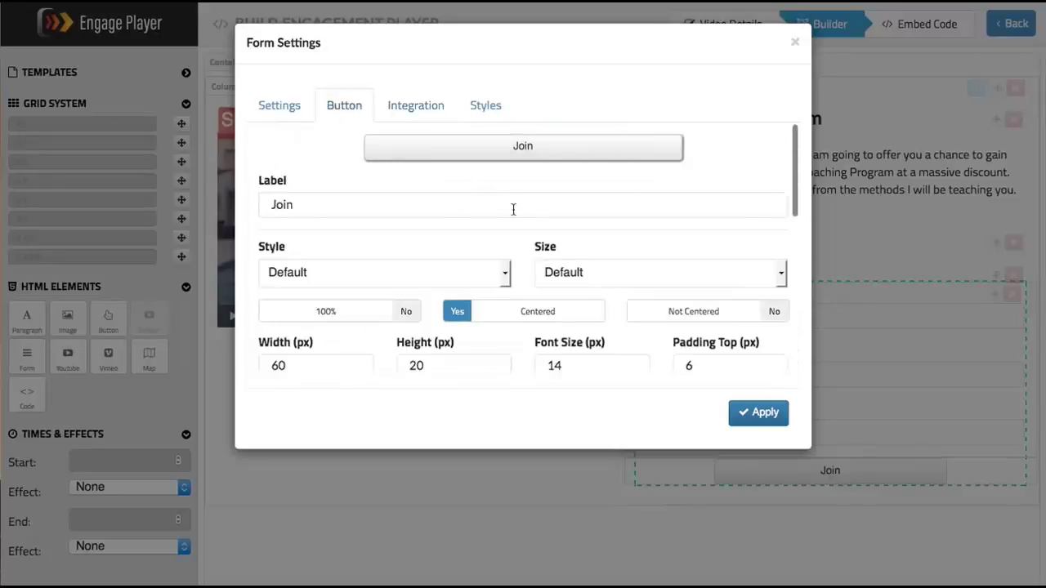
{"action": "scroll", "coordinate": [378, 283], "scroll_direction": "down", "scroll_amount": 1}
{"action": "scroll", "coordinate": [361, 319], "scroll_direction": "down", "scroll_amount": 1}
{"action": "scroll", "coordinate": [384, 270], "scroll_direction": "up", "scroll_amount": 1}
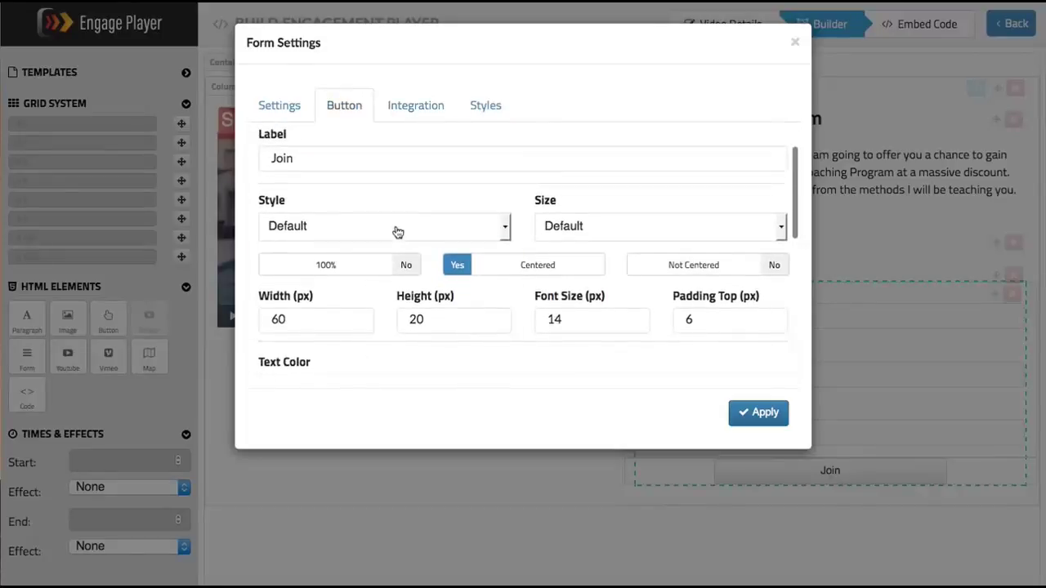
{"action": "left_click", "coordinate": [397, 229]}
{"action": "left_click", "coordinate": [365, 272]}
{"action": "scroll", "coordinate": [577, 229], "scroll_direction": "up", "scroll_amount": 1}
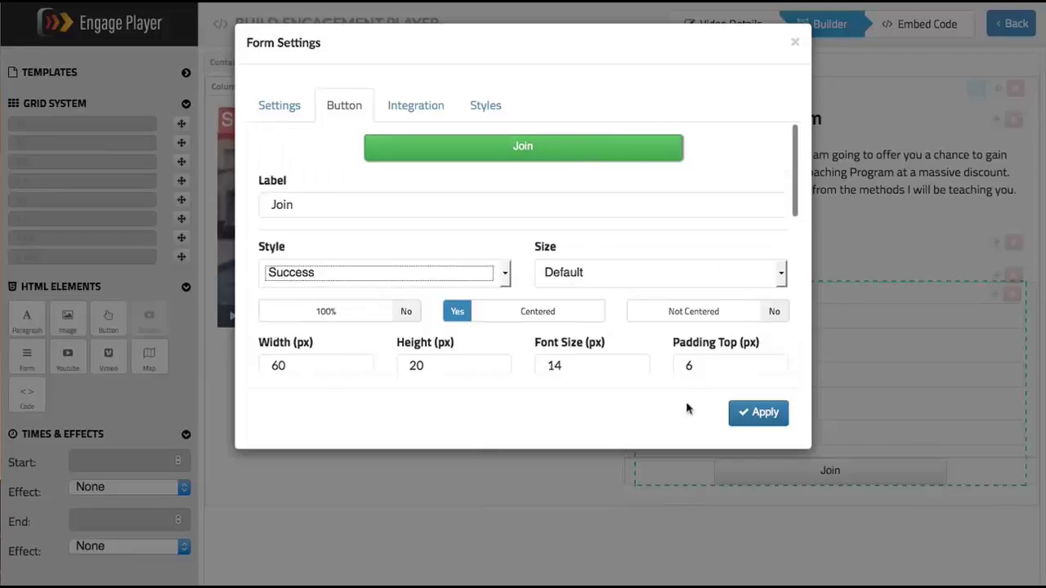
{"action": "left_click", "coordinate": [758, 413]}
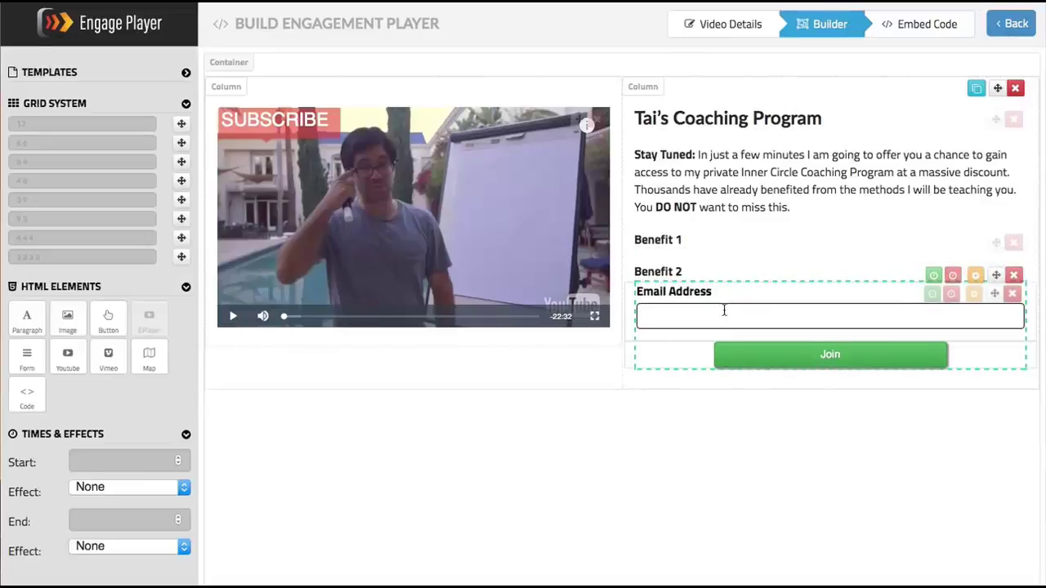
Set the start time of the email form to 14.
{"action": "left_click", "coordinate": [693, 276]}
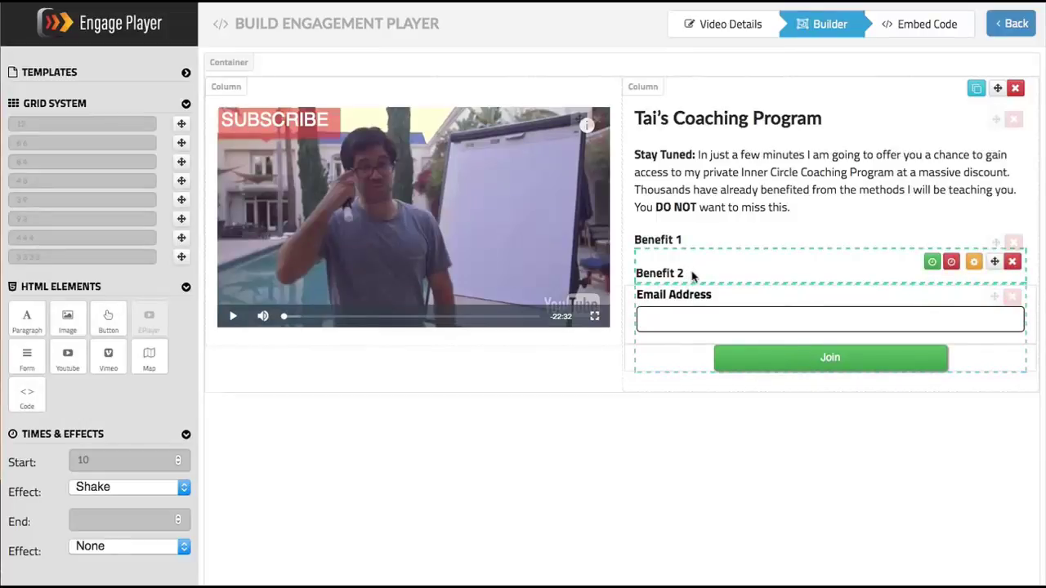
{"action": "left_click", "coordinate": [679, 310]}
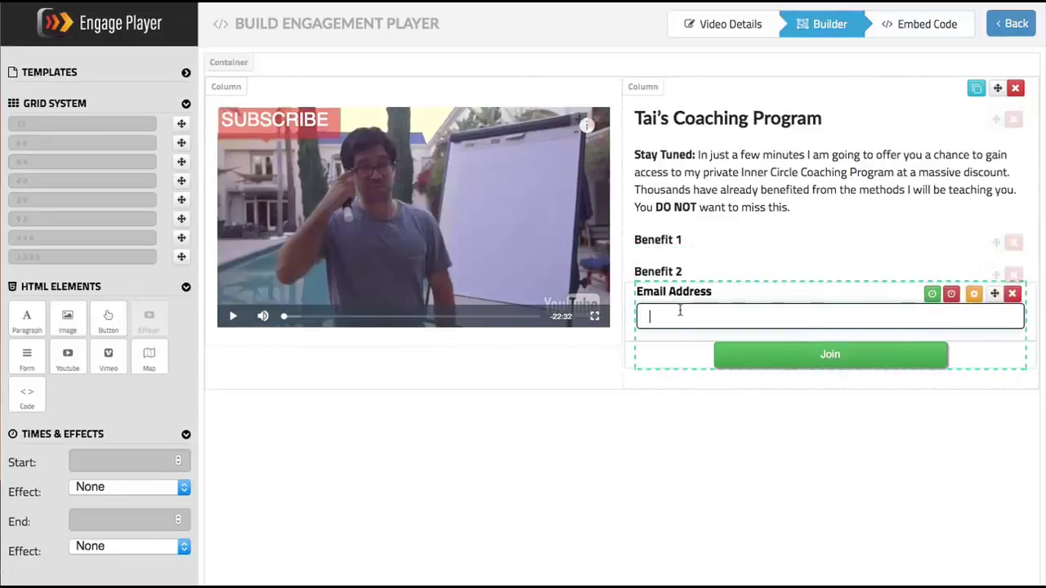
{"action": "left_click", "coordinate": [92, 452]}
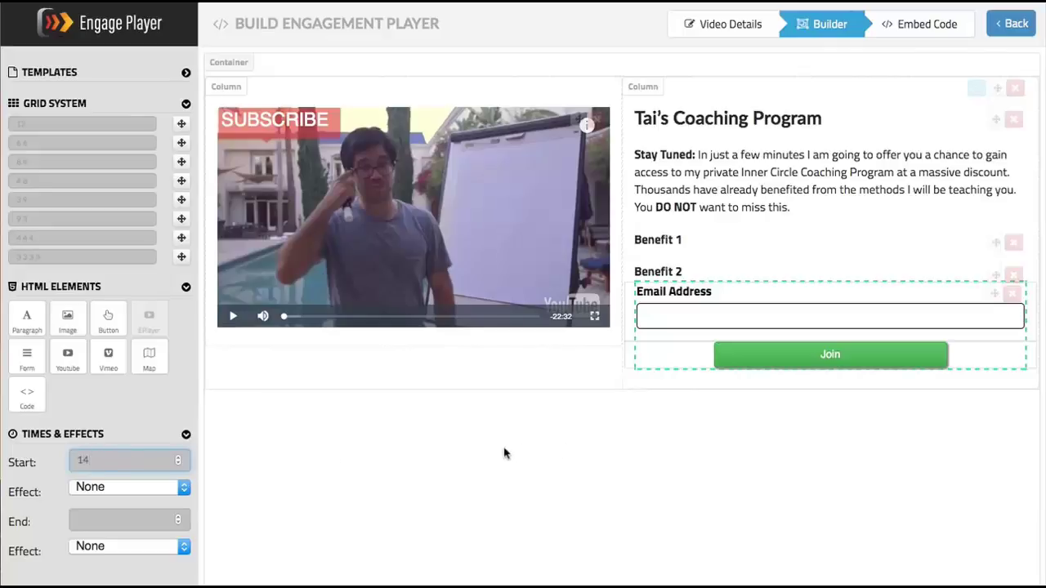
Open the Benefit 1 paragraph's end time for editing, and set the end time of the Benefit 2 paragraph to 13.
{"action": "left_click", "coordinate": [714, 248]}
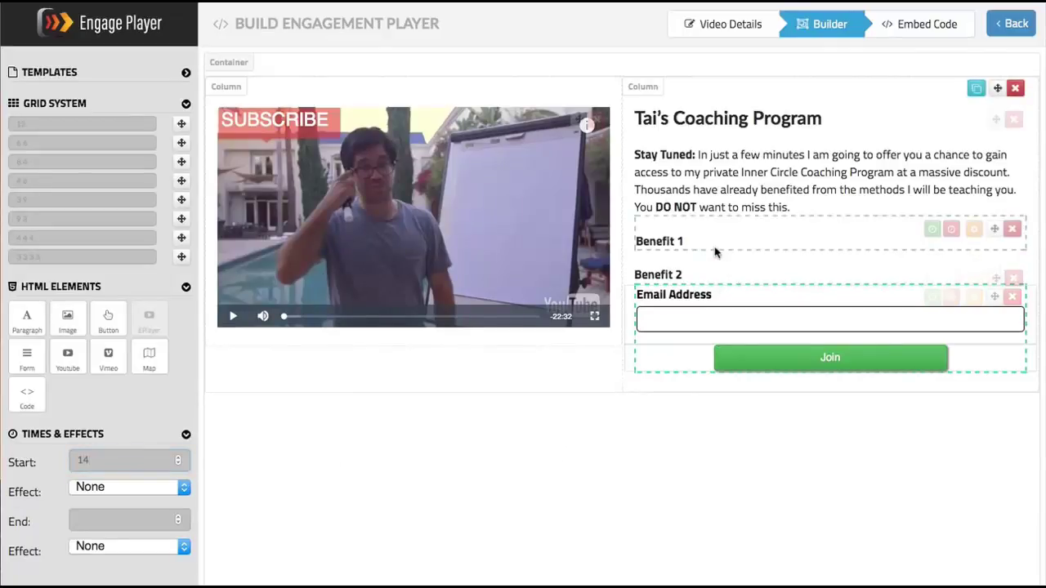
{"action": "left_click", "coordinate": [114, 521]}
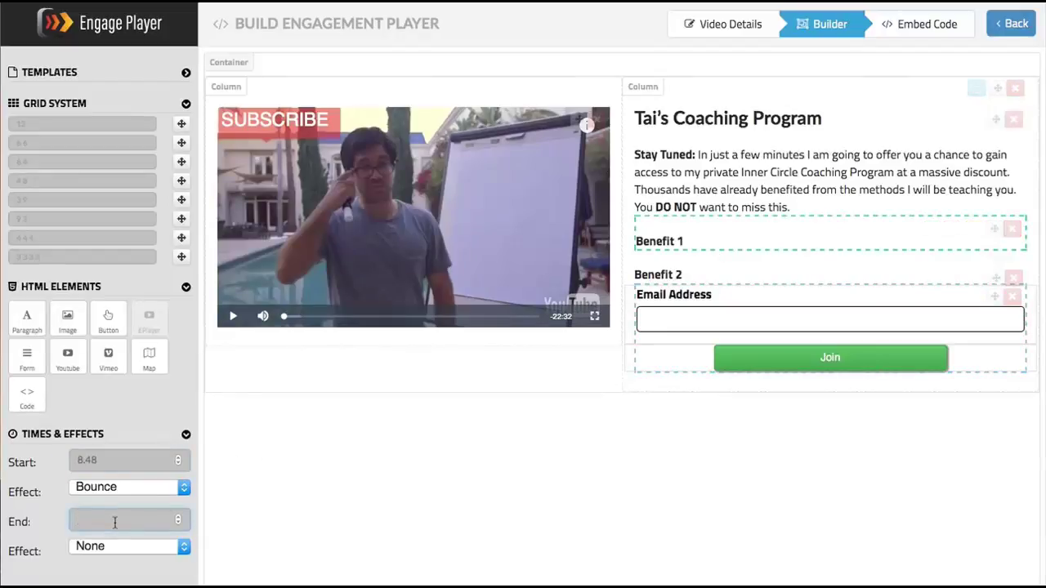
{"action": "left_click", "coordinate": [704, 273]}
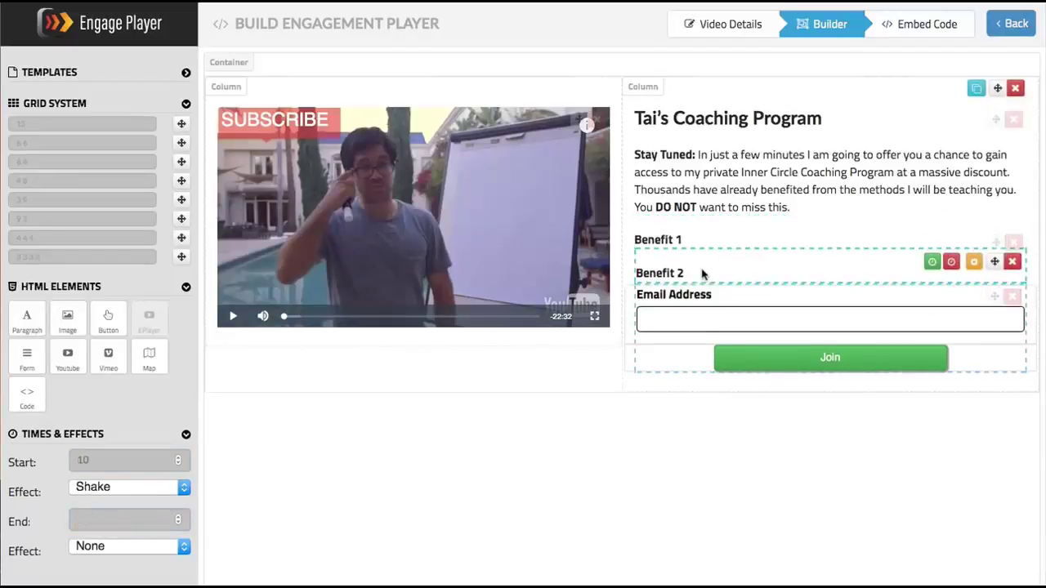
{"action": "left_click", "coordinate": [100, 517]}
{"action": "type", "text": "13"}
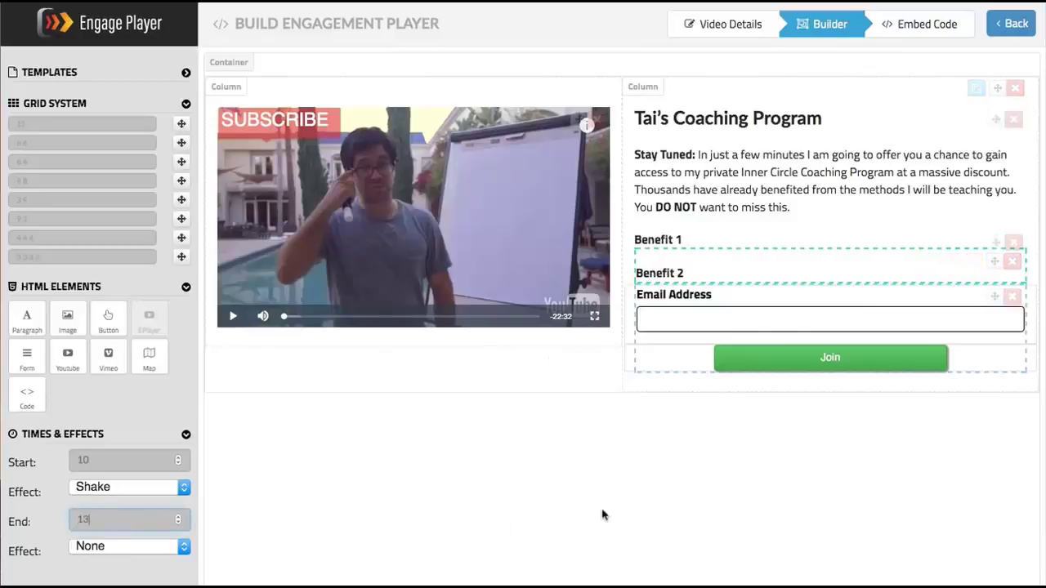
{"action": "left_click", "coordinate": [485, 380]}
{"action": "left_click", "coordinate": [568, 331]}
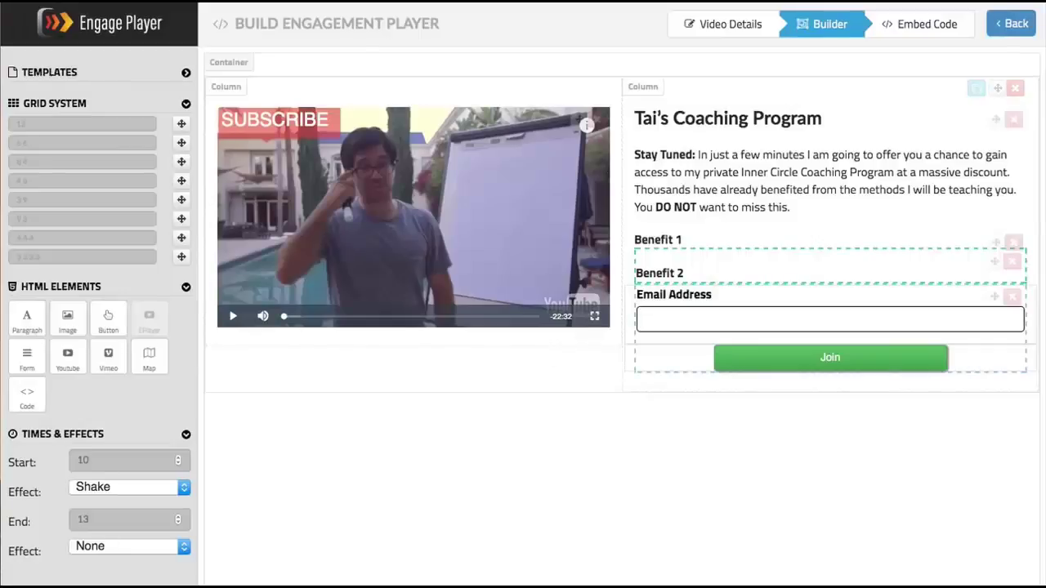
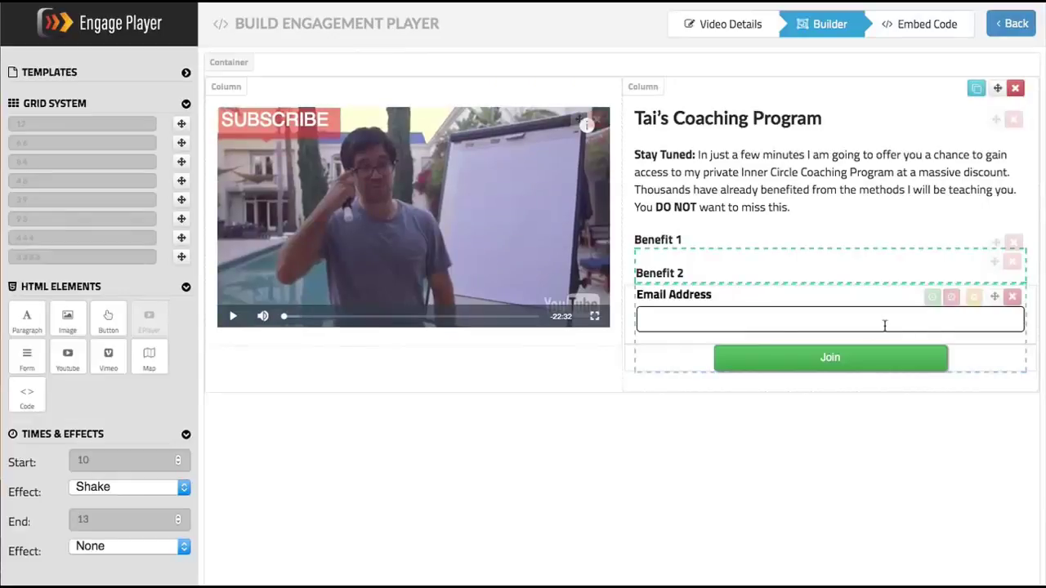
Try the Tiered and Inline layout styles in the email form's settings, and apply Tiered.
{"action": "left_click", "coordinate": [973, 297]}
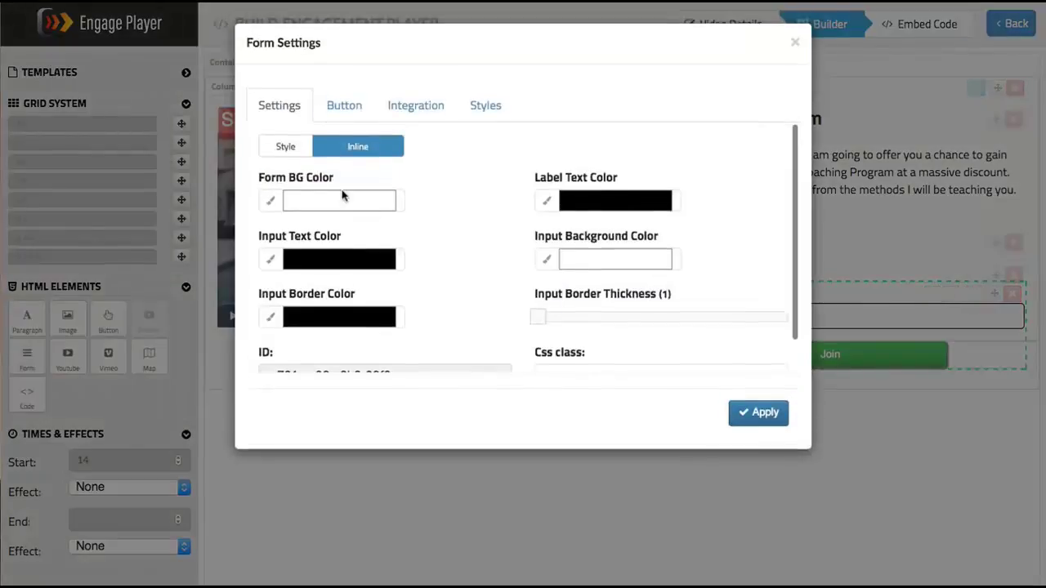
{"action": "left_click", "coordinate": [335, 150]}
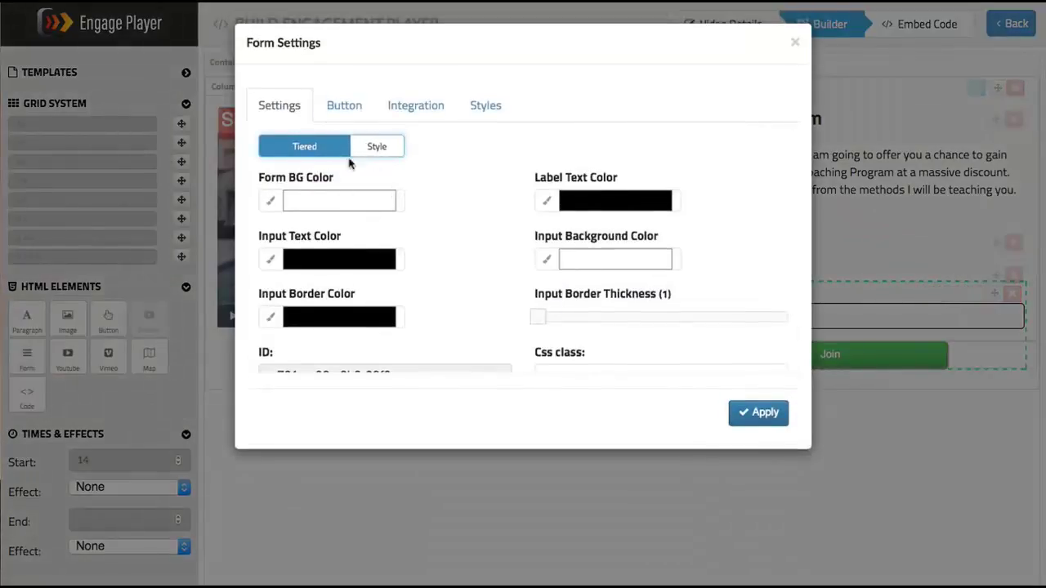
{"action": "left_click", "coordinate": [317, 149]}
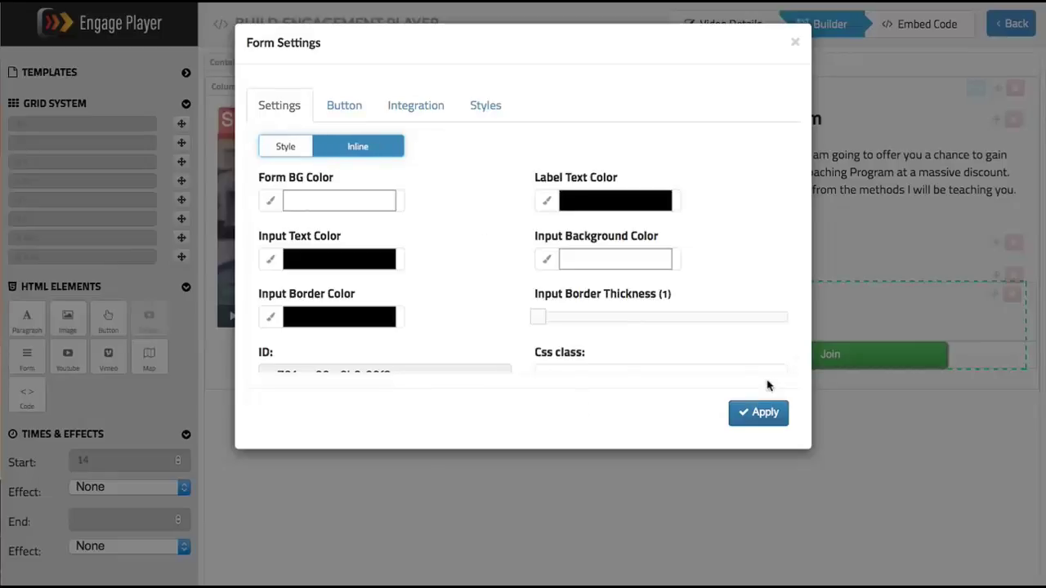
{"action": "left_click", "coordinate": [384, 154]}
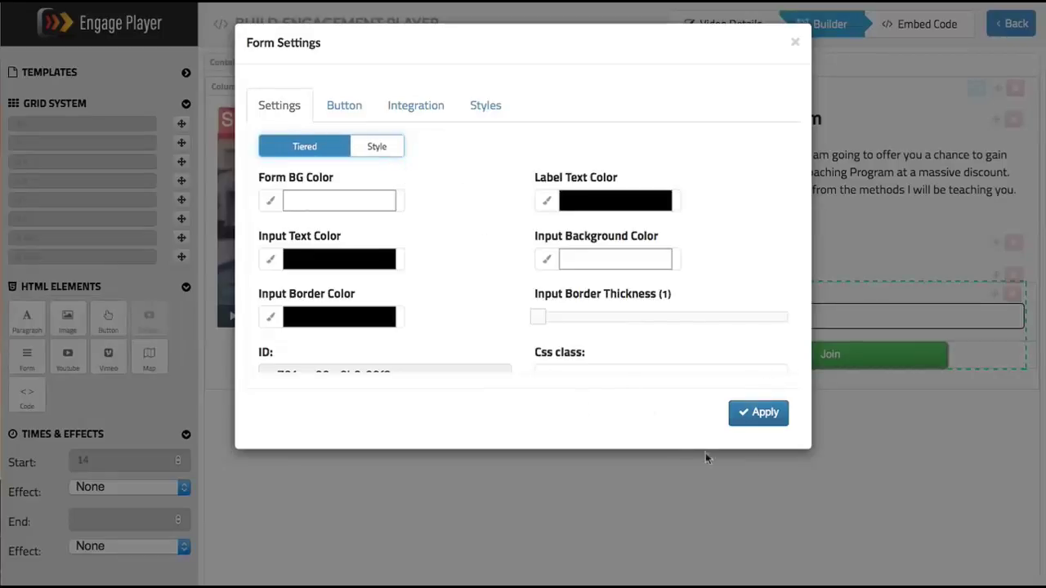
{"action": "left_click", "coordinate": [759, 421]}
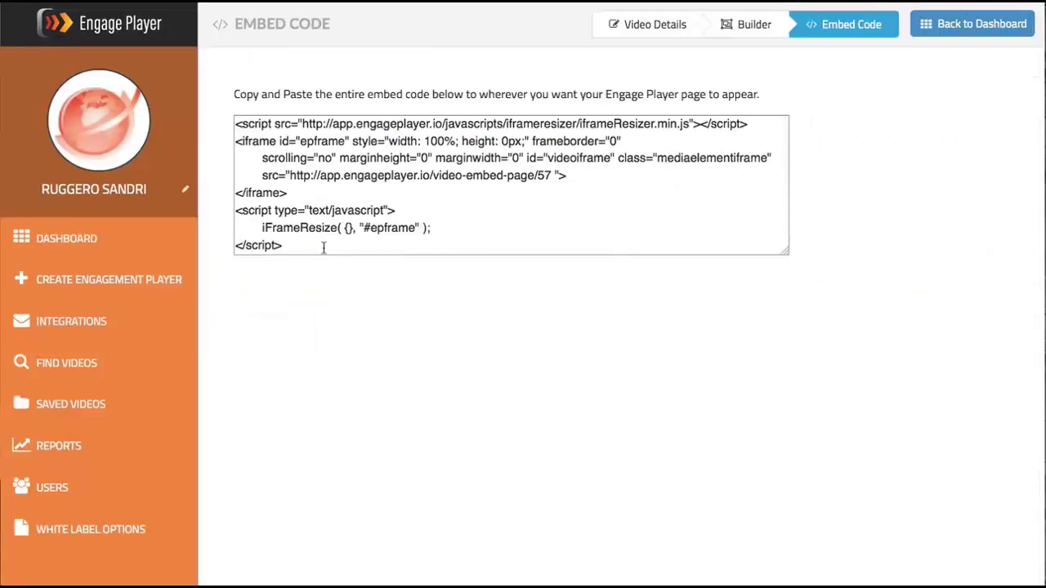
Select the entire embed code, switch to the WordPress demo page and play the embedded video there.
{"action": "left_click_drag", "start_coordinate": [320, 247], "coordinate": [221, 104]}
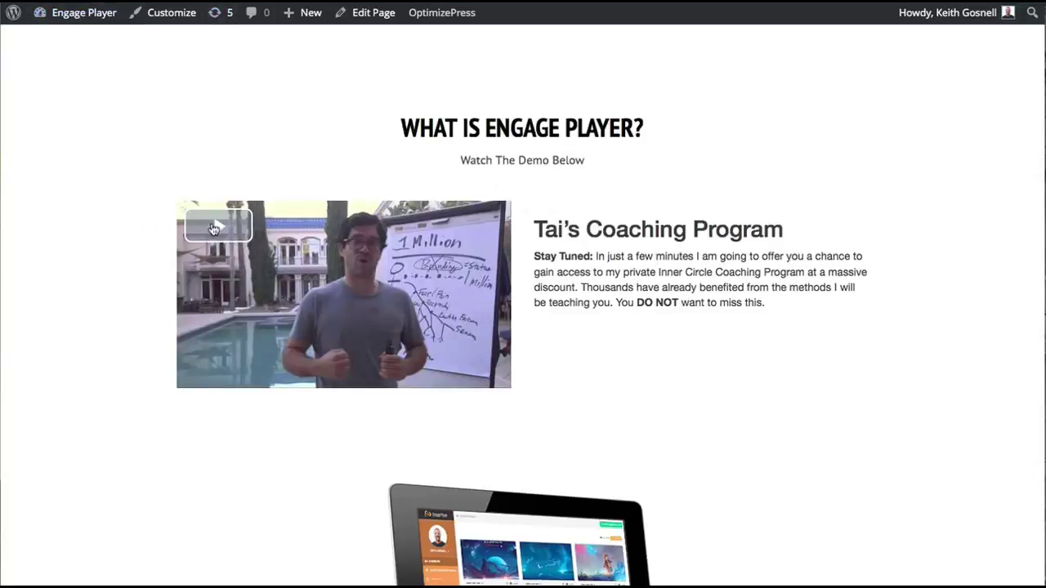
{"action": "left_click", "coordinate": [215, 230]}
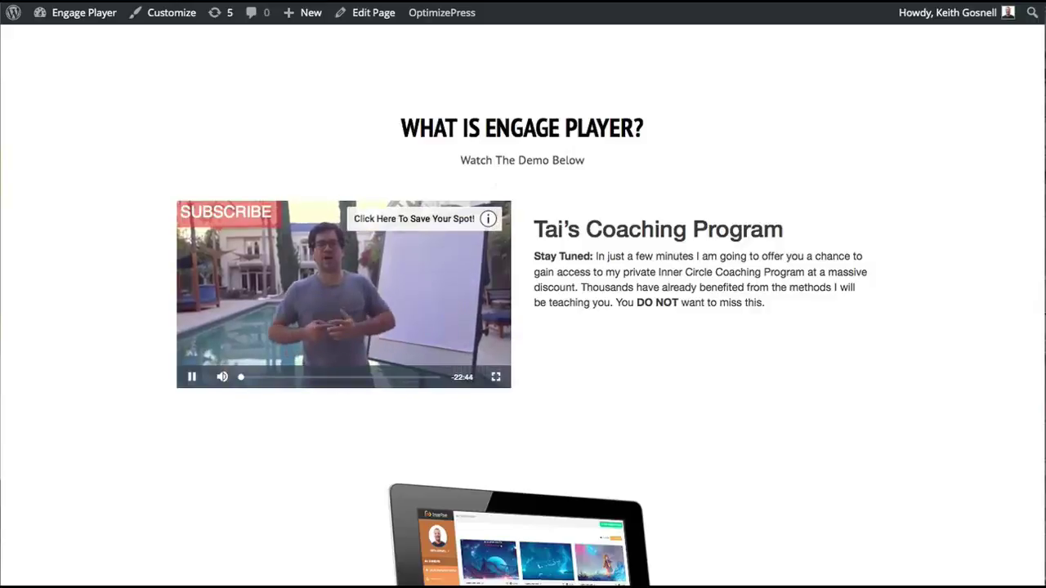